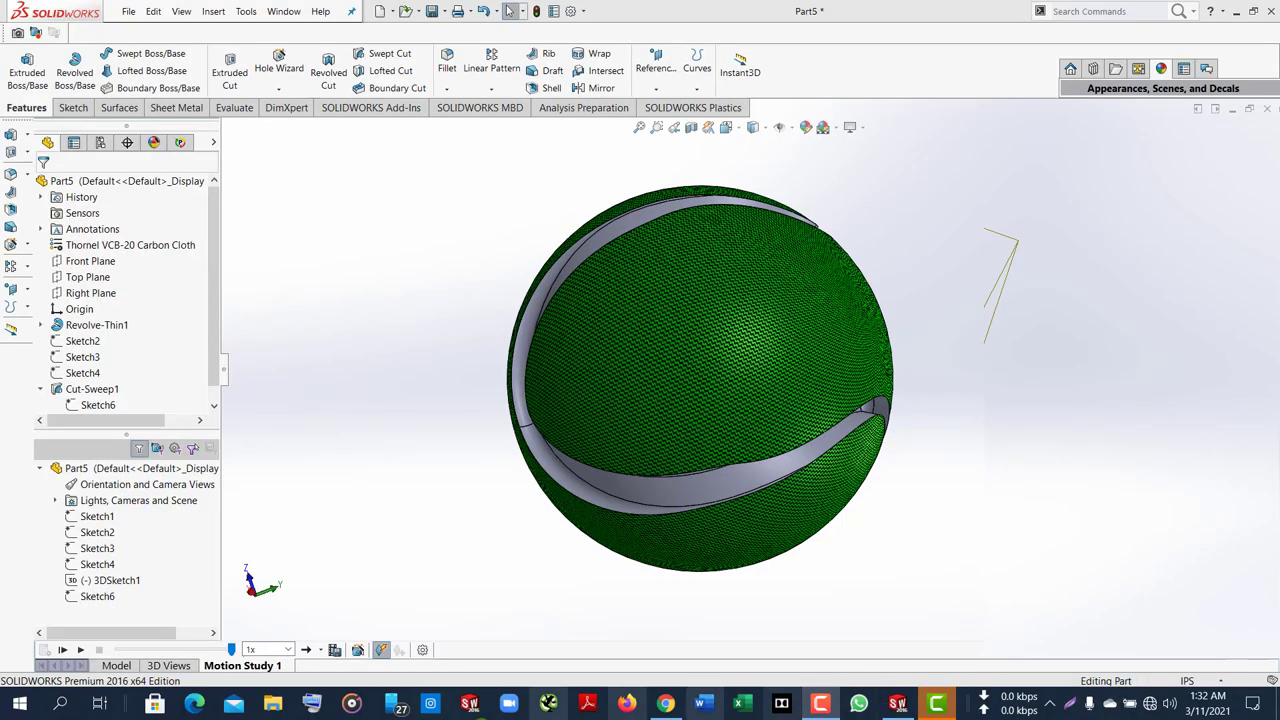
Play Motion Study 1 to preview the green carbon-cloth sphere rotating
click(82, 652)
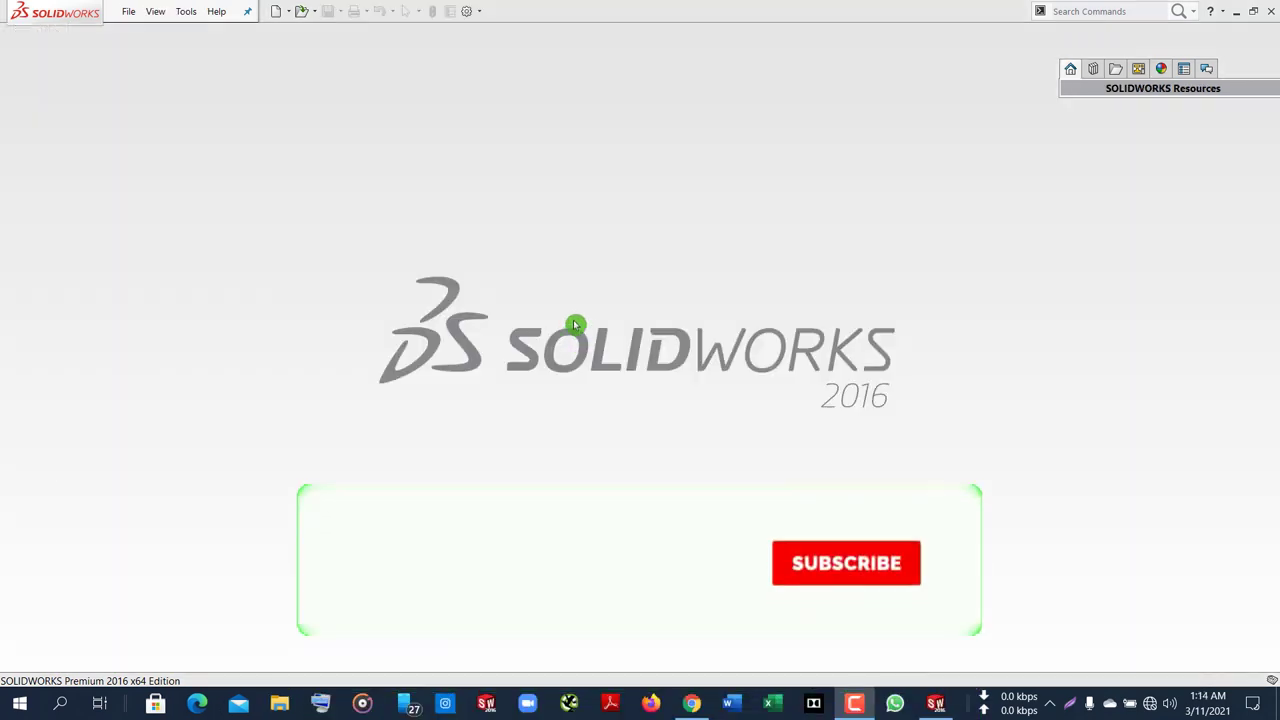
Create a new blank part document, Part5, and bring up the Right Plane's context menu
click(129, 14)
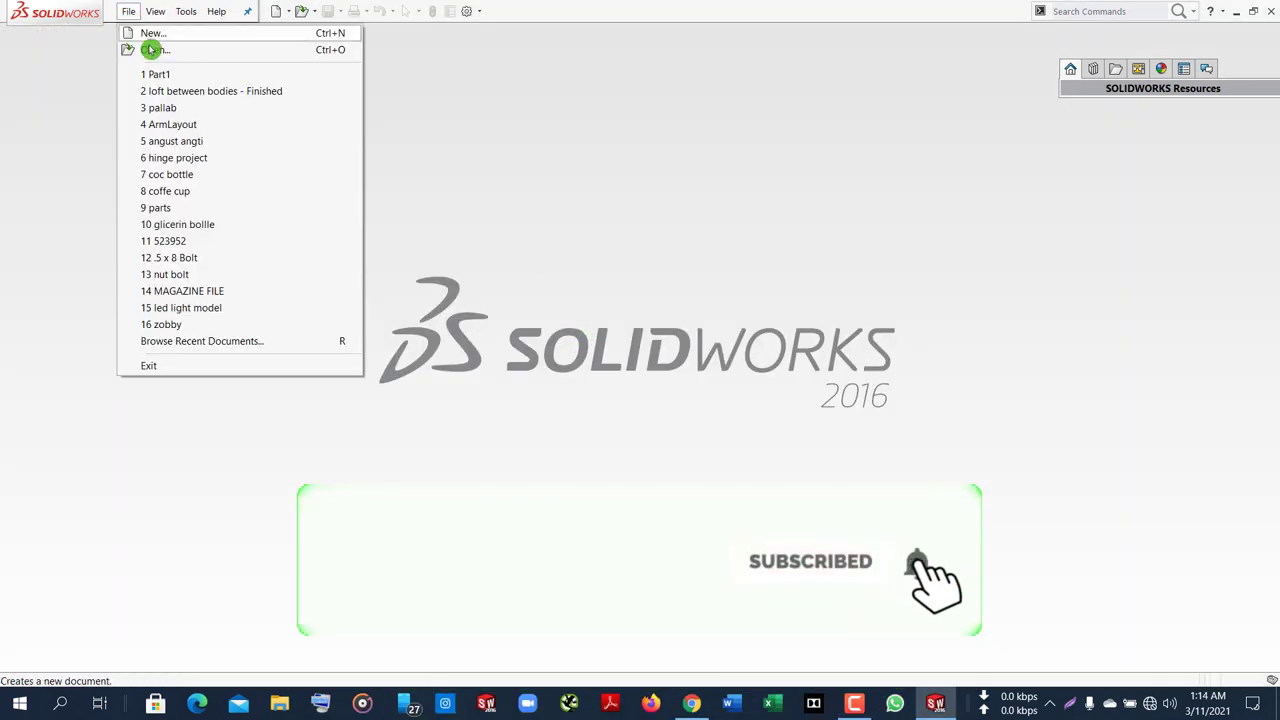
click(155, 33)
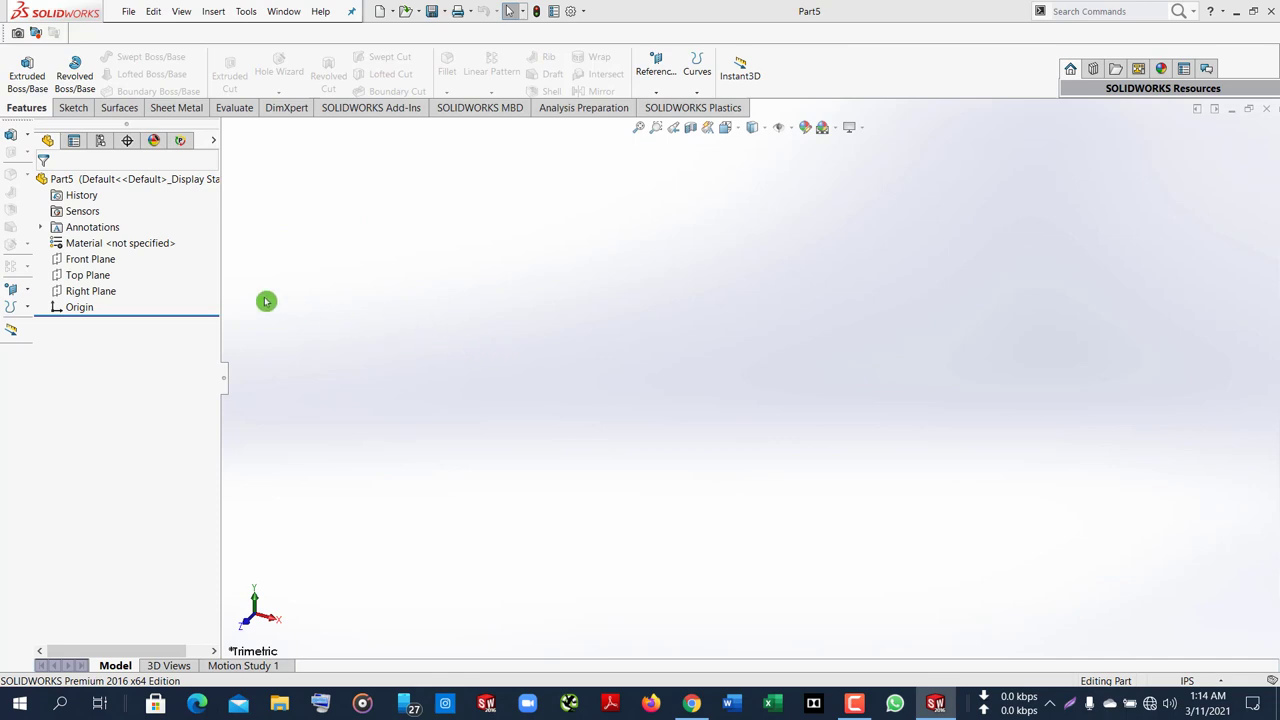
right_click(93, 293)
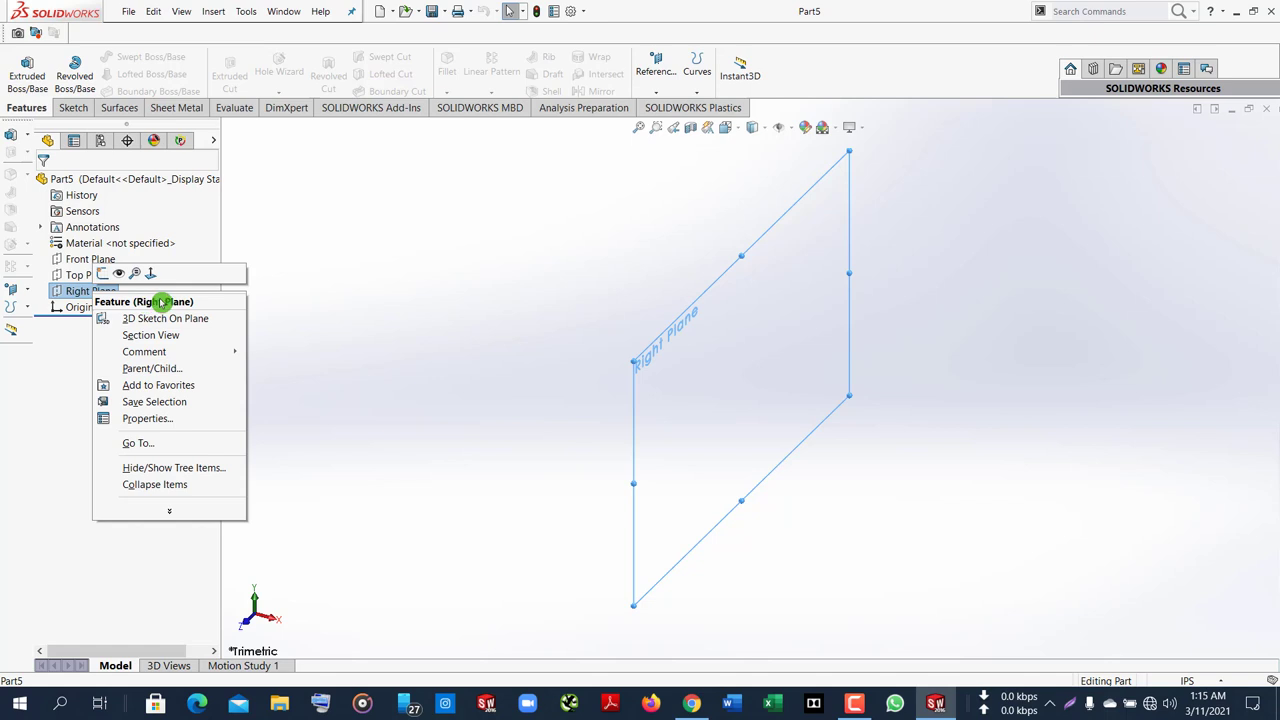
Start a sketch on the Right Plane and draw a vertical line through the origin
click(107, 281)
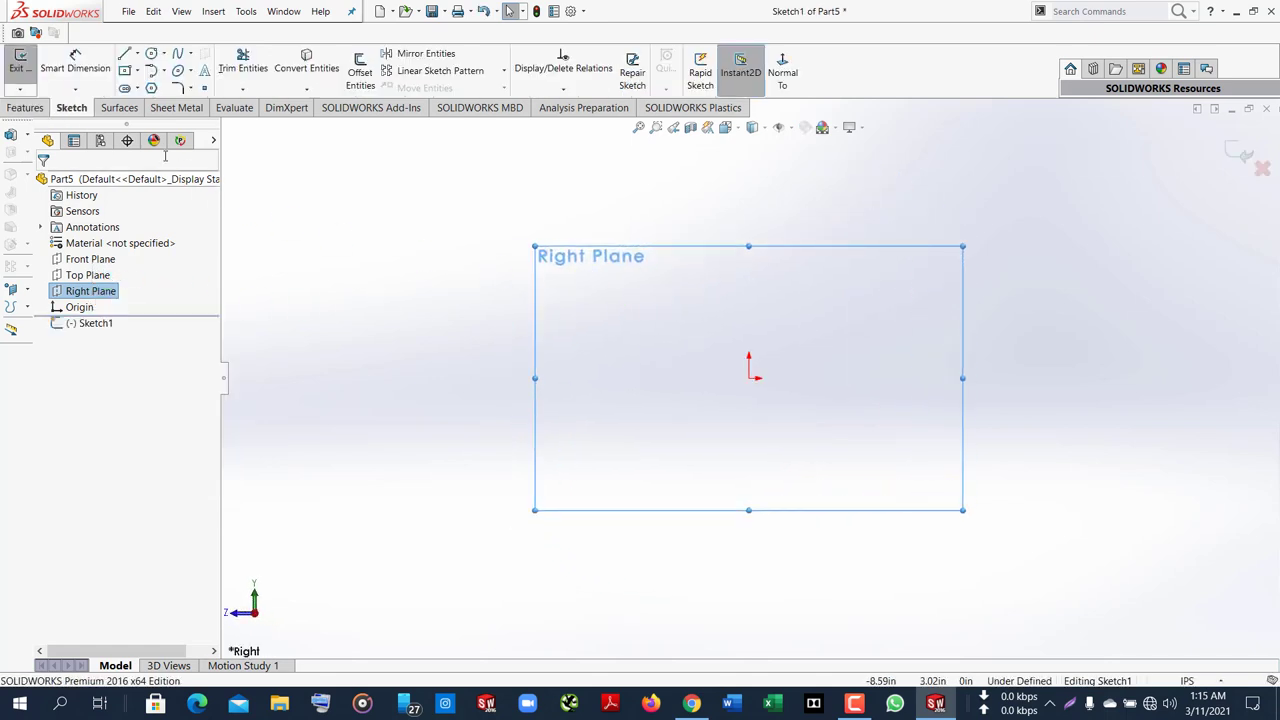
click(123, 55)
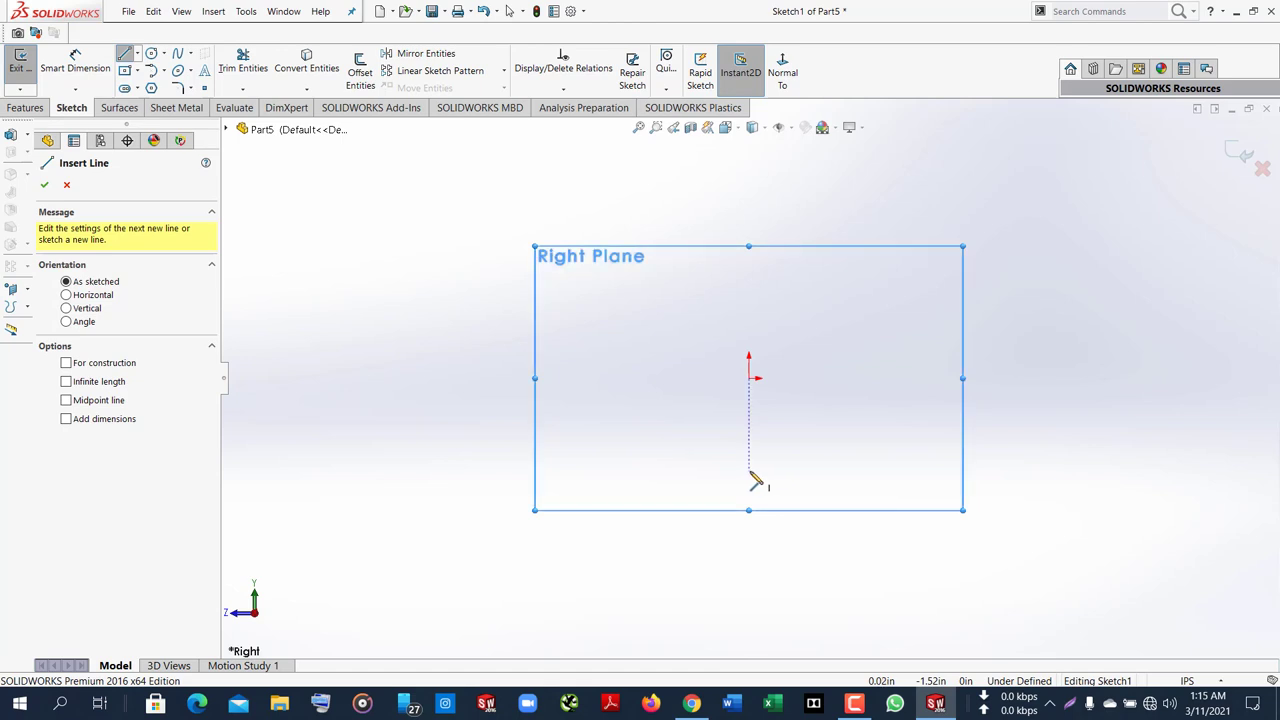
click(749, 471)
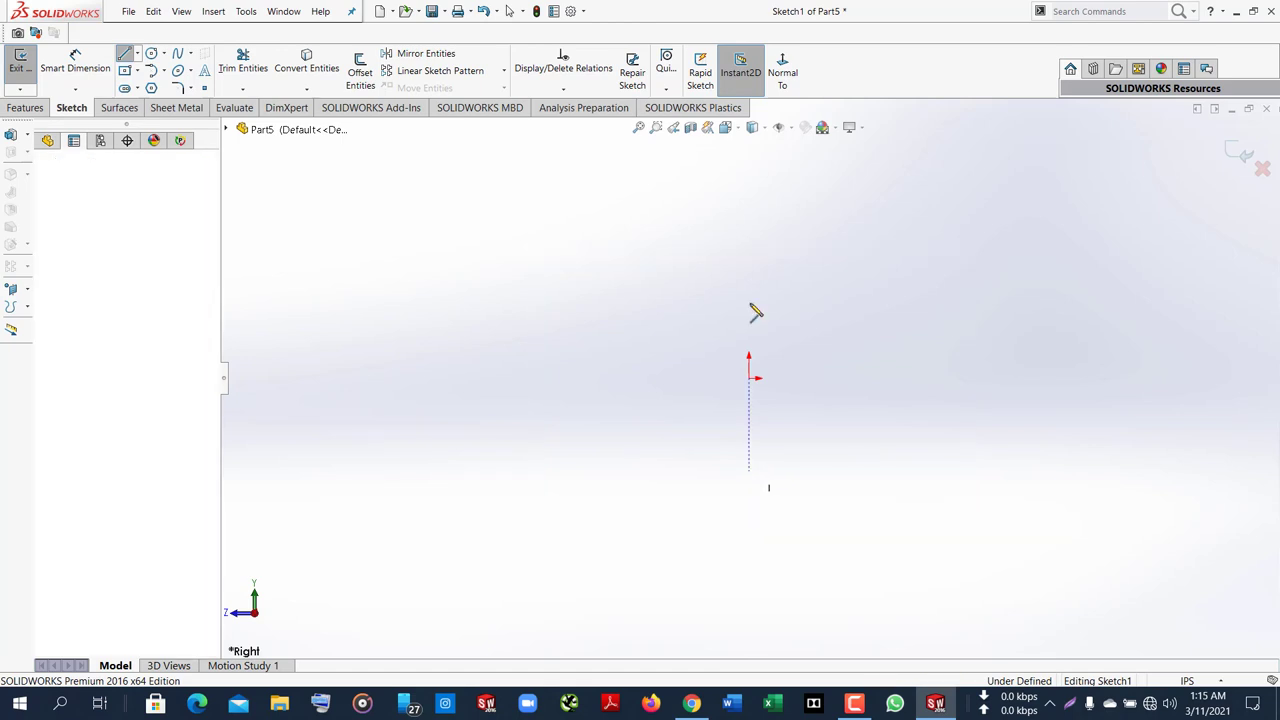
click(749, 221)
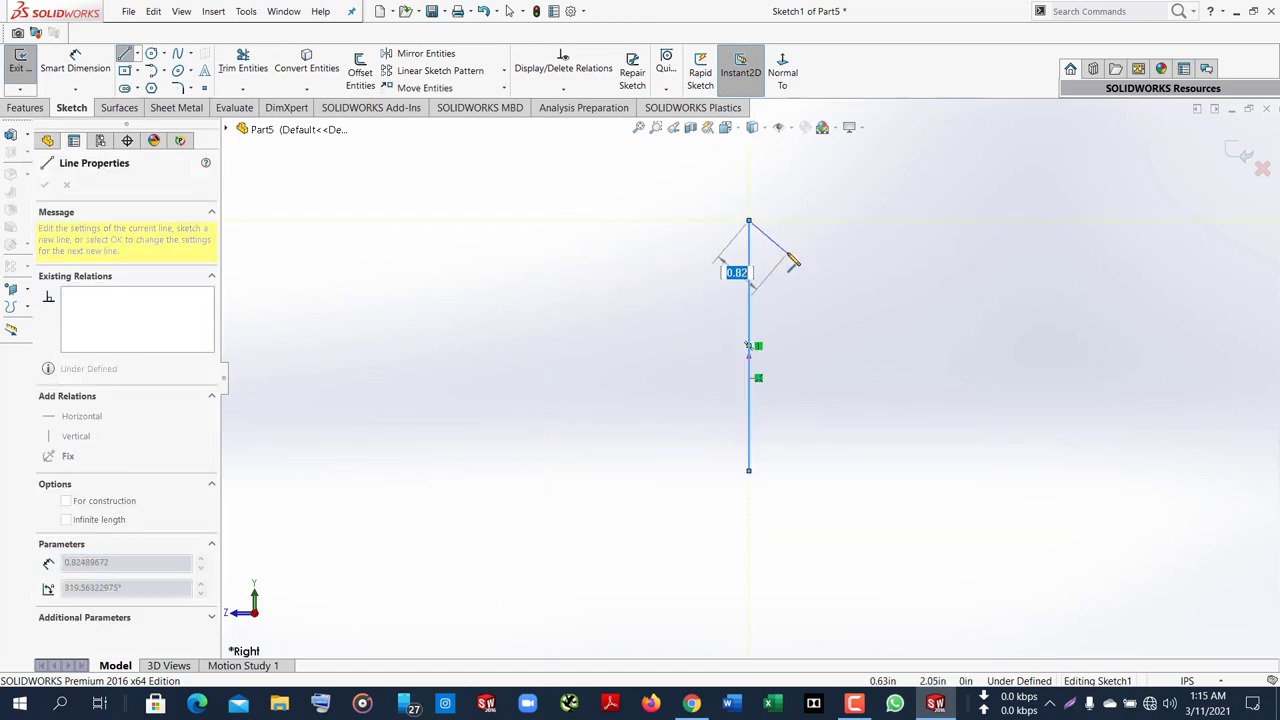
key(Escape)
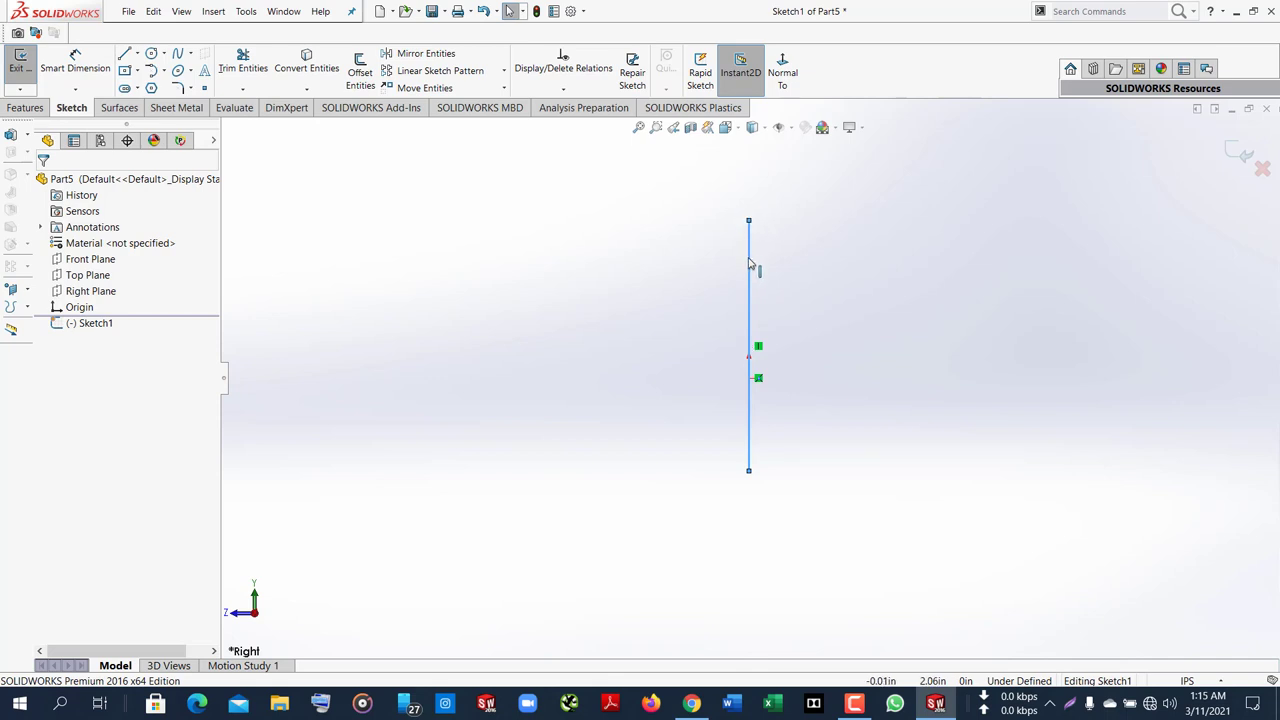
Add a Midpoint relation between the vertical line and the origin
click(750, 290)
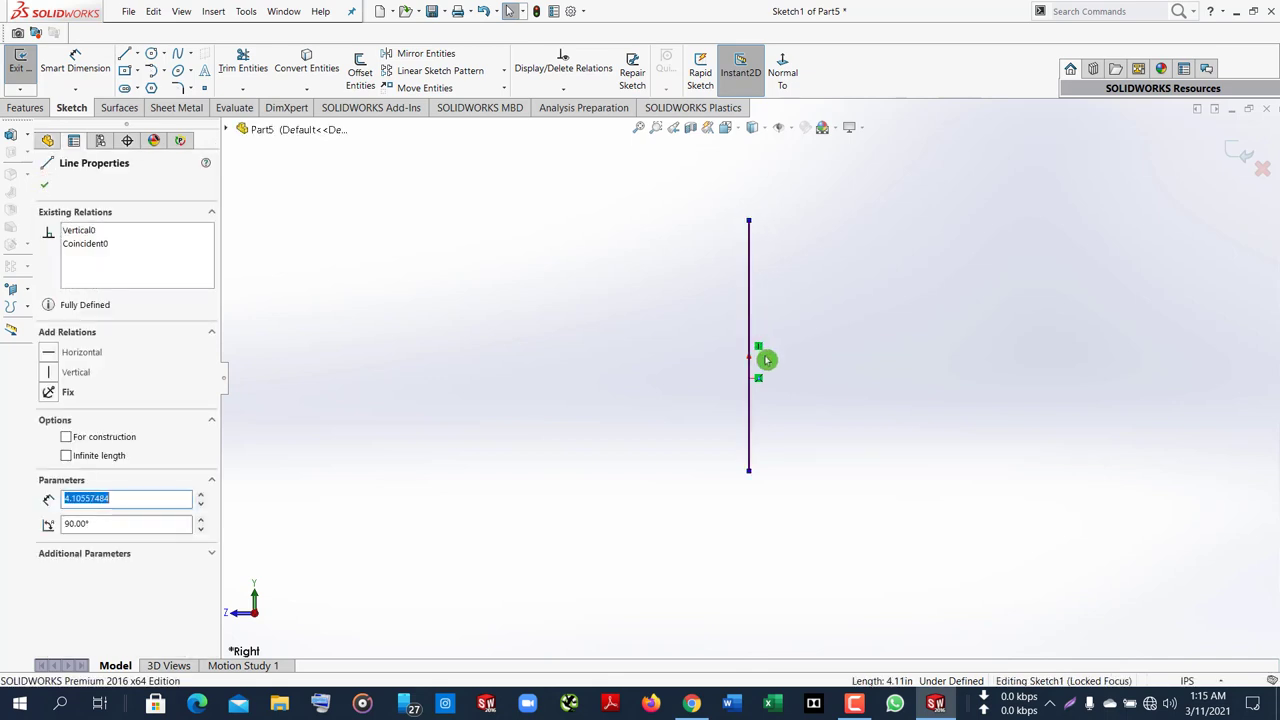
click(754, 388)
ctrl+click(750, 379)
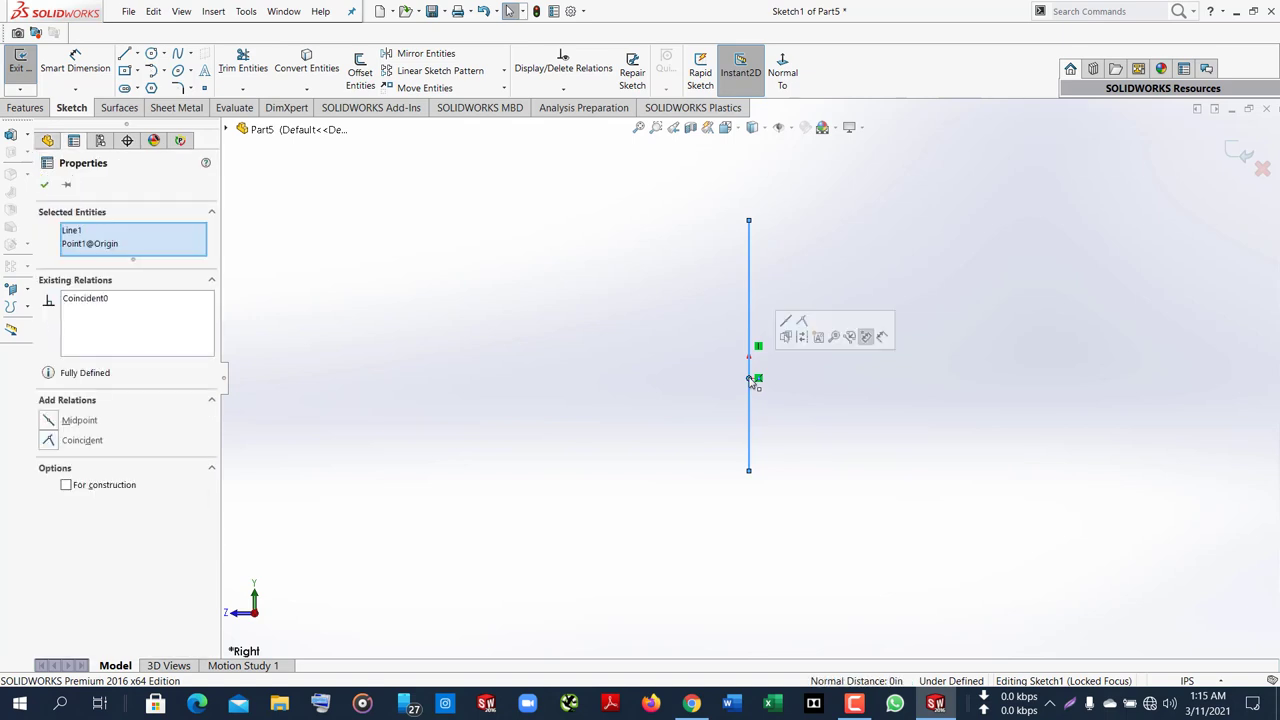
click(787, 326)
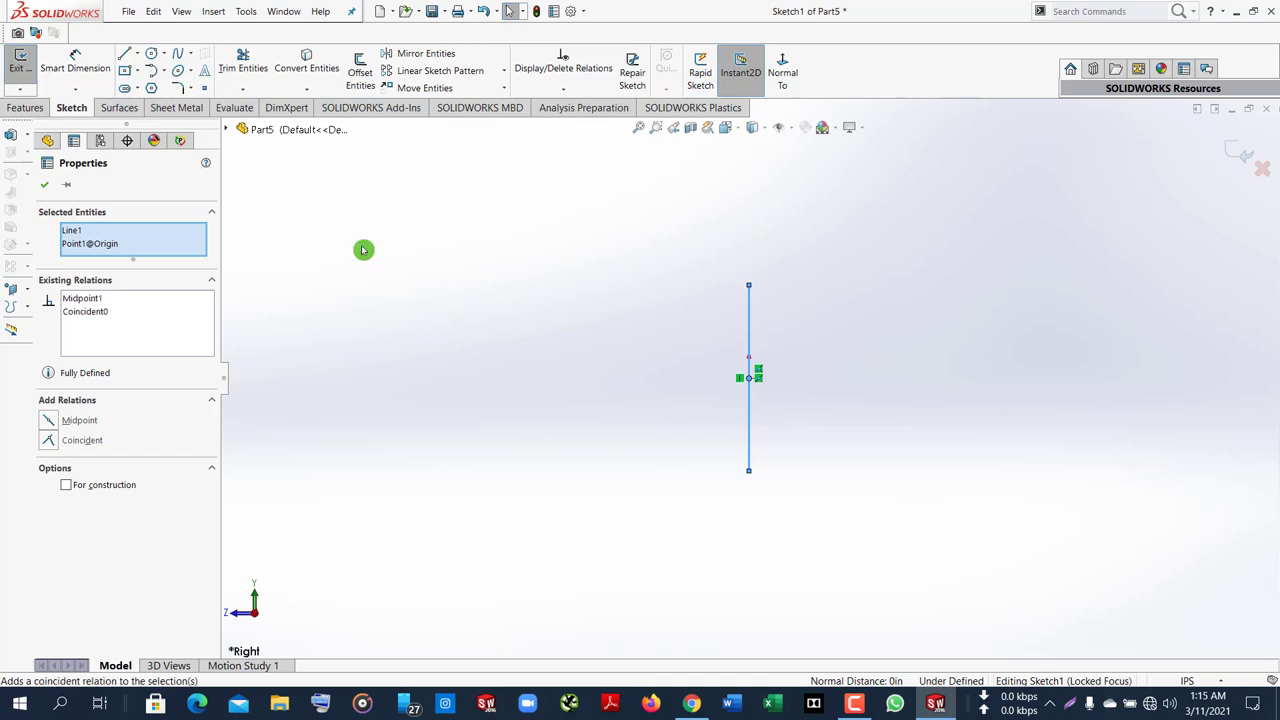
click(38, 189)
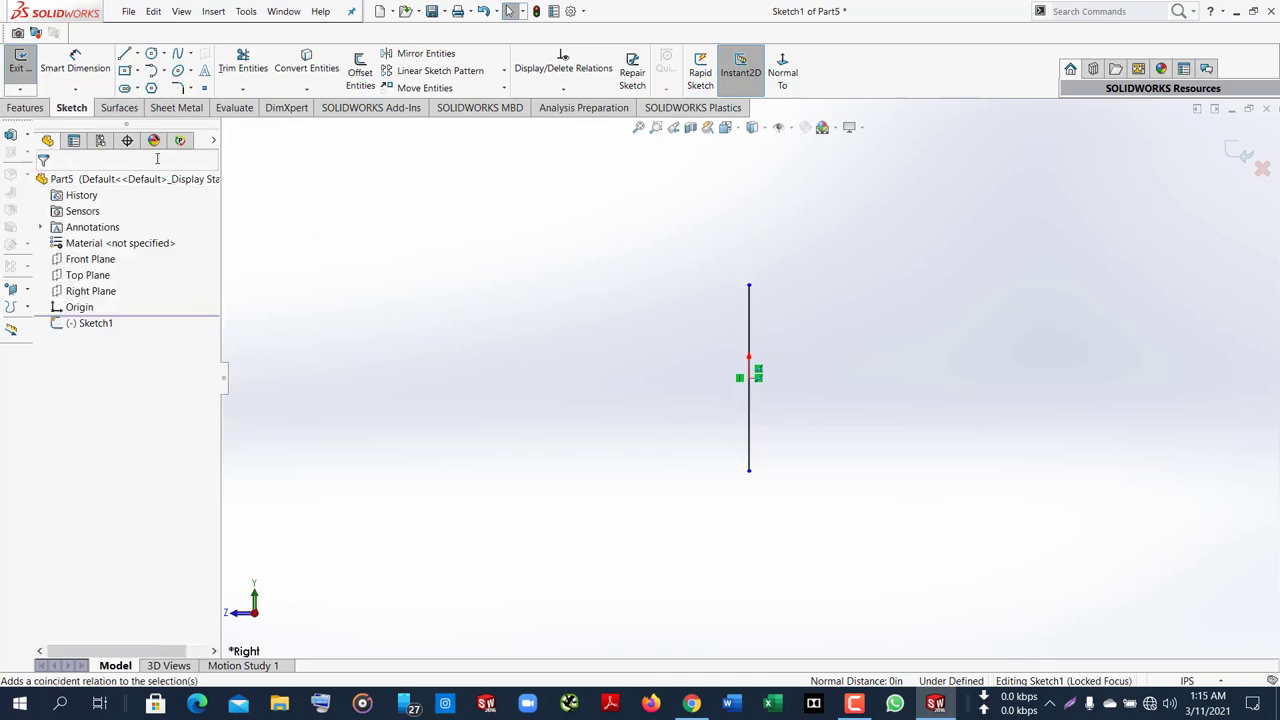
Dimension the vertical line to 6.00 in length
click(86, 70)
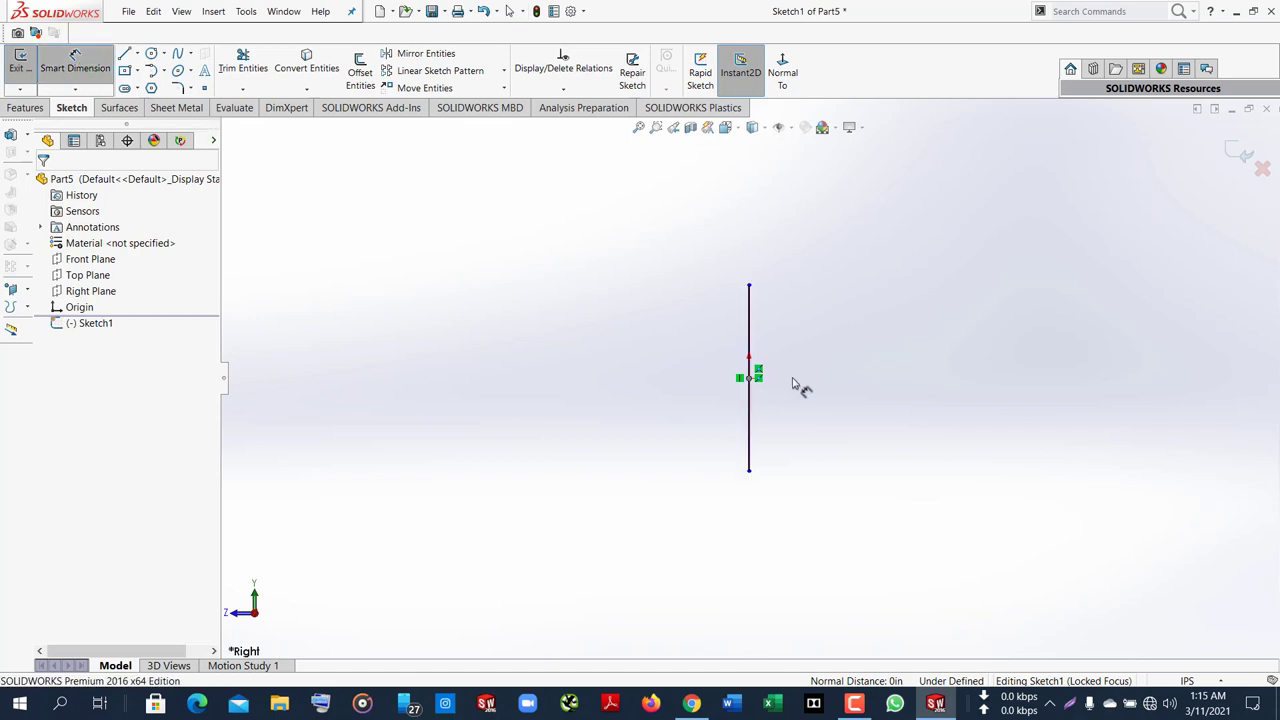
click(750, 333)
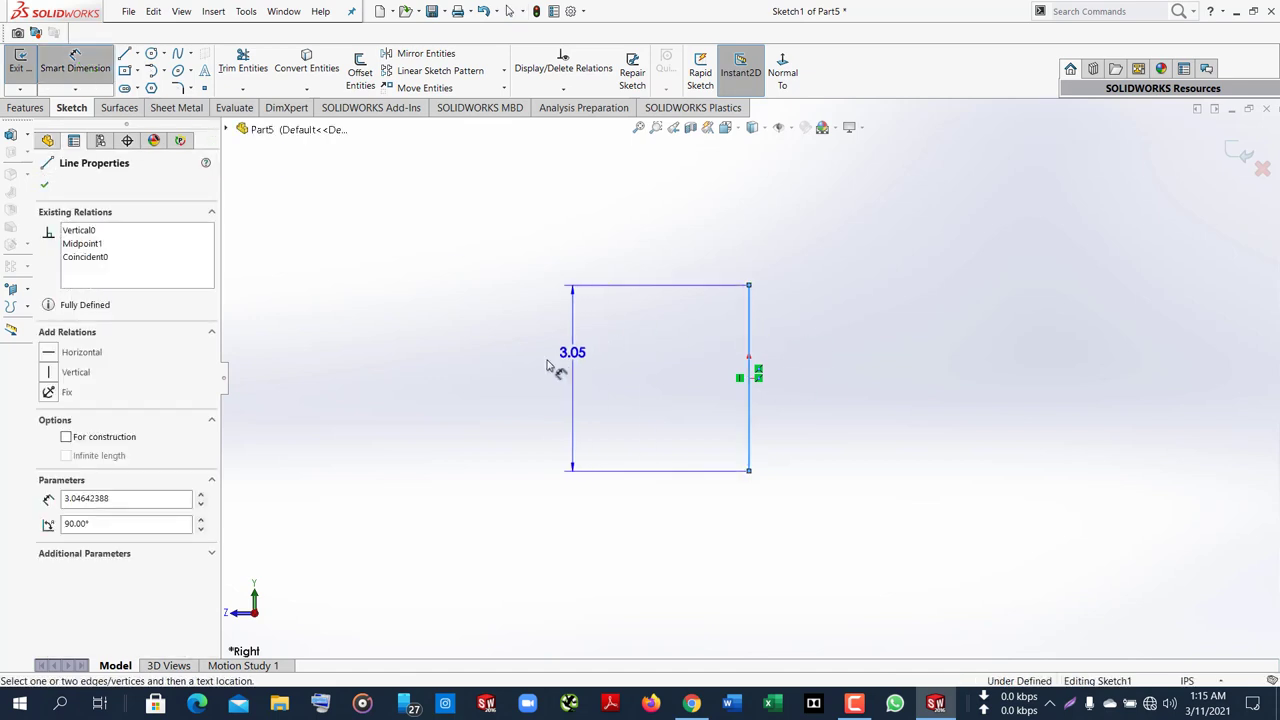
click(537, 368)
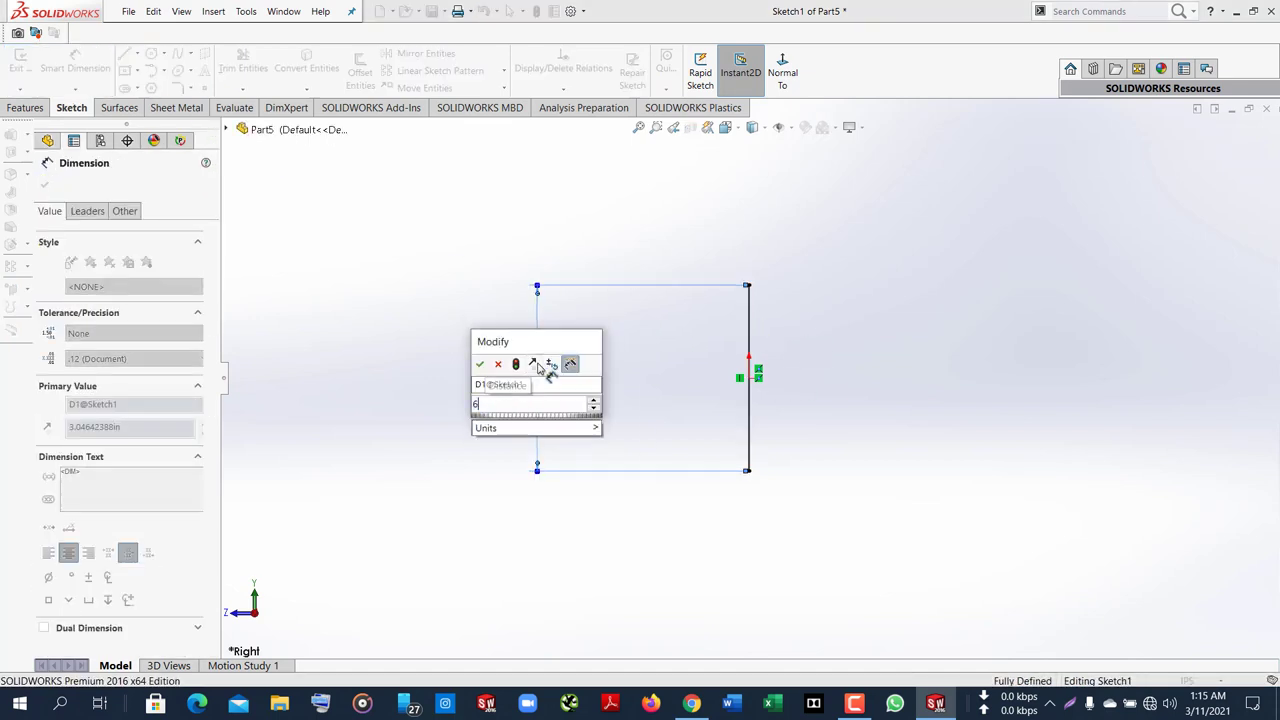
text(6)
key(Return)
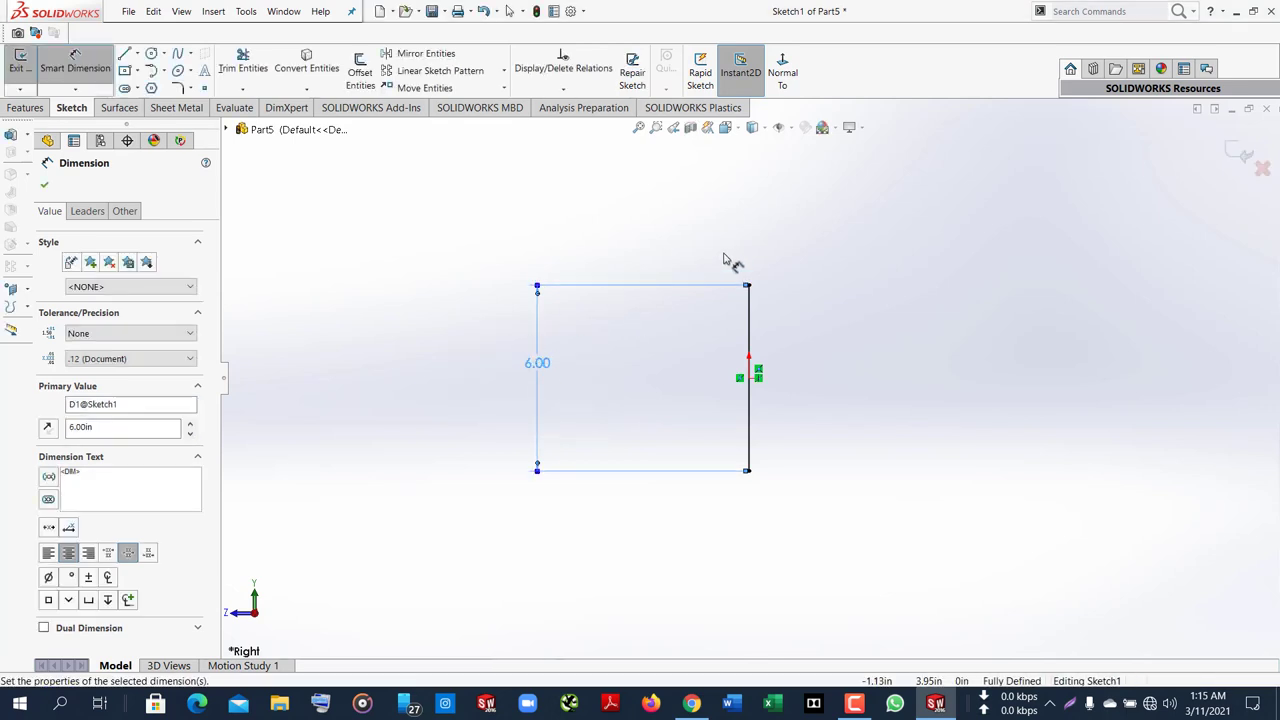
click(197, 170)
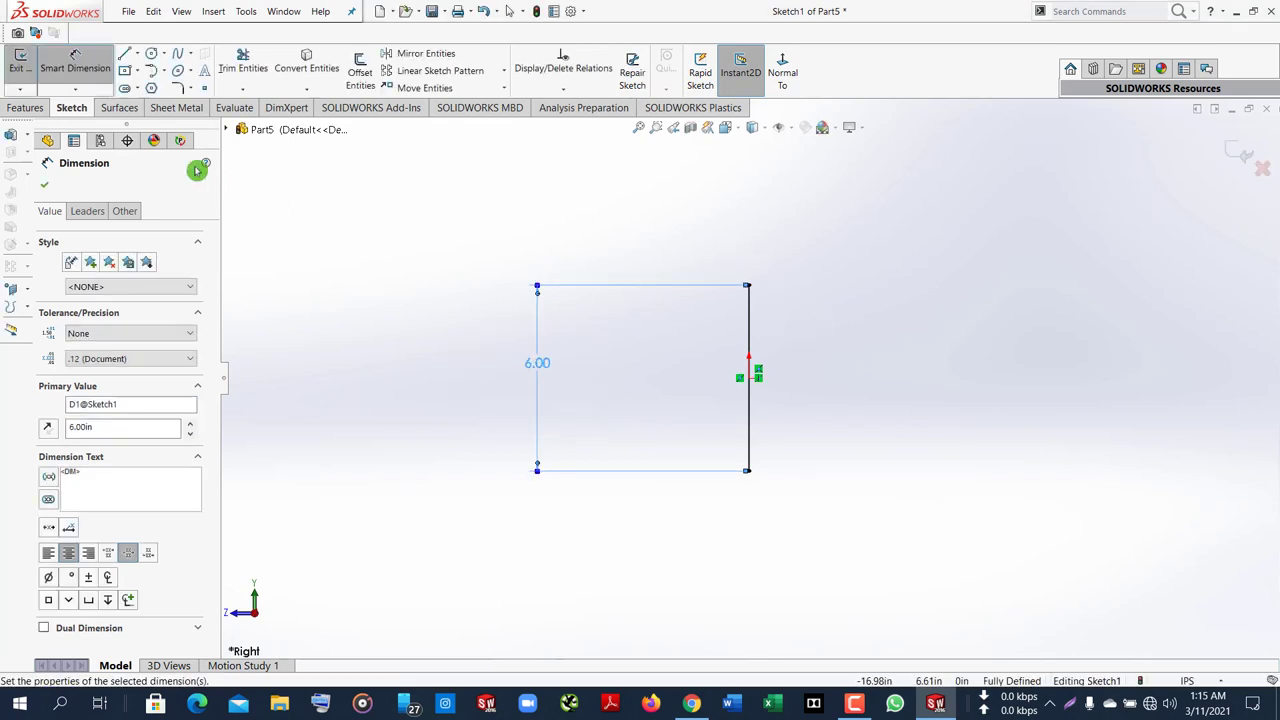
click(44, 189)
Draw an arc from the line's top end to its bottom end, closing the semicircle, and exit Sketch1
click(151, 74)
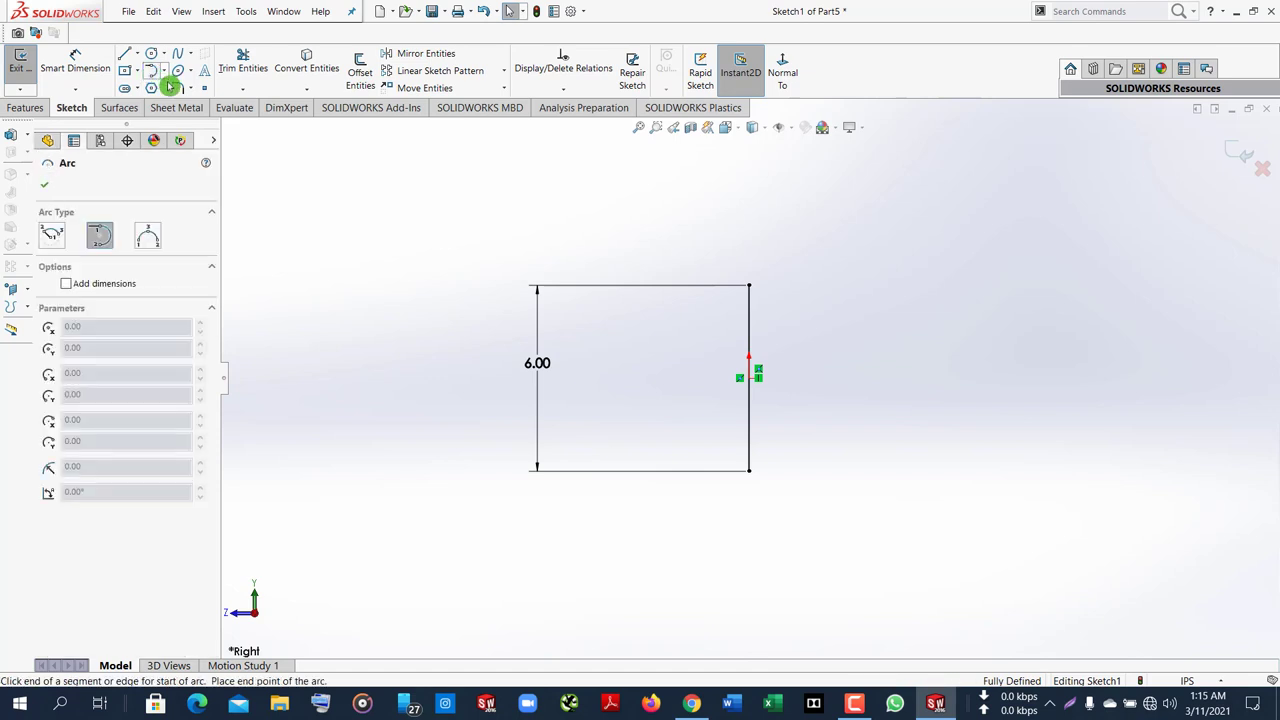
click(164, 71)
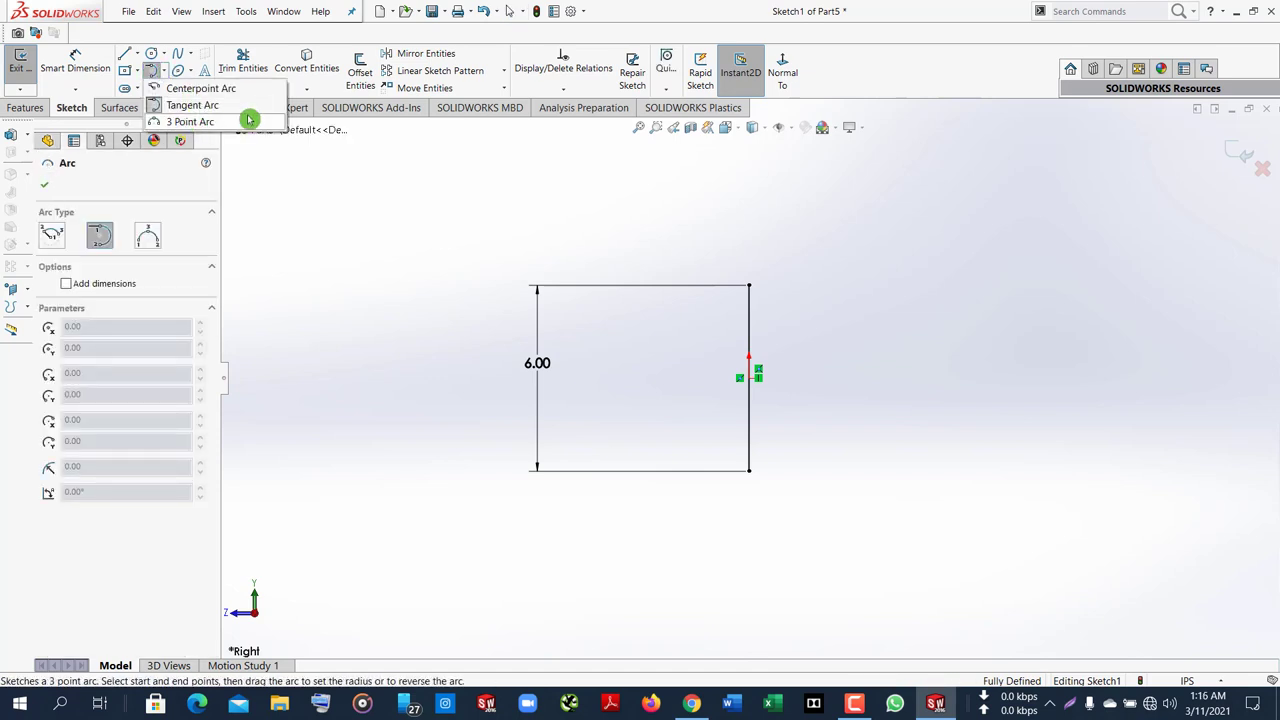
click(154, 71)
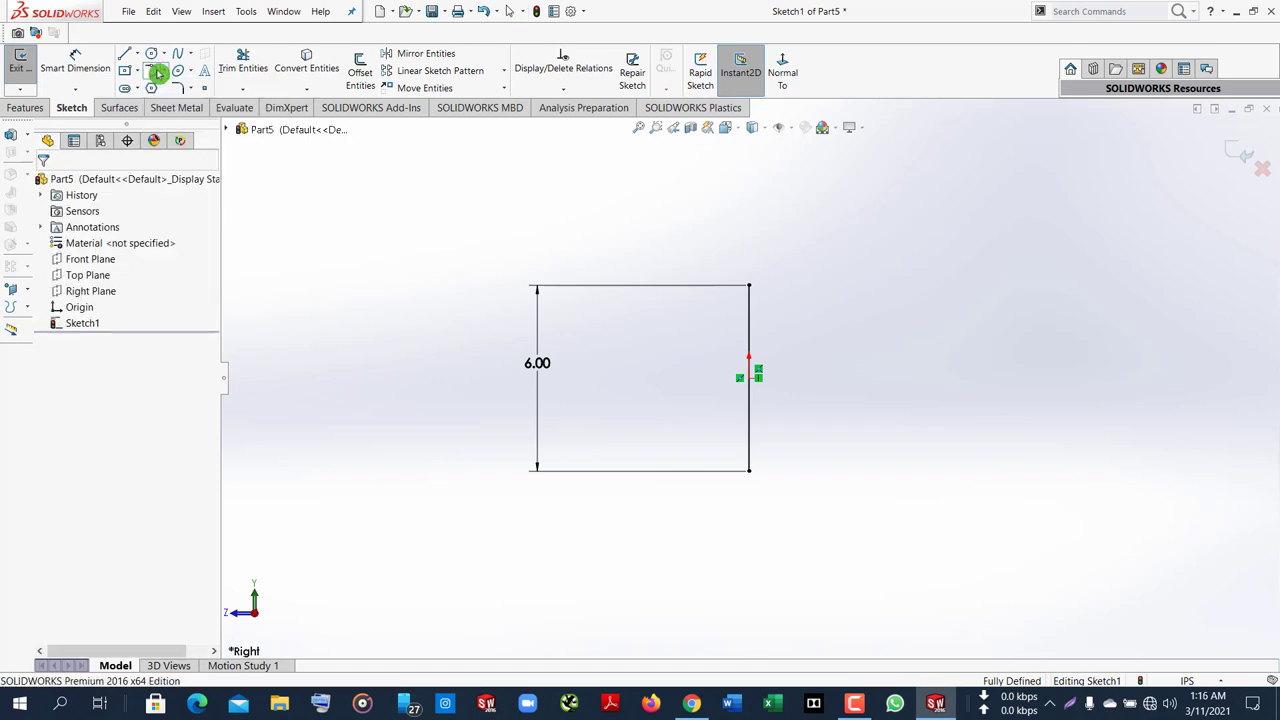
click(750, 287)
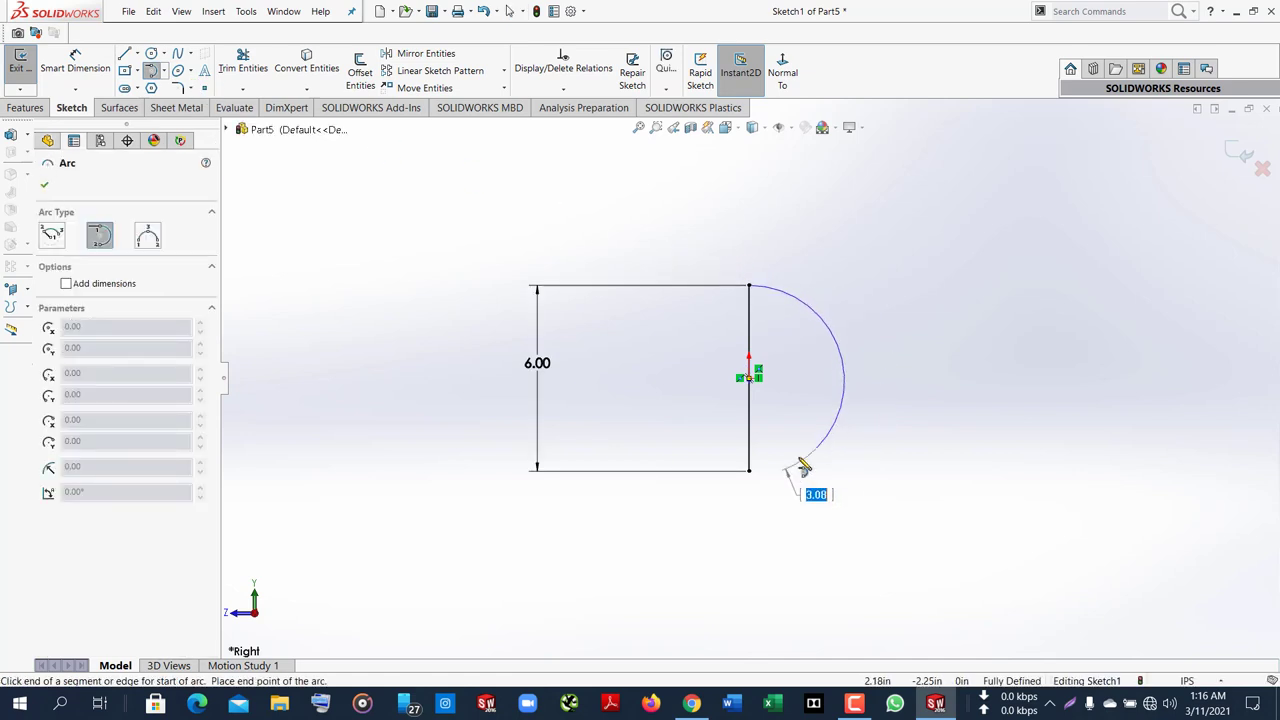
click(749, 471)
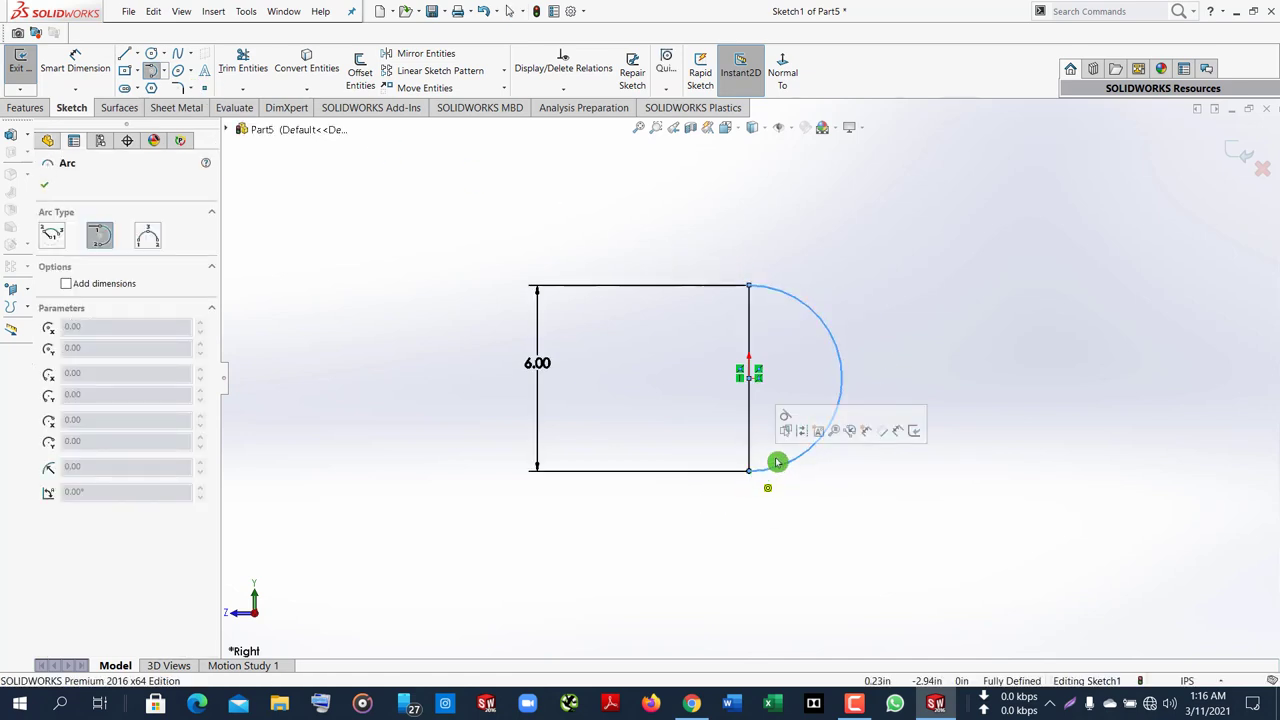
click(44, 184)
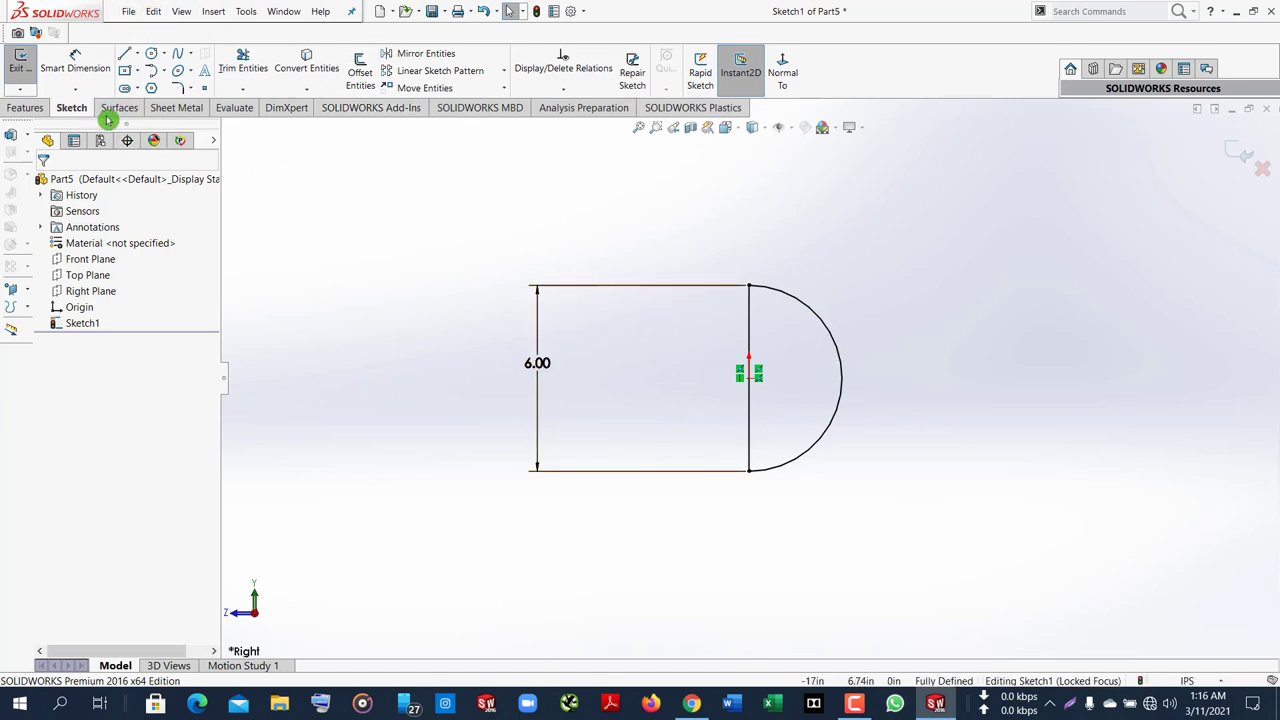
click(1233, 155)
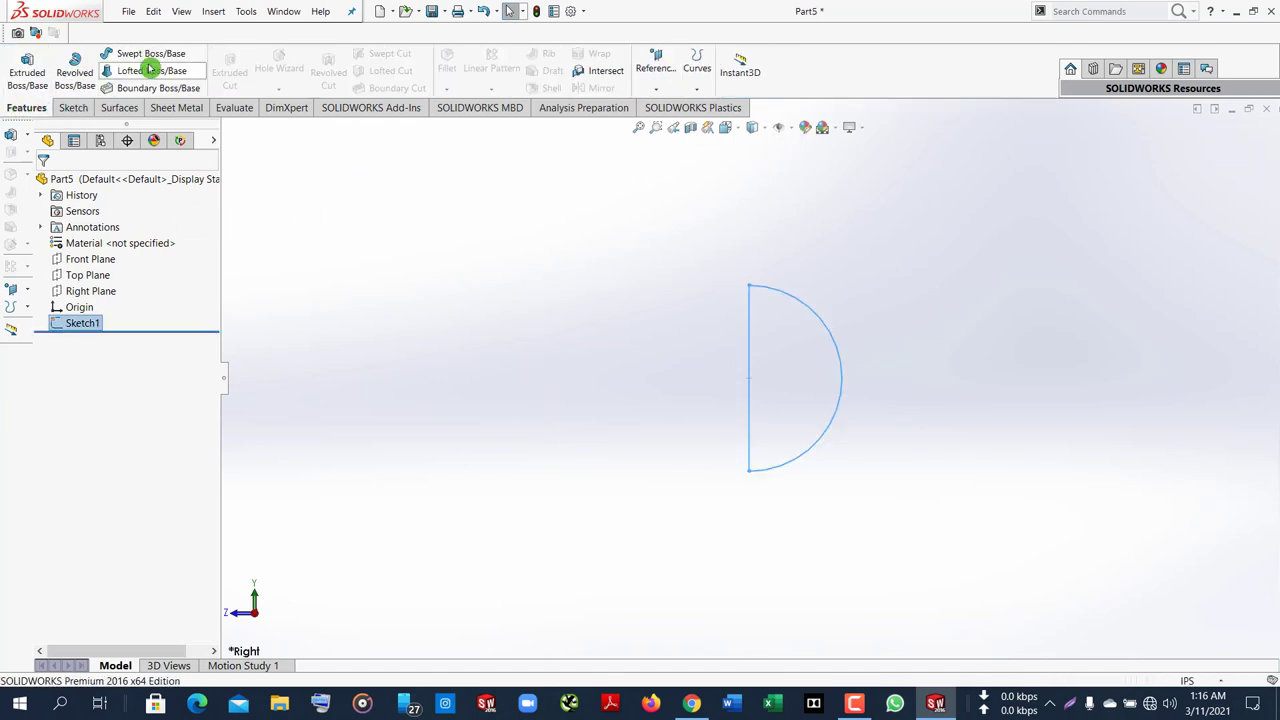
Start a revolve of Sketch1 about the vertical line, trying a 180° angle
click(75, 73)
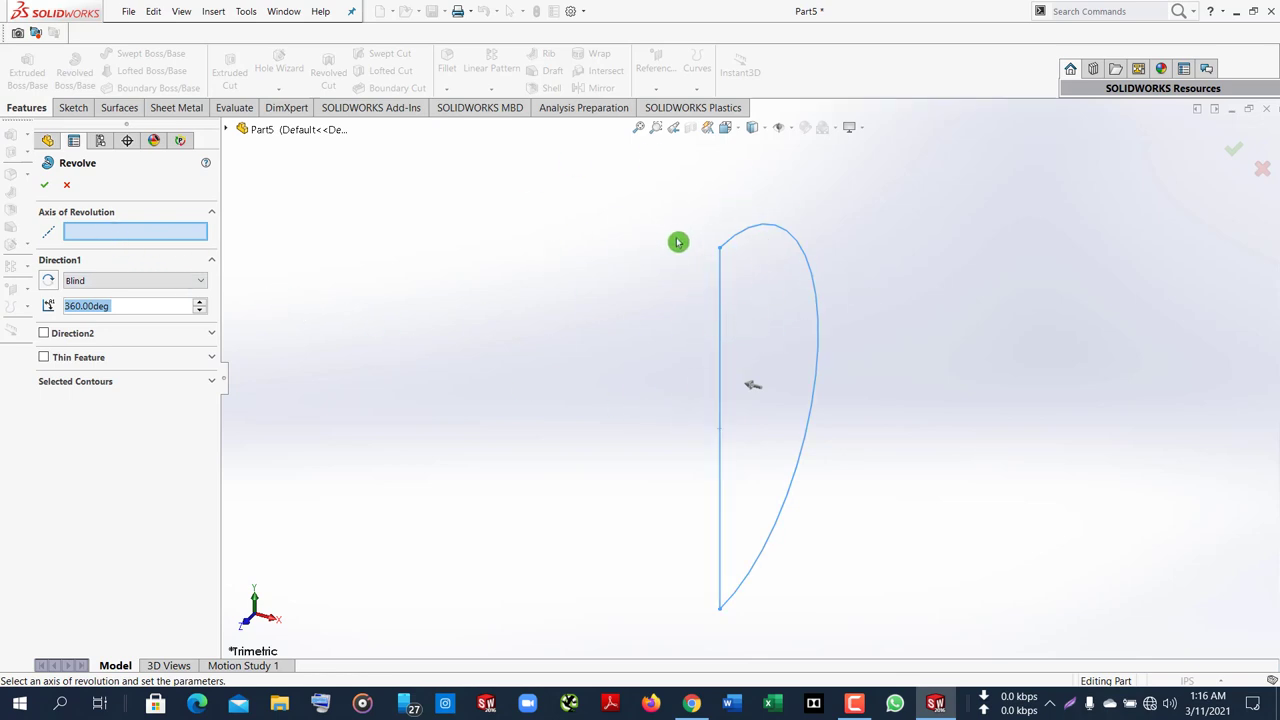
click(719, 321)
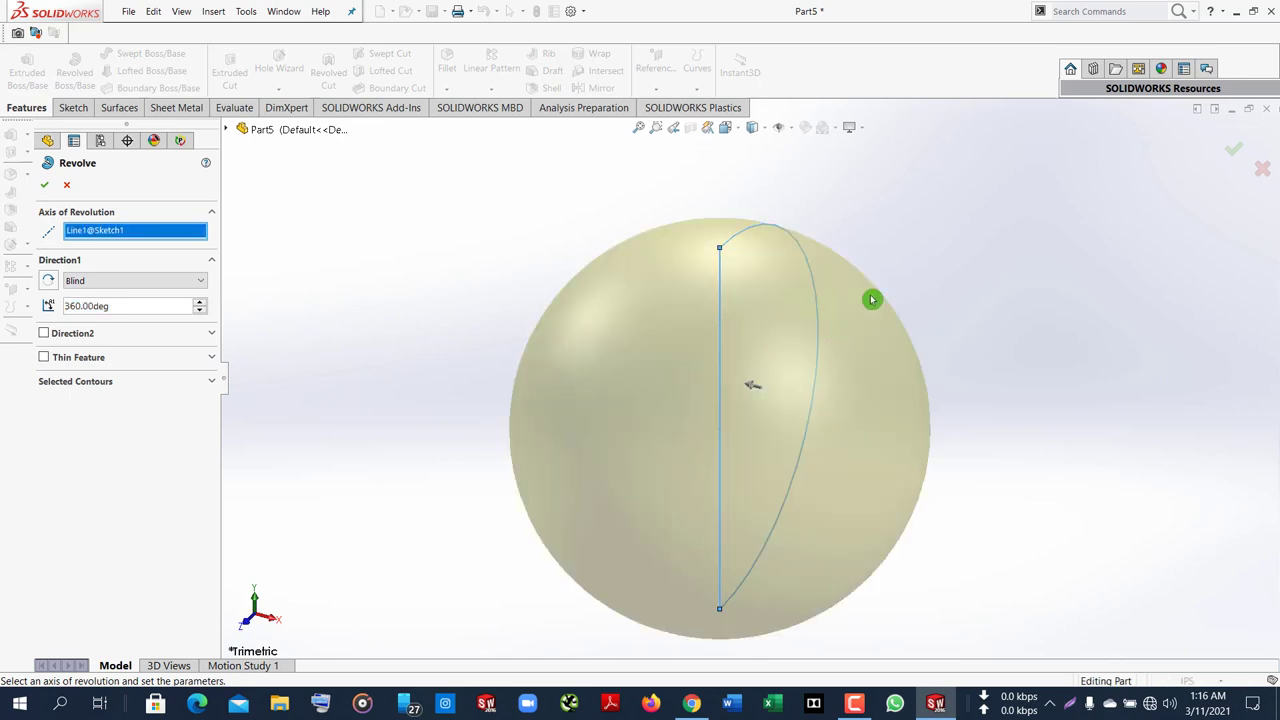
middle_drag(943, 233, 634, 209)
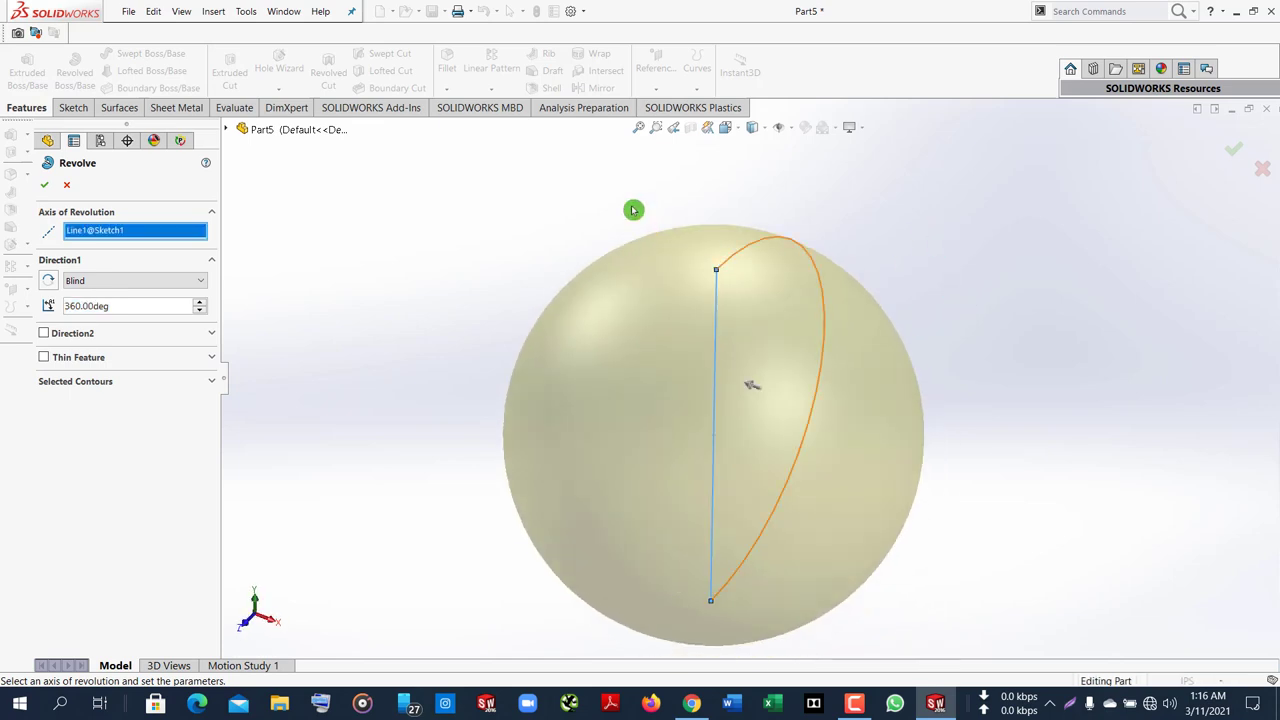
click(200, 312)
click(200, 312)
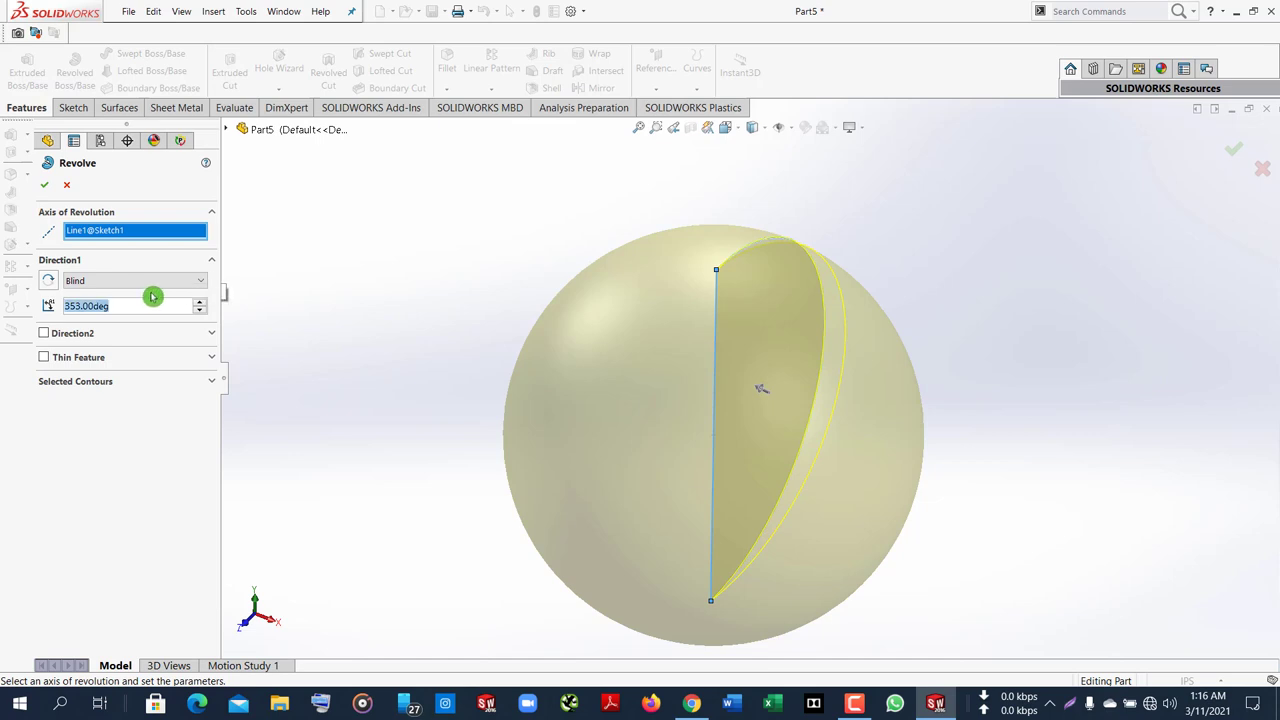
text(180)
key(Return)
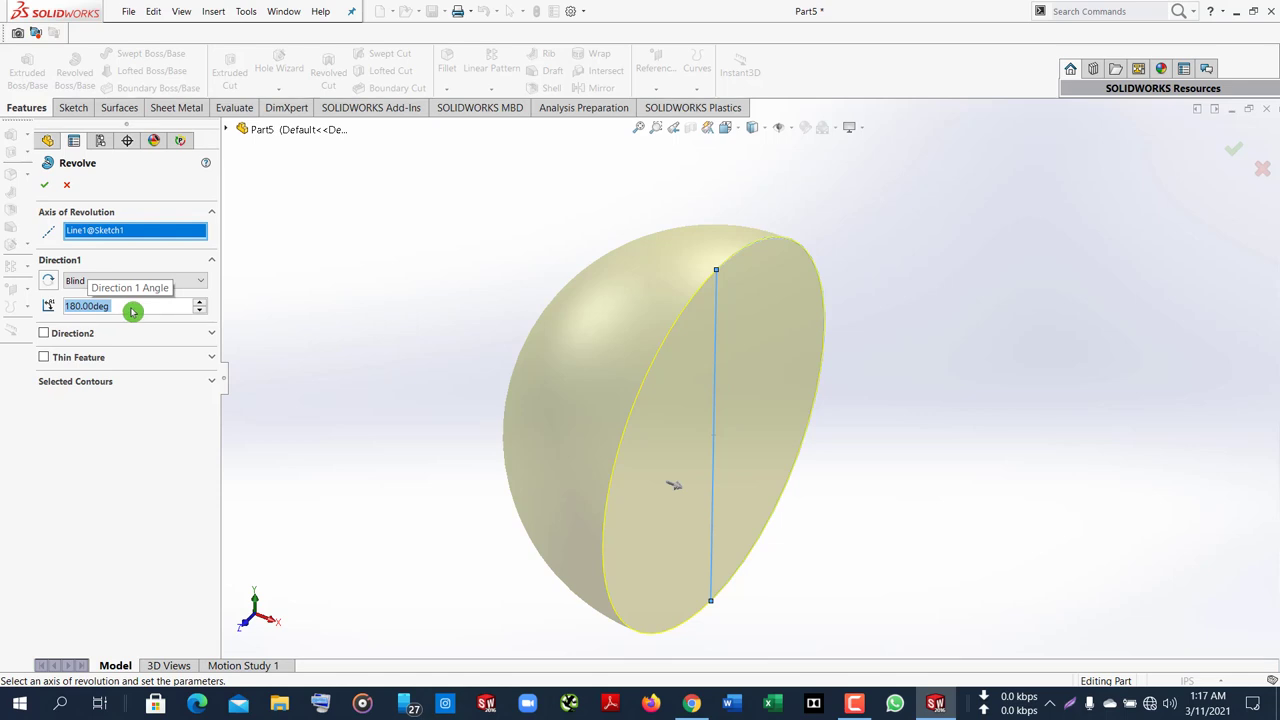
Restore the revolve angle to 360° and enable Thin Feature at 0.10 in
click(155, 294)
text(36)
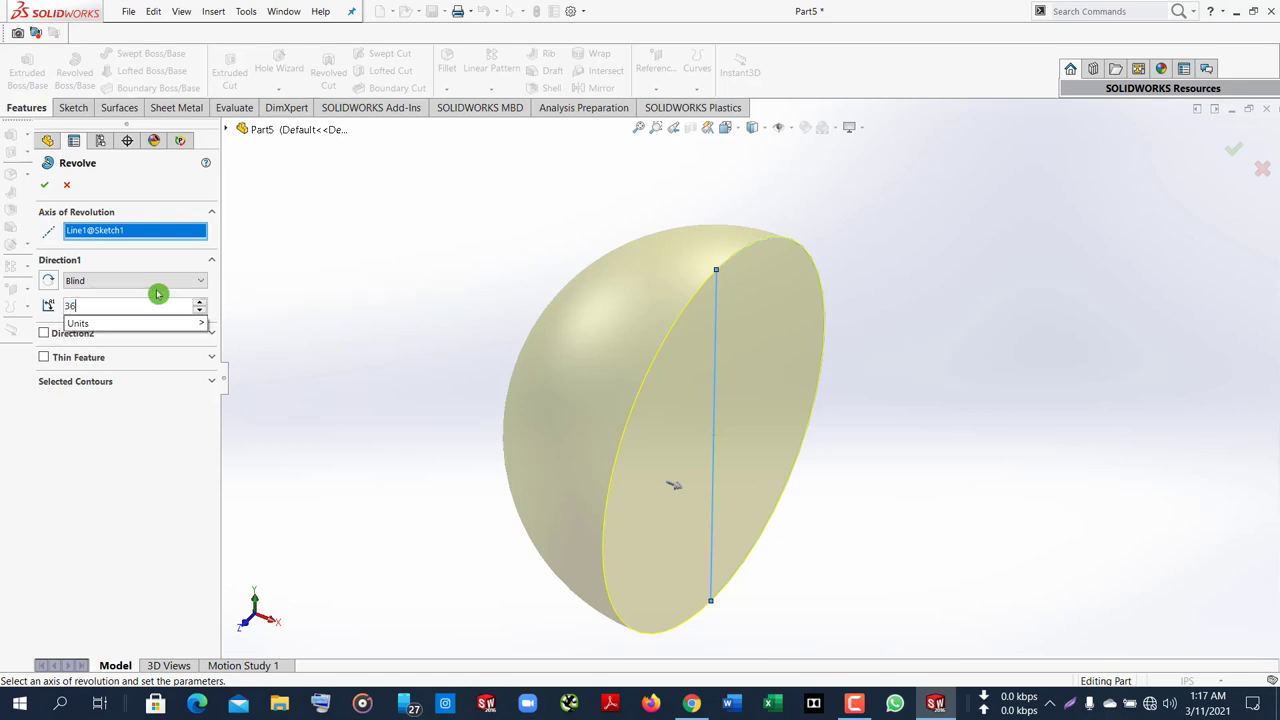
text(0)
key(Return)
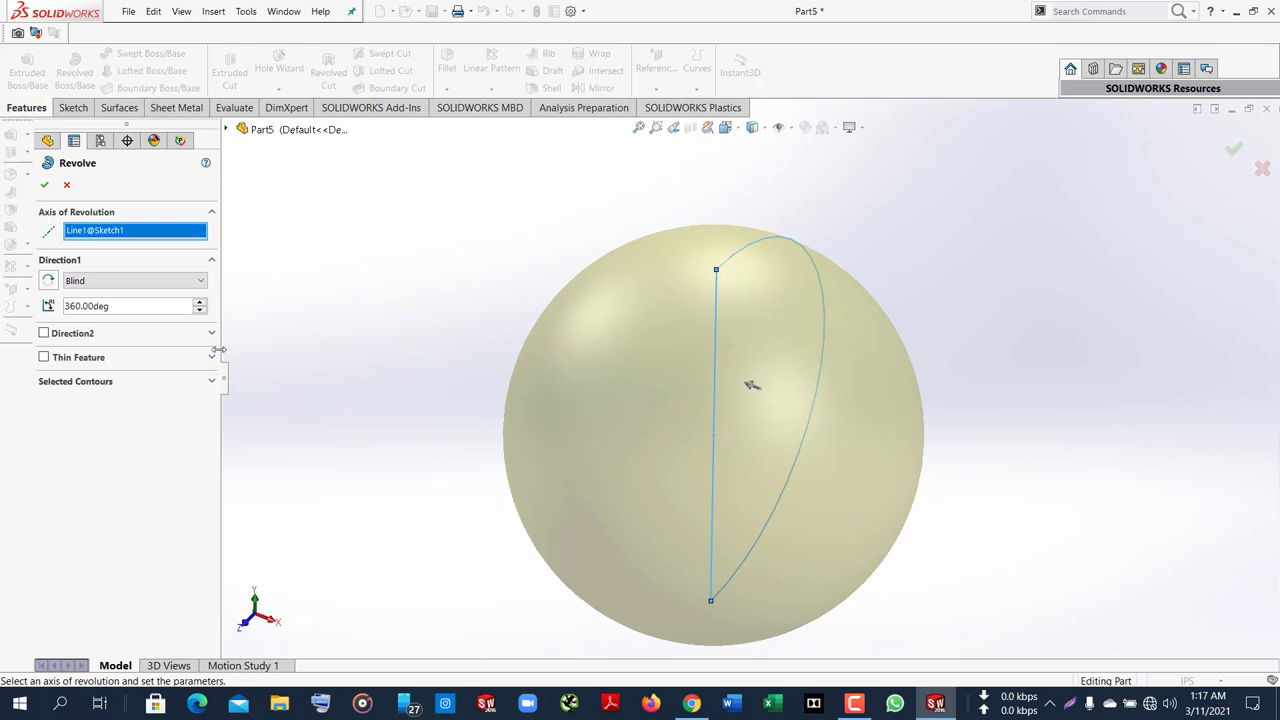
mouse_move(911, 241)
middle_down()
mouse_move(823, 263)
mouse_move(803, 229)
mouse_move(883, 263)
middle_up()
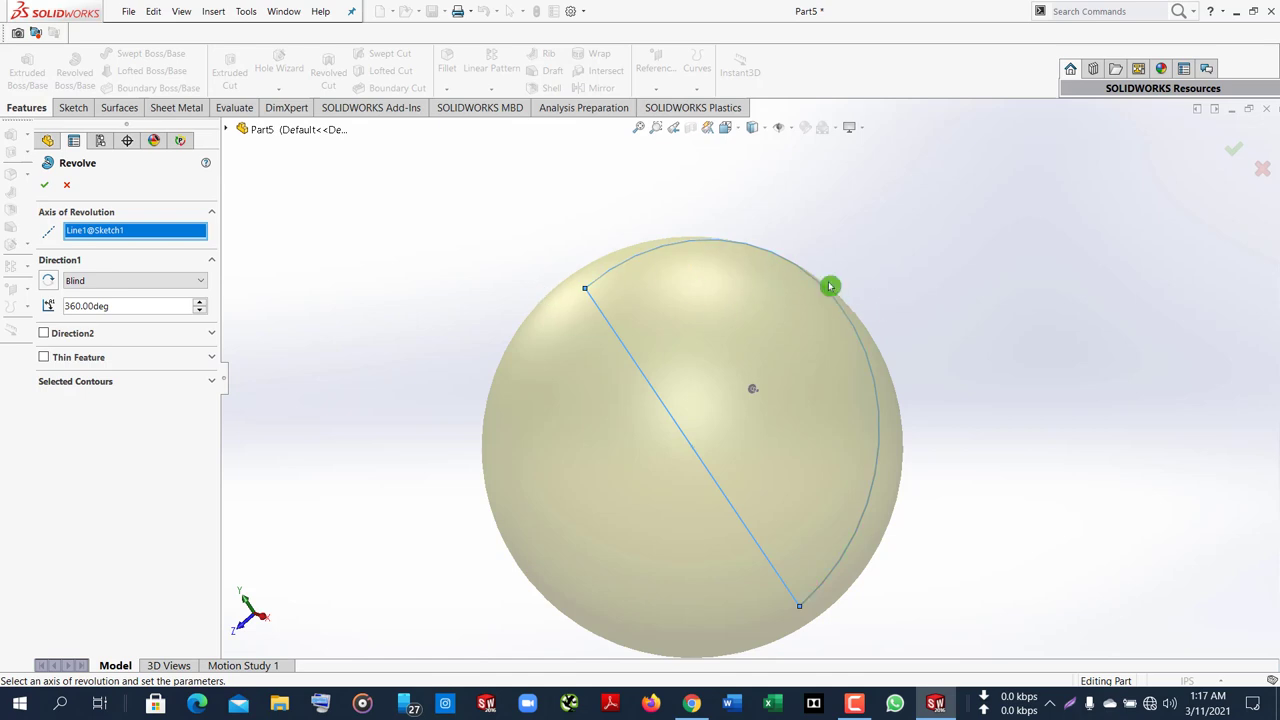
mouse_move(881, 300)
middle_down()
mouse_move(971, 274)
mouse_move(789, 289)
middle_up()
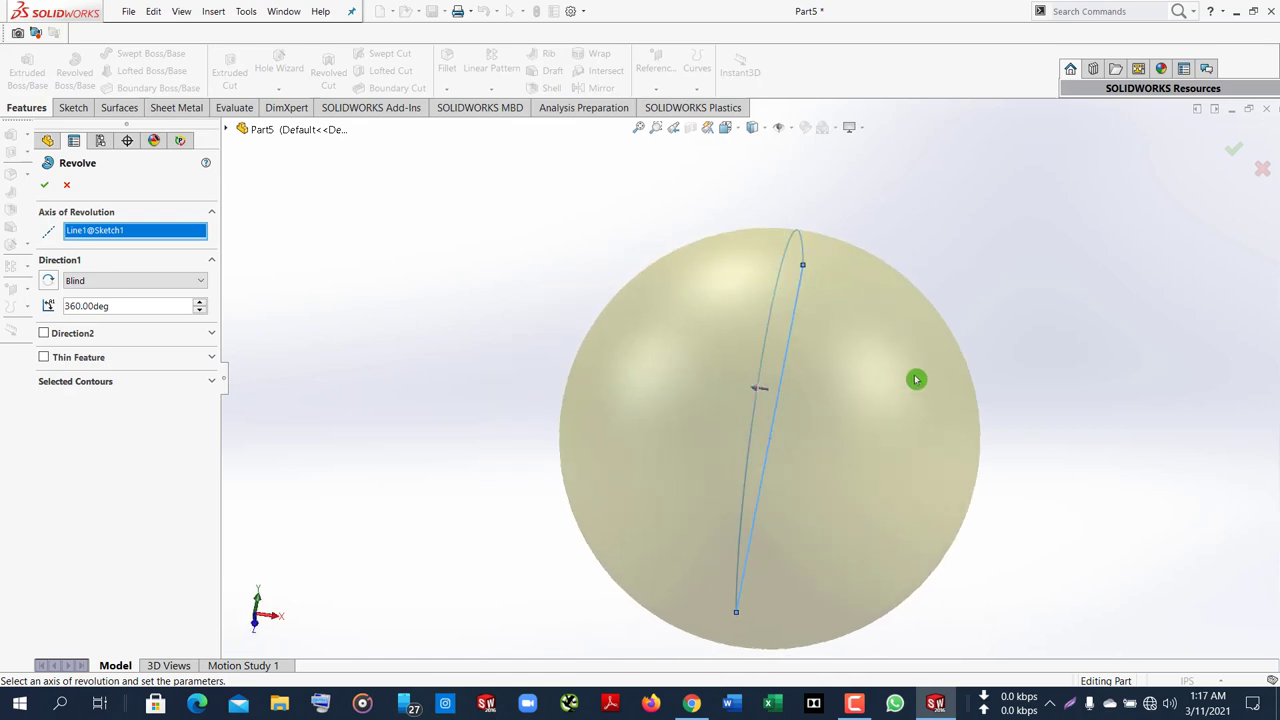
mouse_move(1025, 359)
middle_down()
mouse_move(980, 311)
mouse_move(803, 300)
middle_up()
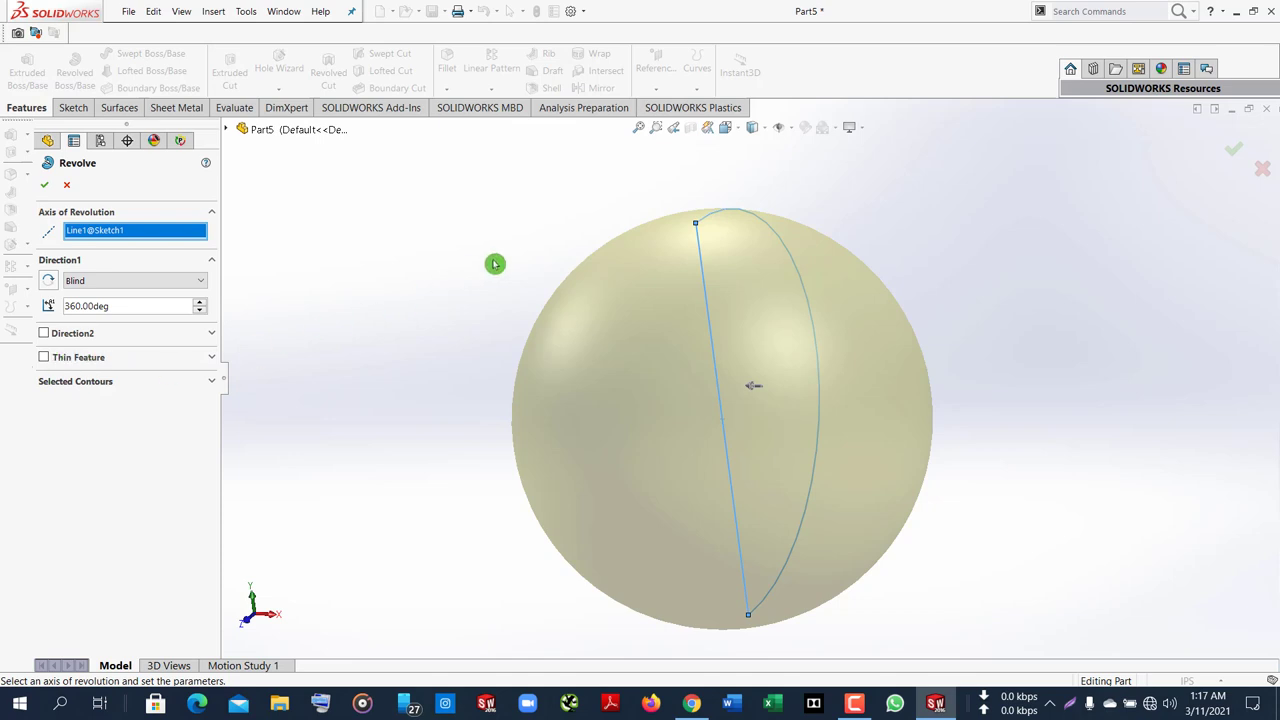
click(44, 357)
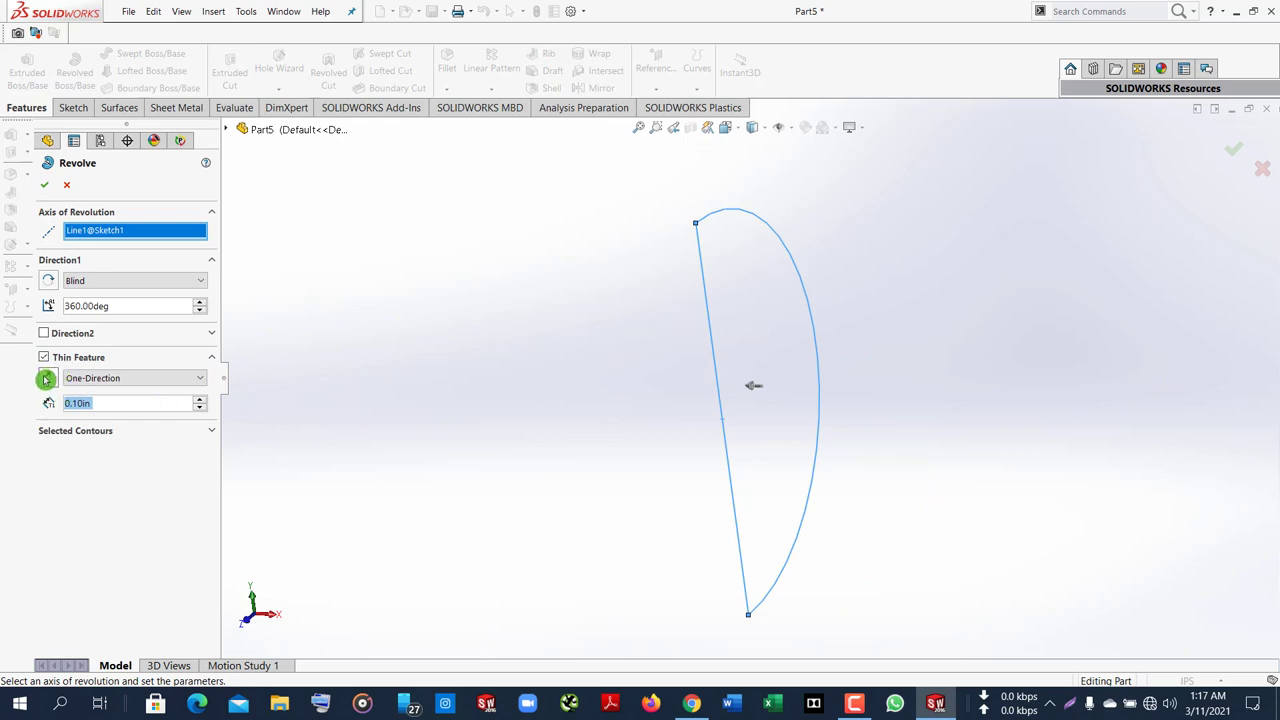
Reverse the thin wall direction, set 1.00 in thickness, and create Revolve-Thin1
click(46, 378)
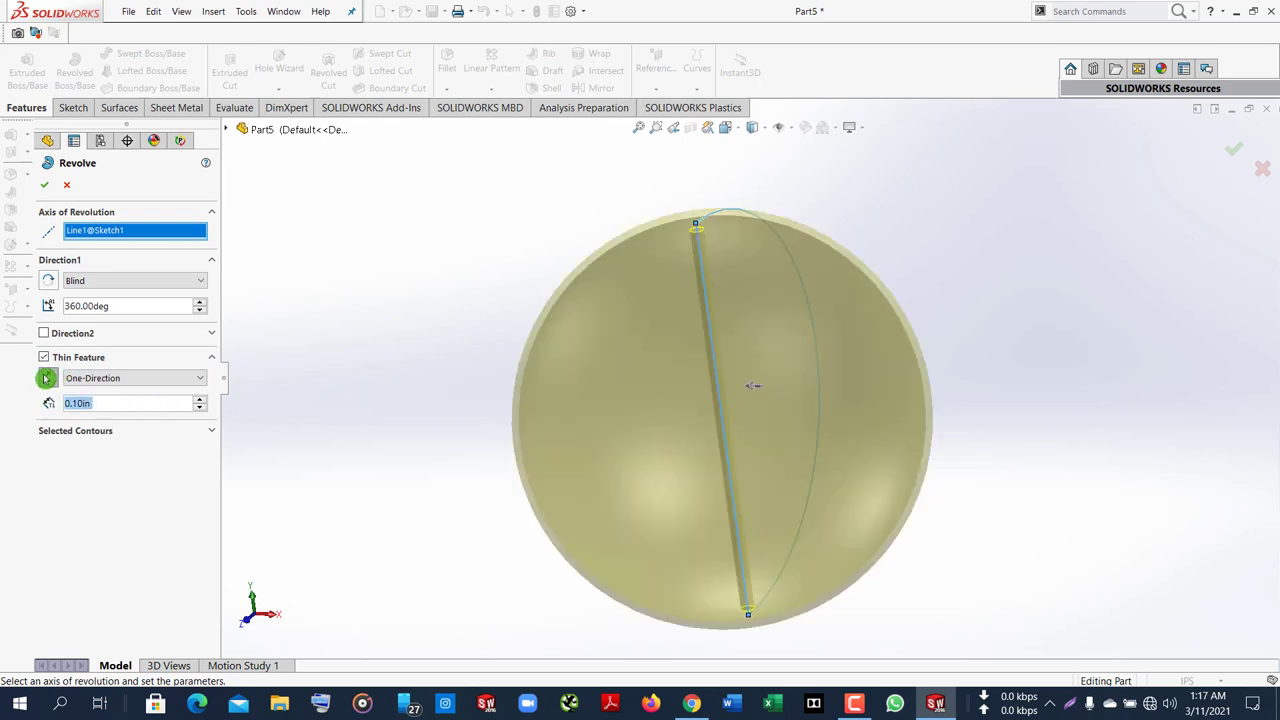
mouse_move(313, 355)
middle_down()
mouse_move(349, 334)
mouse_move(336, 331)
middle_up()
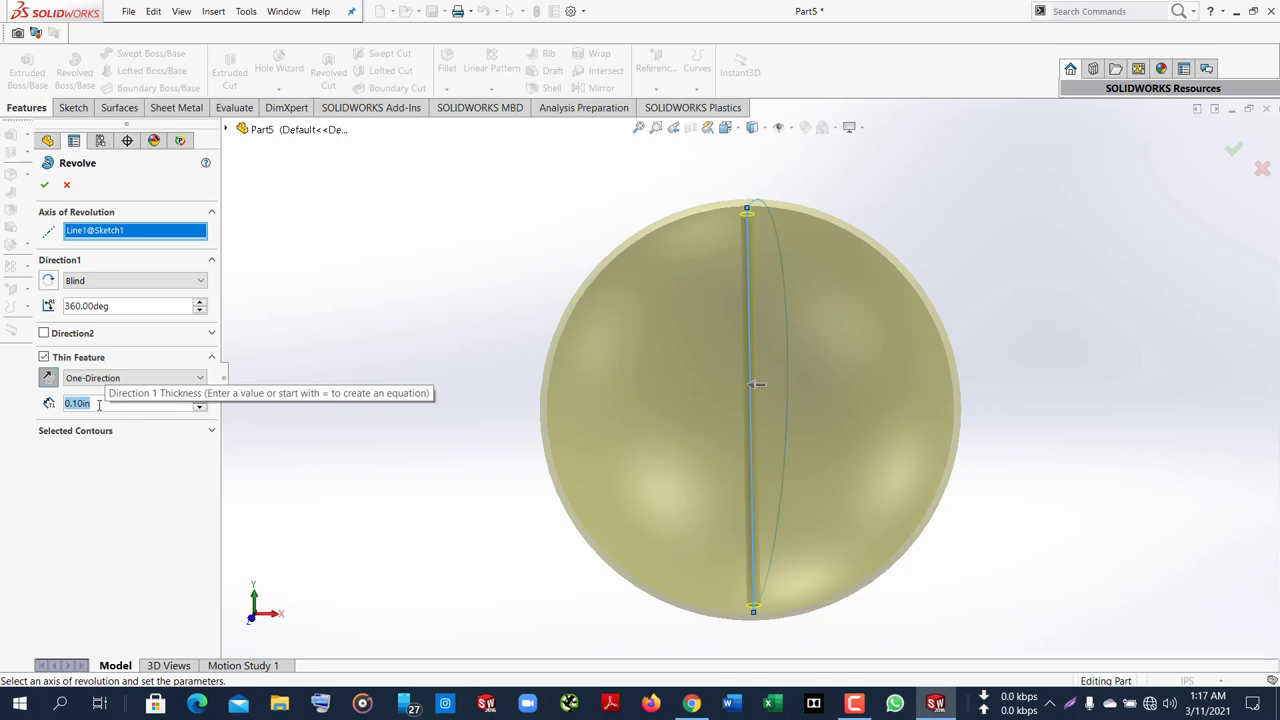
text(1)
key(Return)
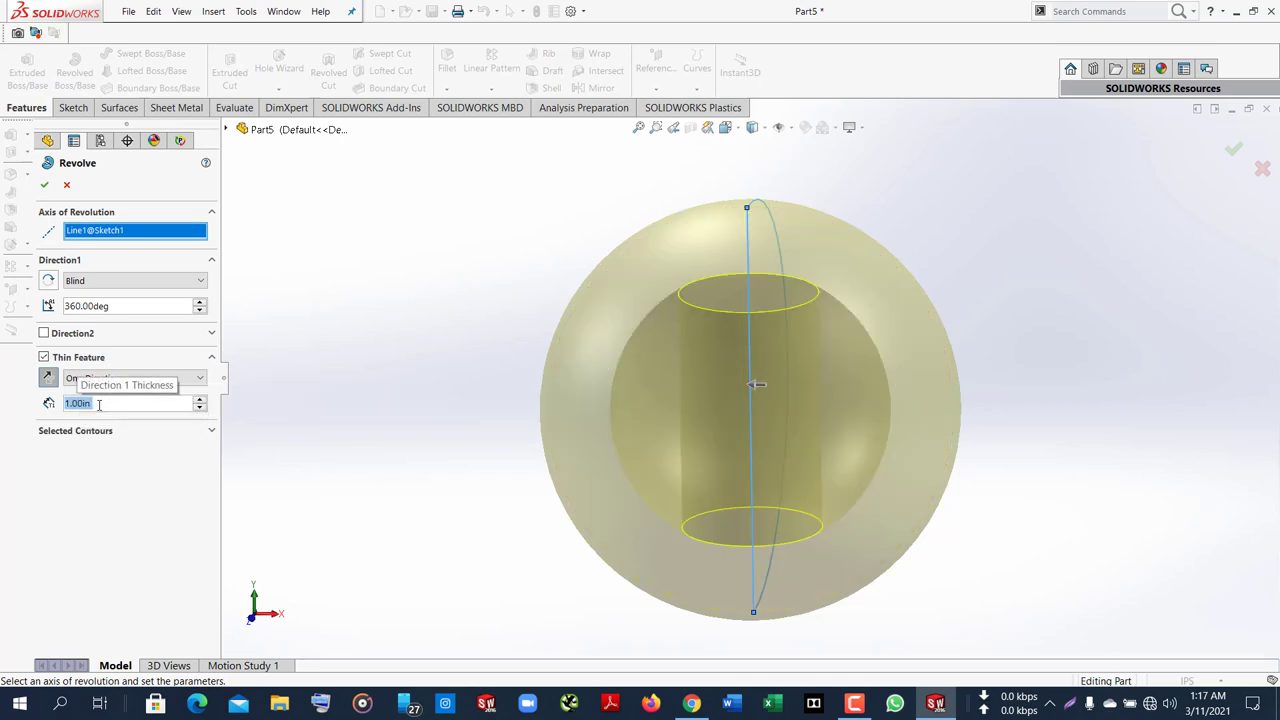
text(1.5)
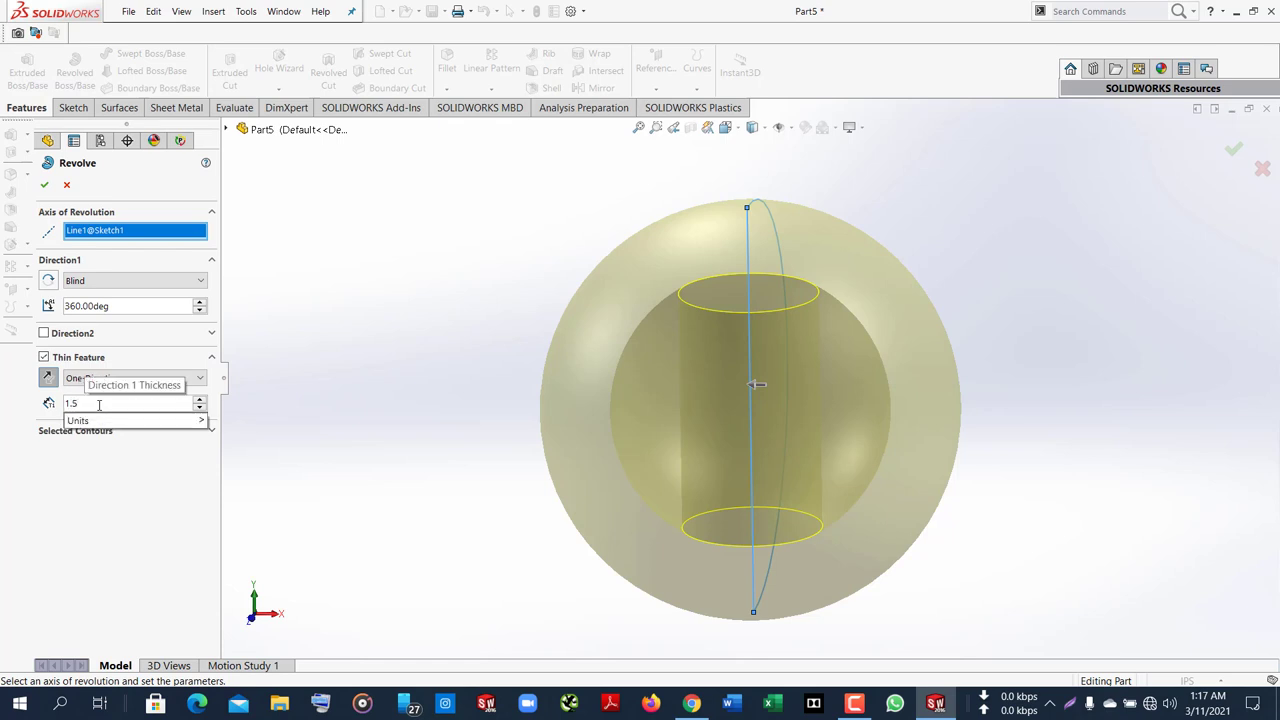
key(Return)
text(1)
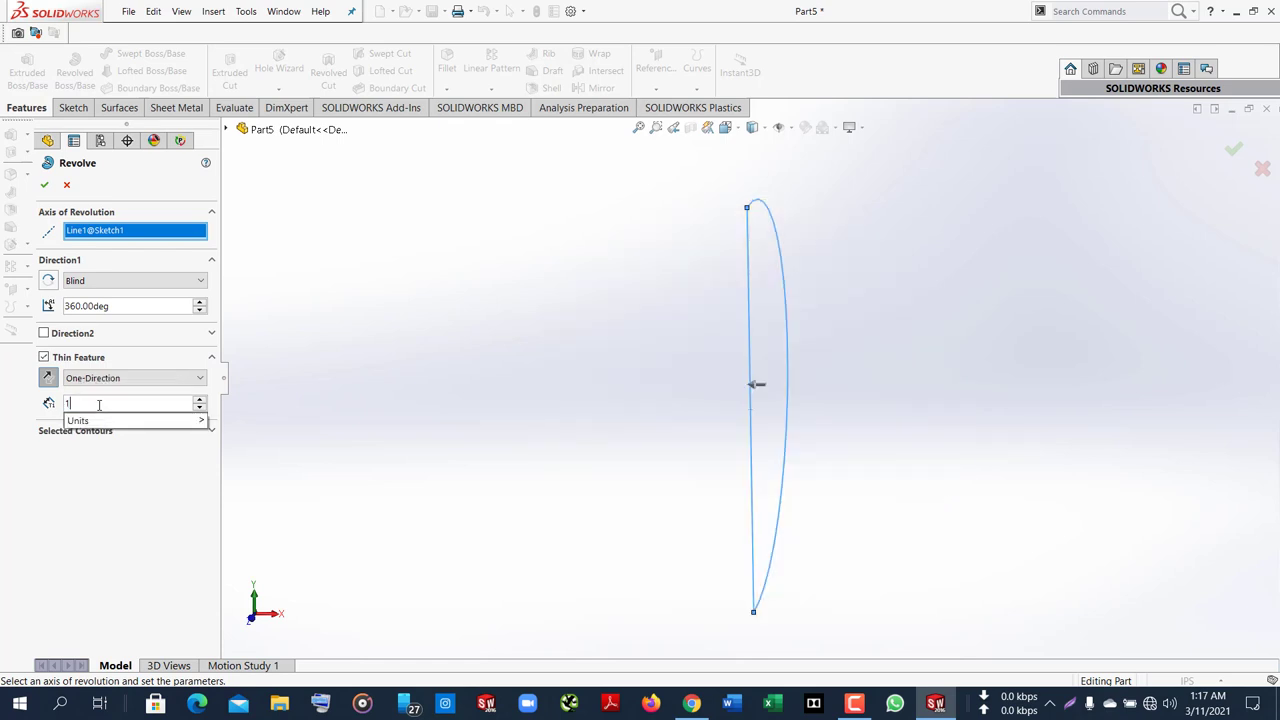
key(Return)
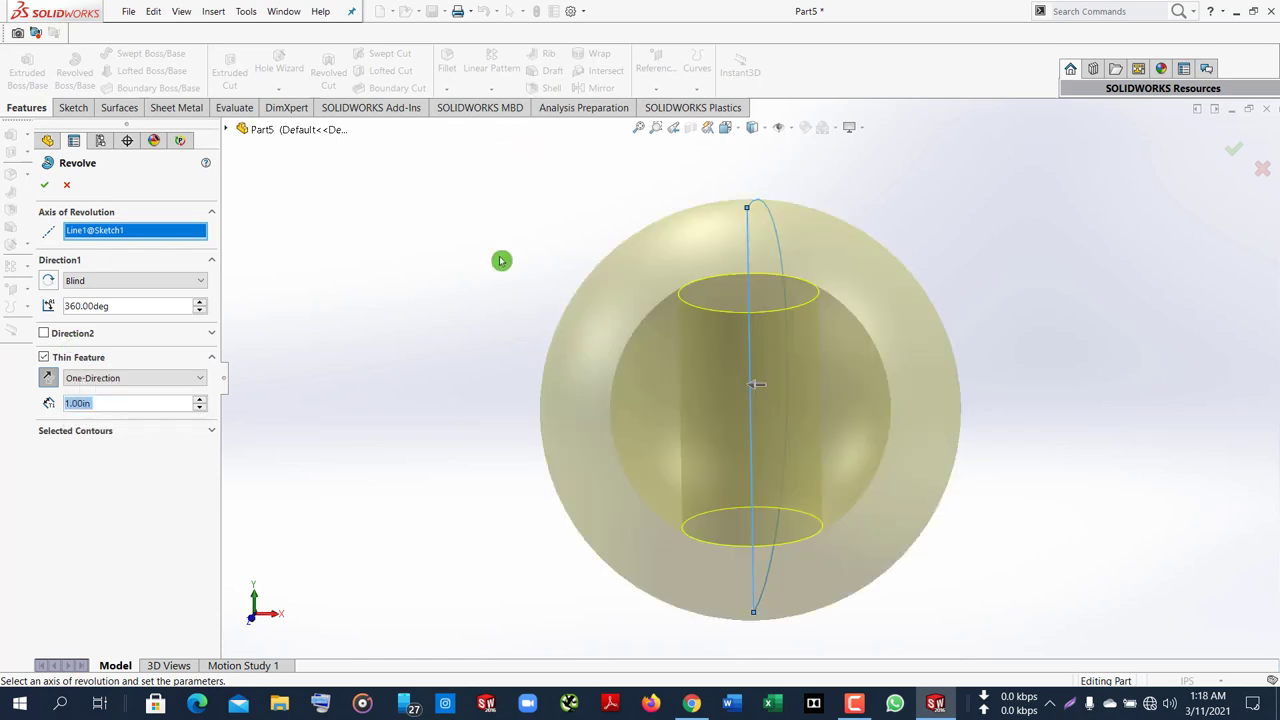
middle_drag(489, 283, 506, 283)
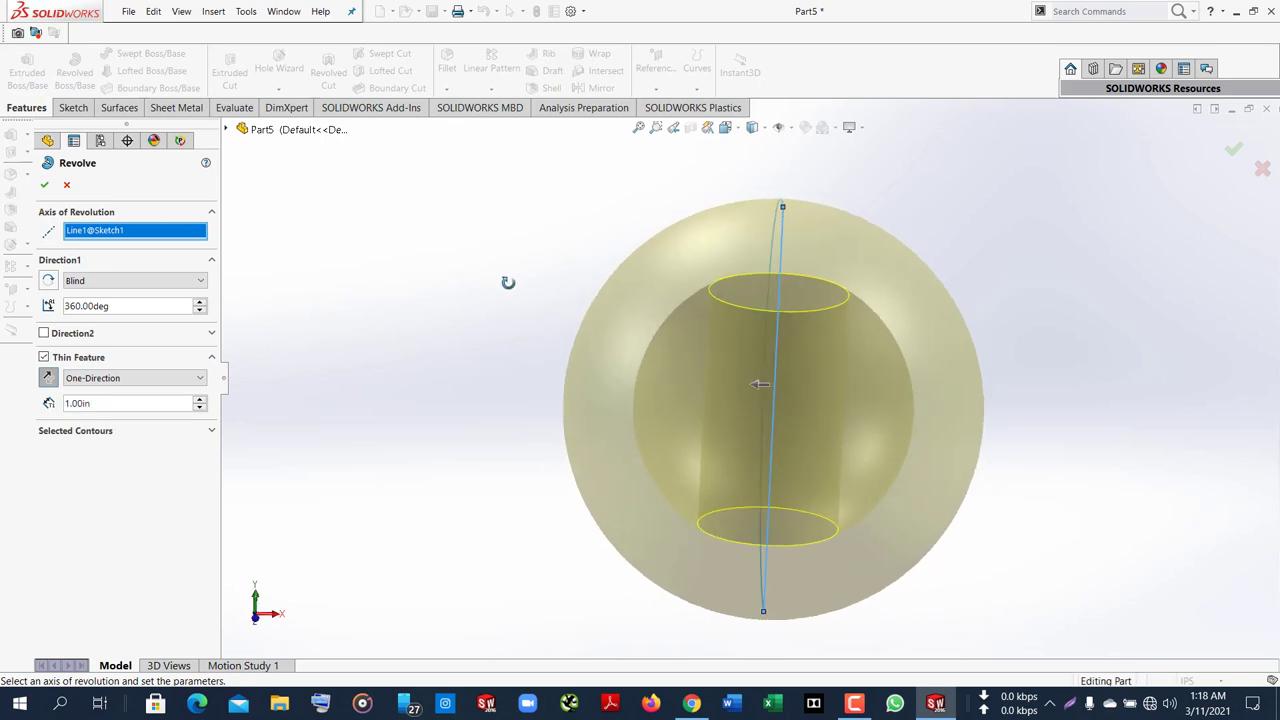
click(45, 190)
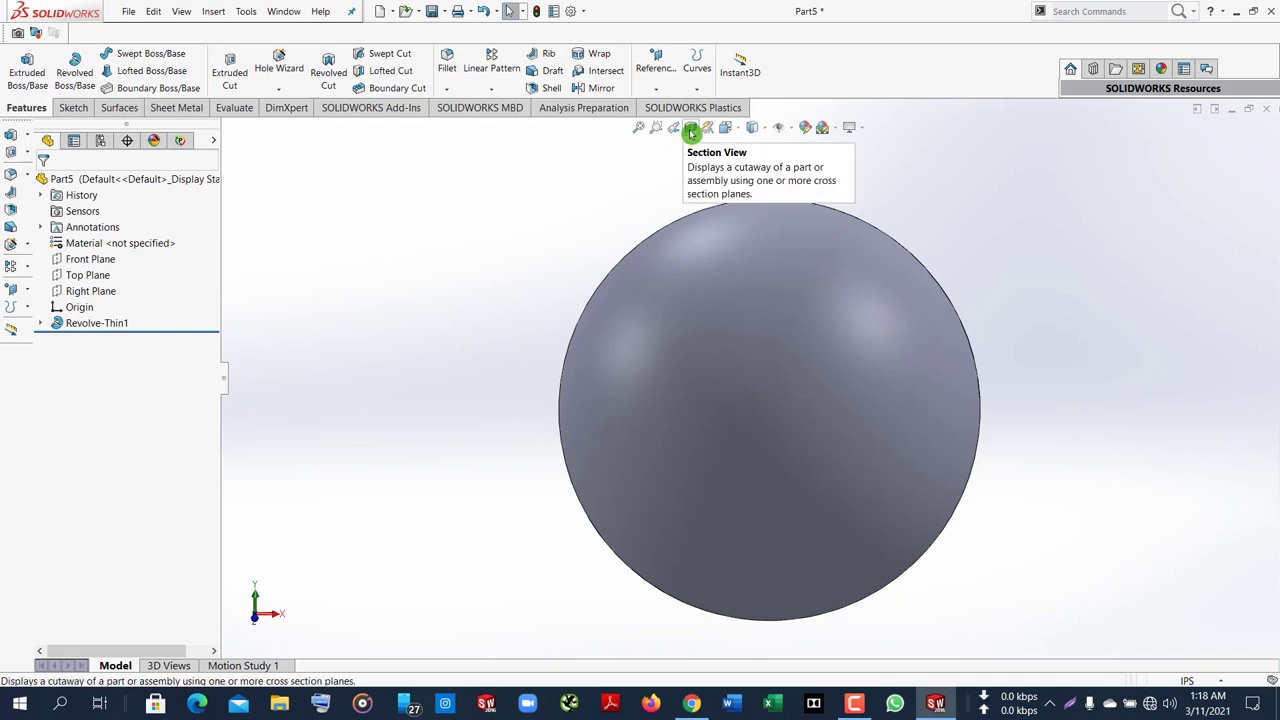
Inspect the hollow sphere in Section View, then close the section view
click(690, 131)
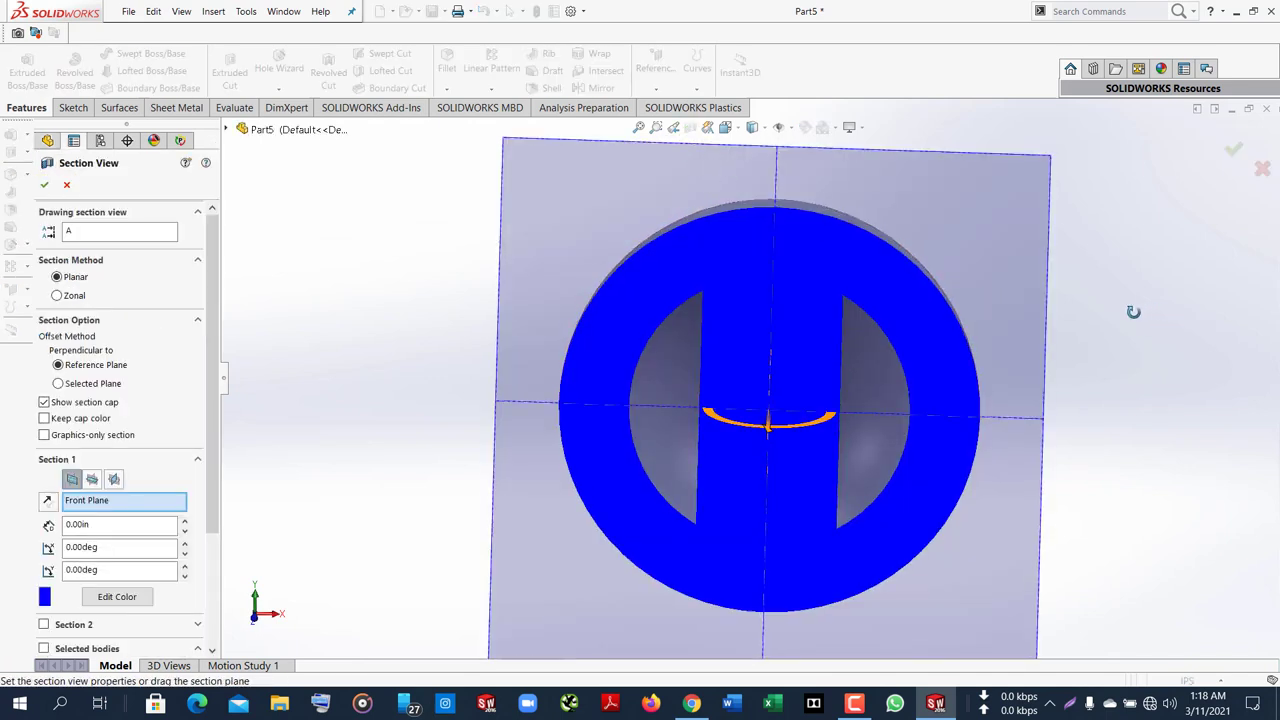
middle_drag(1133, 312, 1089, 306)
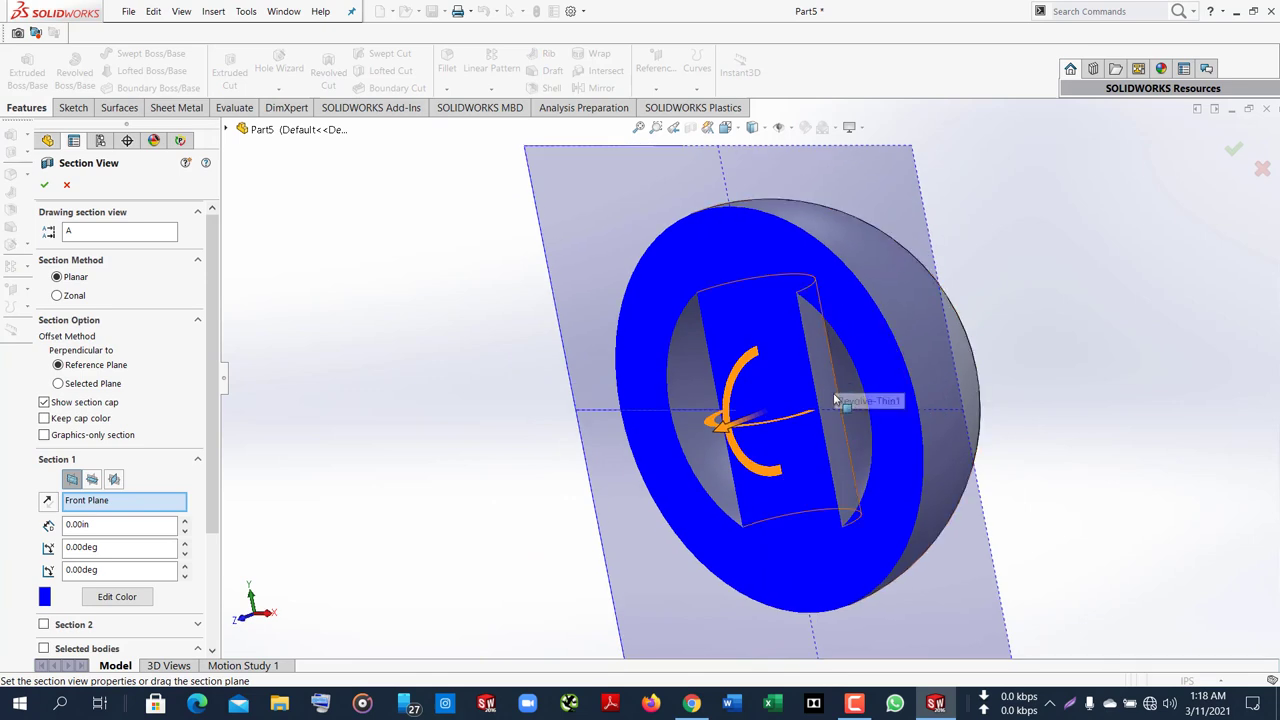
middle_drag(1039, 359, 1051, 340)
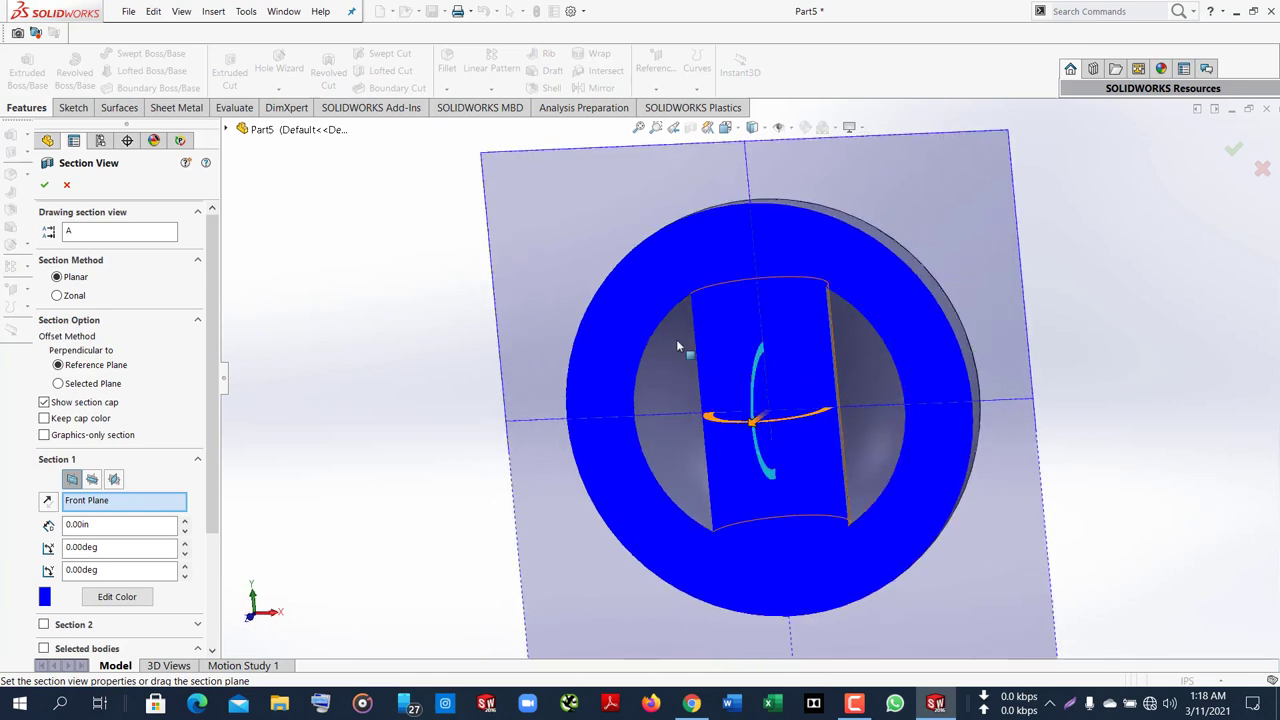
middle_drag(1116, 291, 1120, 306)
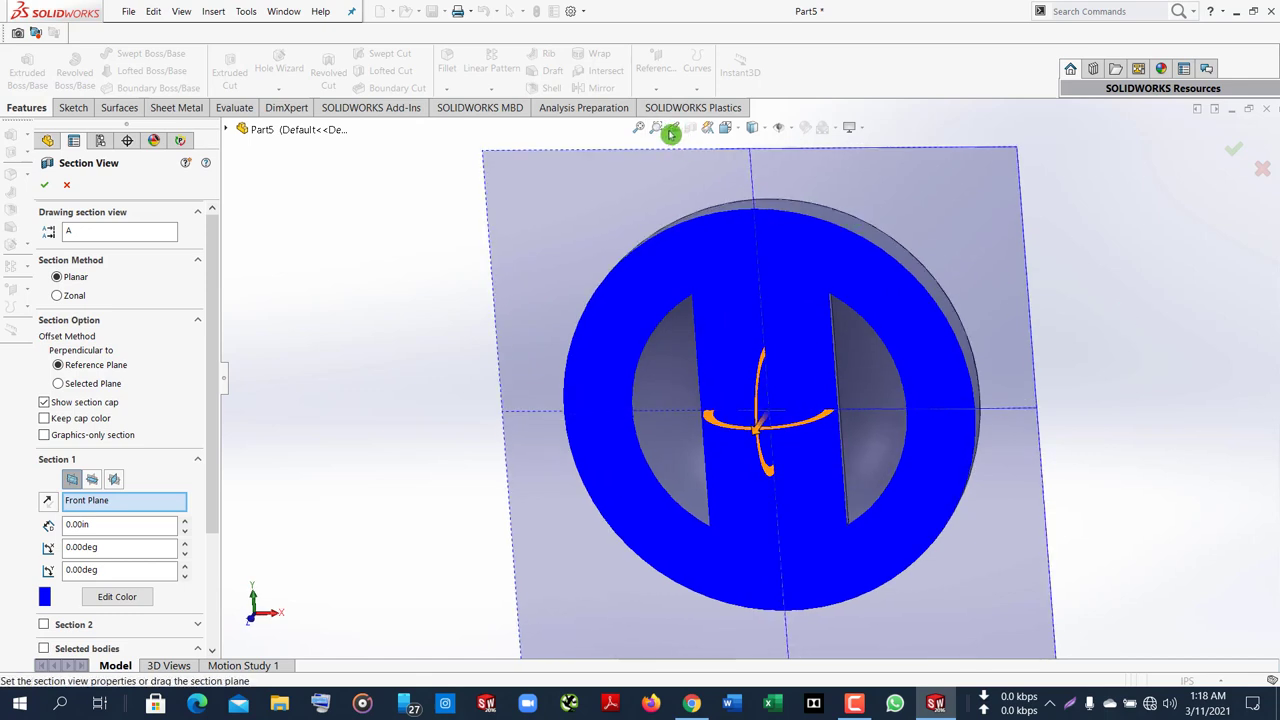
click(70, 187)
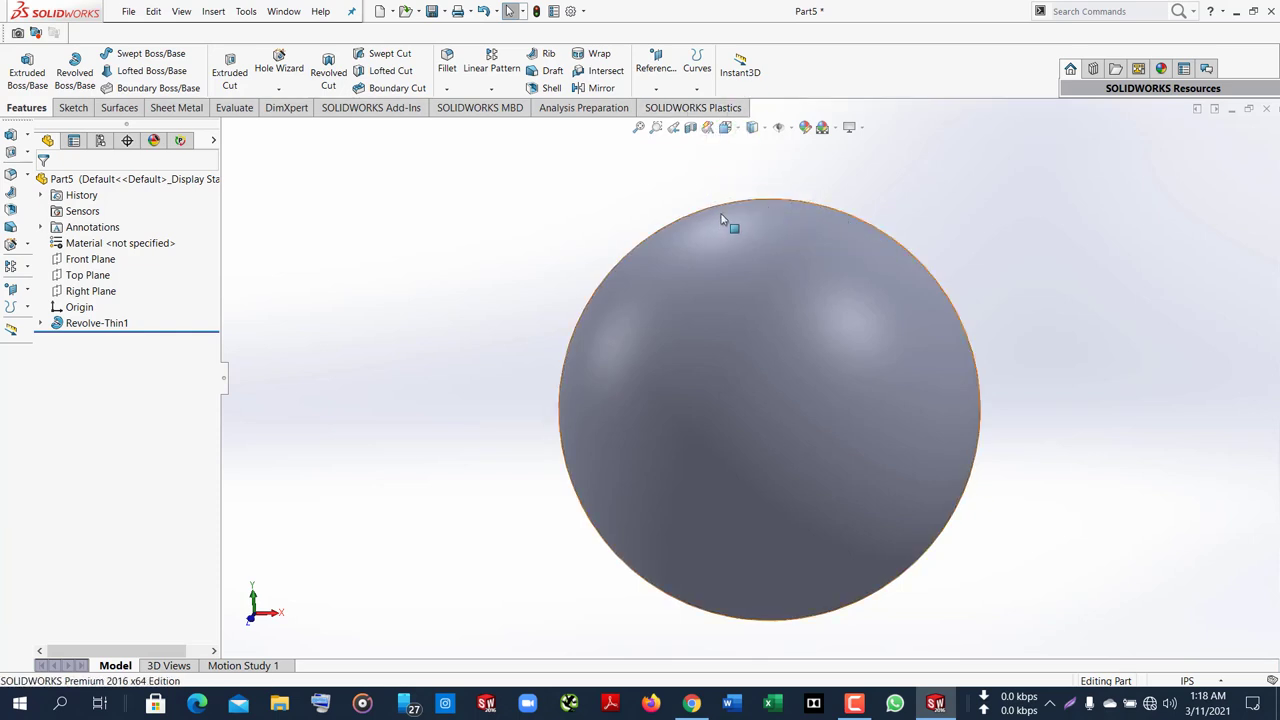
Orbit around the whole sphere and open the Display Style list
middle_drag(923, 245, 822, 282)
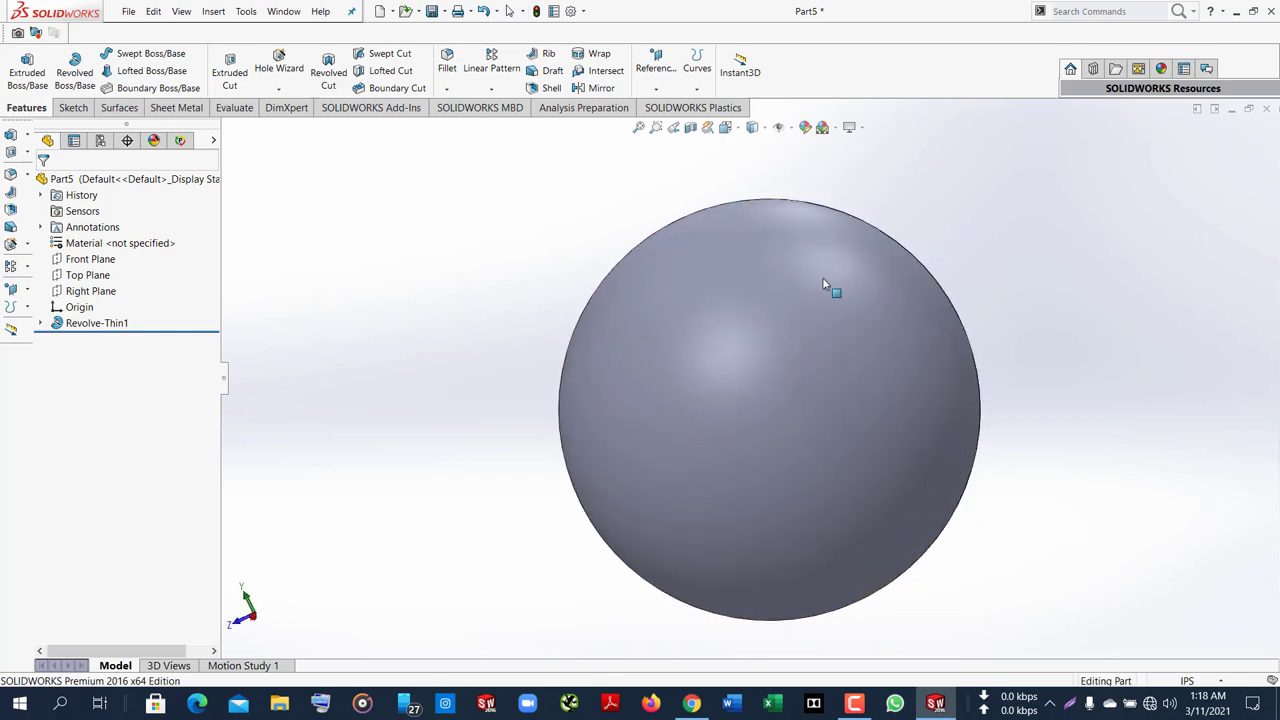
mouse_move(905, 290)
middle_down()
mouse_move(905, 231)
mouse_move(893, 229)
mouse_move(766, 286)
middle_up()
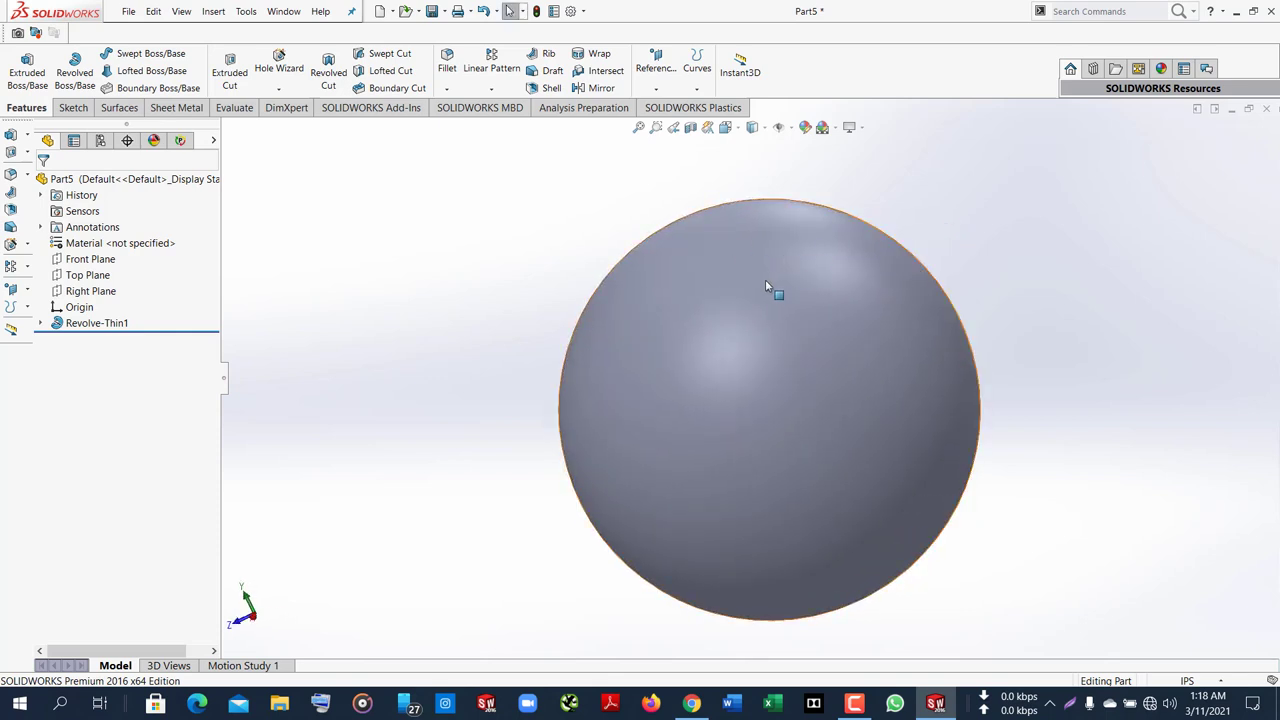
middle_drag(924, 244, 924, 244)
mouse_move(1000, 284)
middle_down()
mouse_move(914, 286)
mouse_move(920, 266)
mouse_move(1037, 251)
mouse_move(1074, 225)
middle_up()
mouse_move(1058, 288)
middle_down()
mouse_move(1000, 280)
mouse_move(1023, 269)
middle_up()
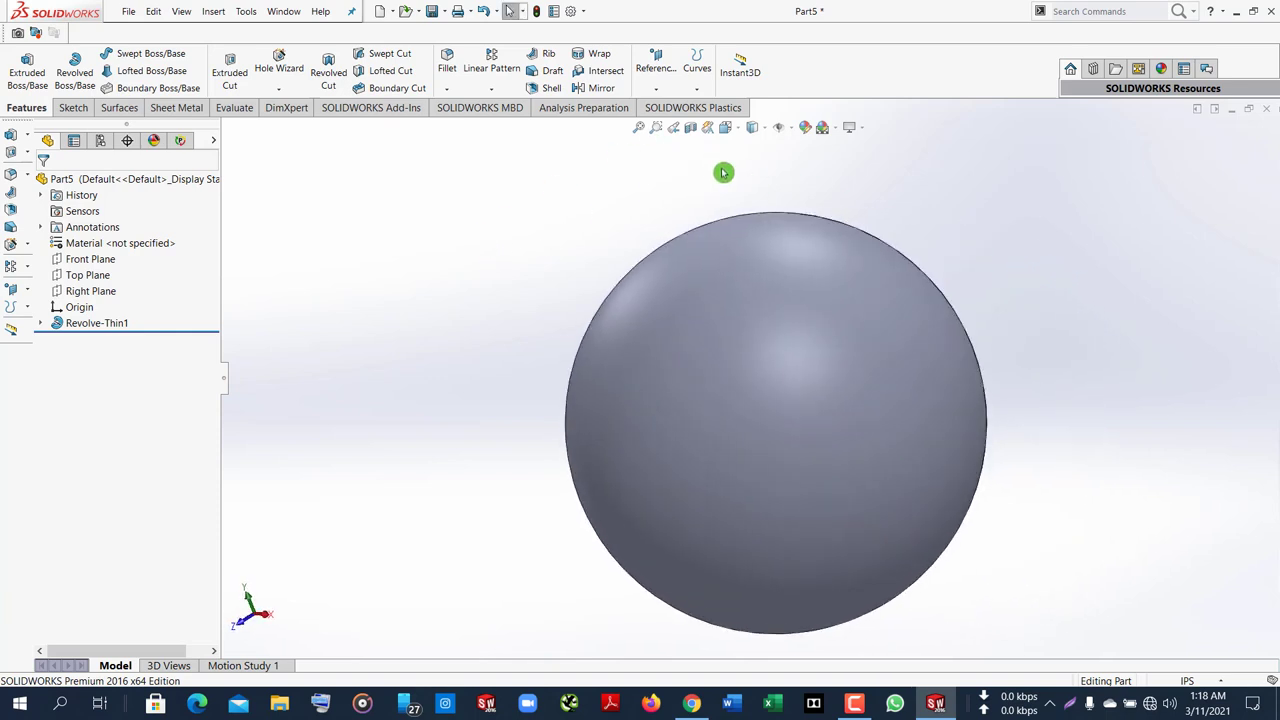
click(767, 131)
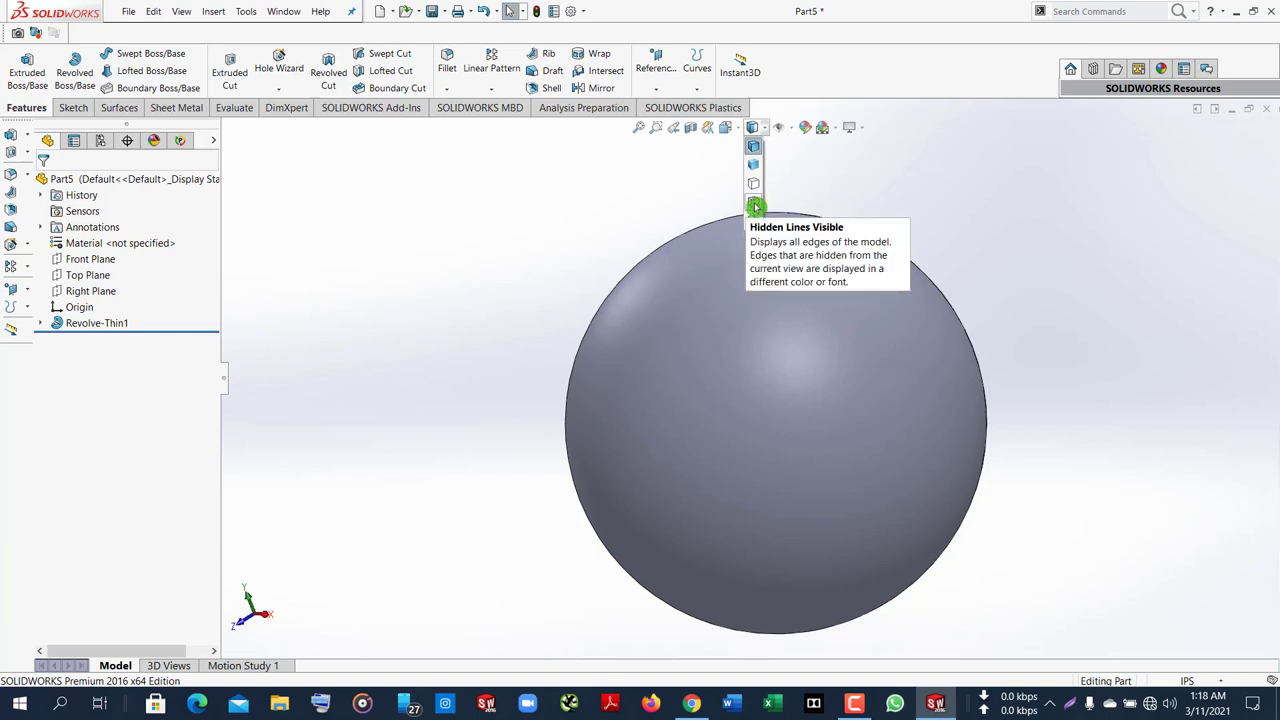
Show hidden lines dashed, view Normal To the Right Plane, and start Sketch2 on it
click(756, 207)
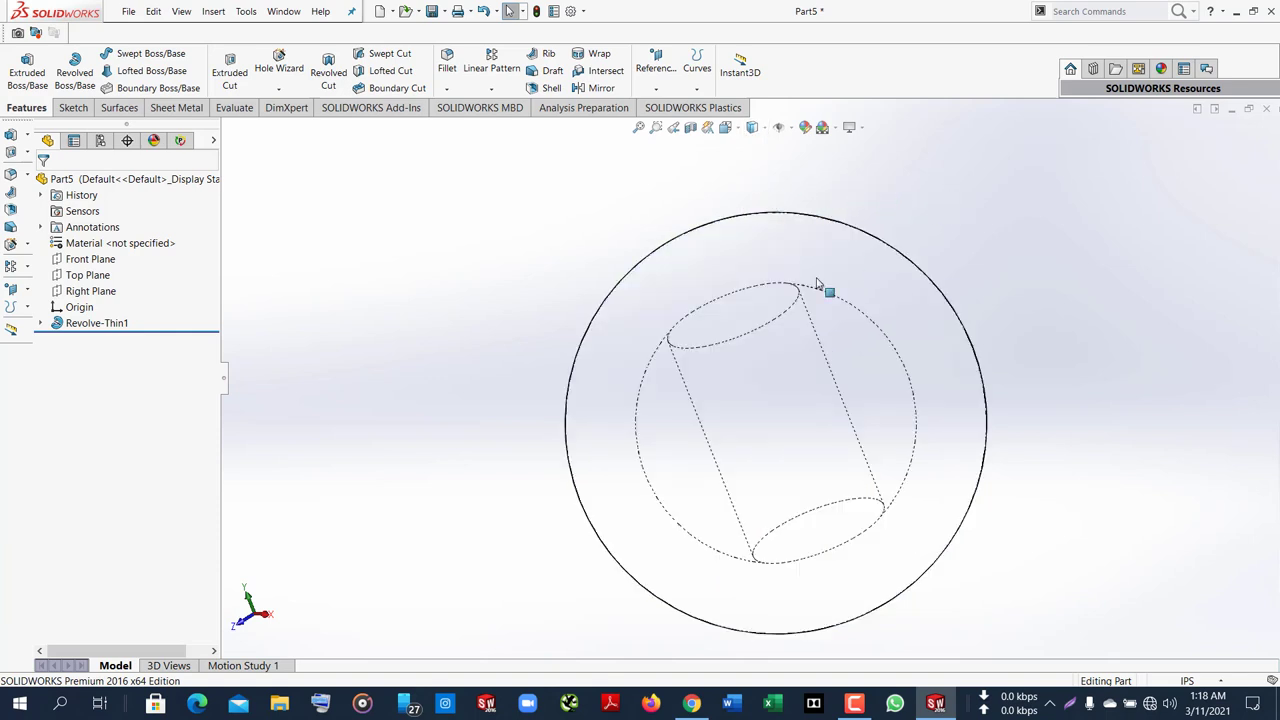
click(170, 305)
right_click(100, 293)
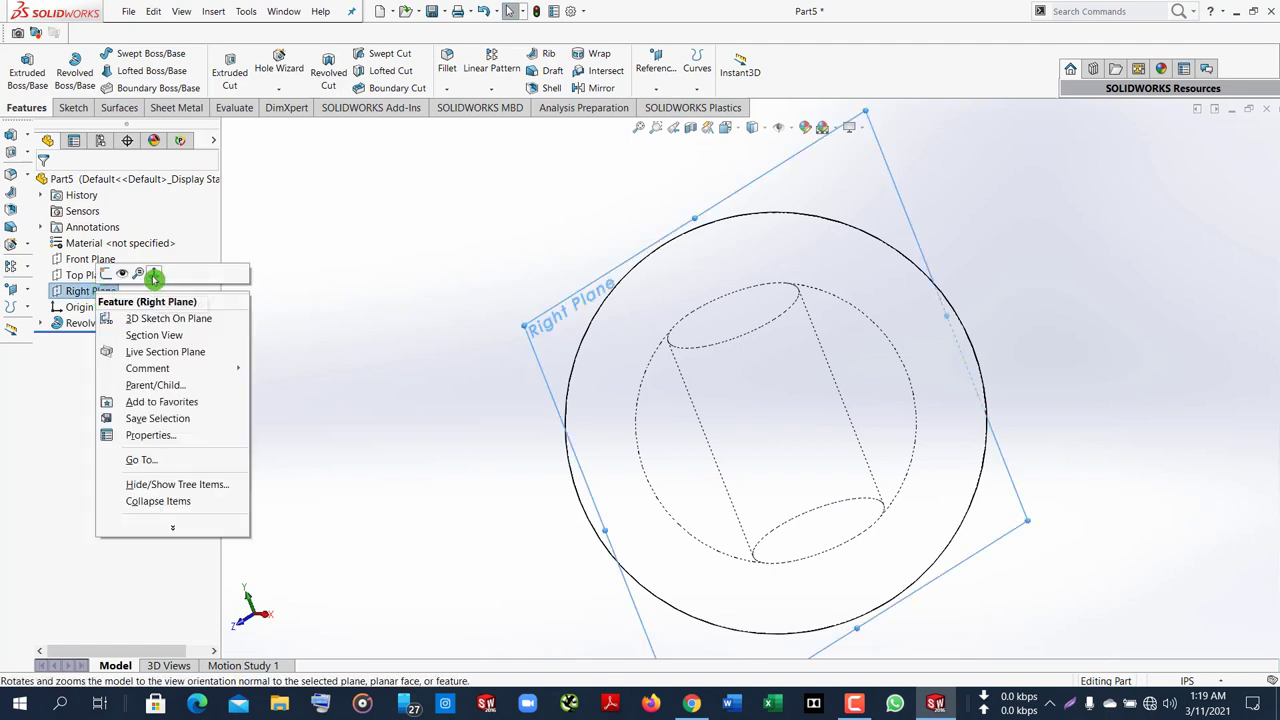
click(157, 274)
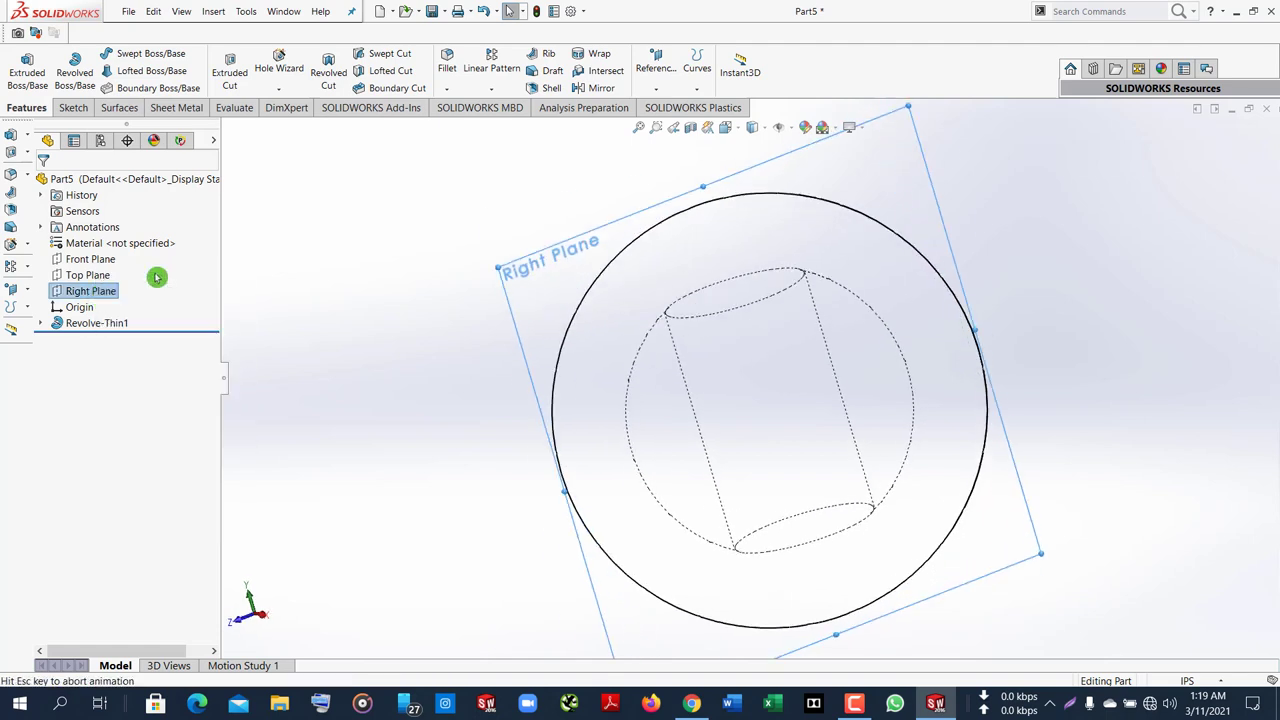
right_click(85, 291)
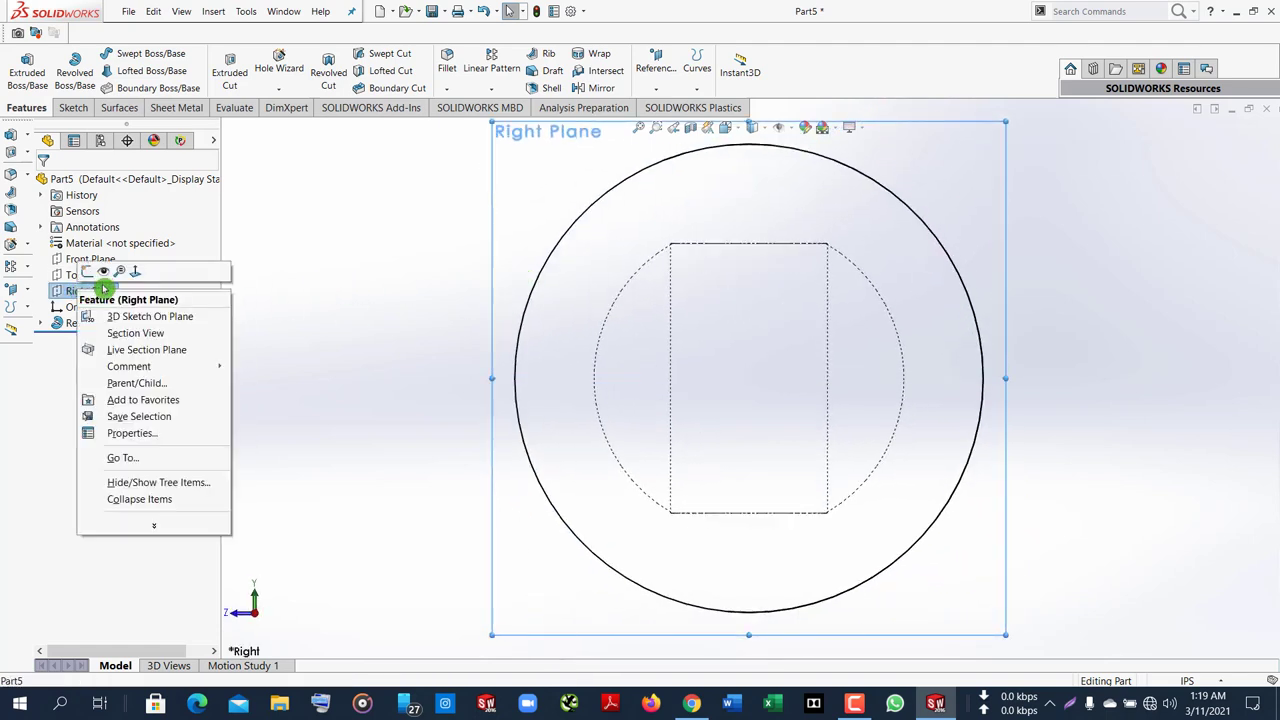
click(94, 278)
Draw a horizontal line across the top of the sphere's outer circle
click(125, 53)
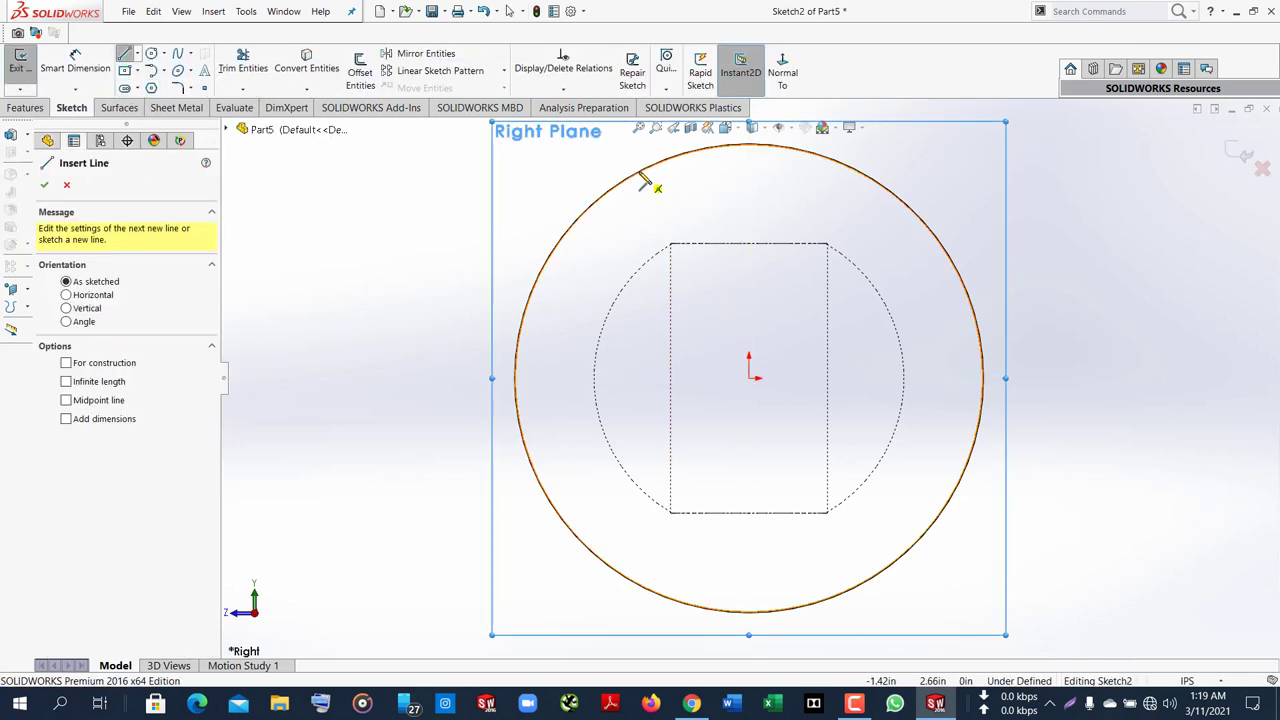
click(613, 187)
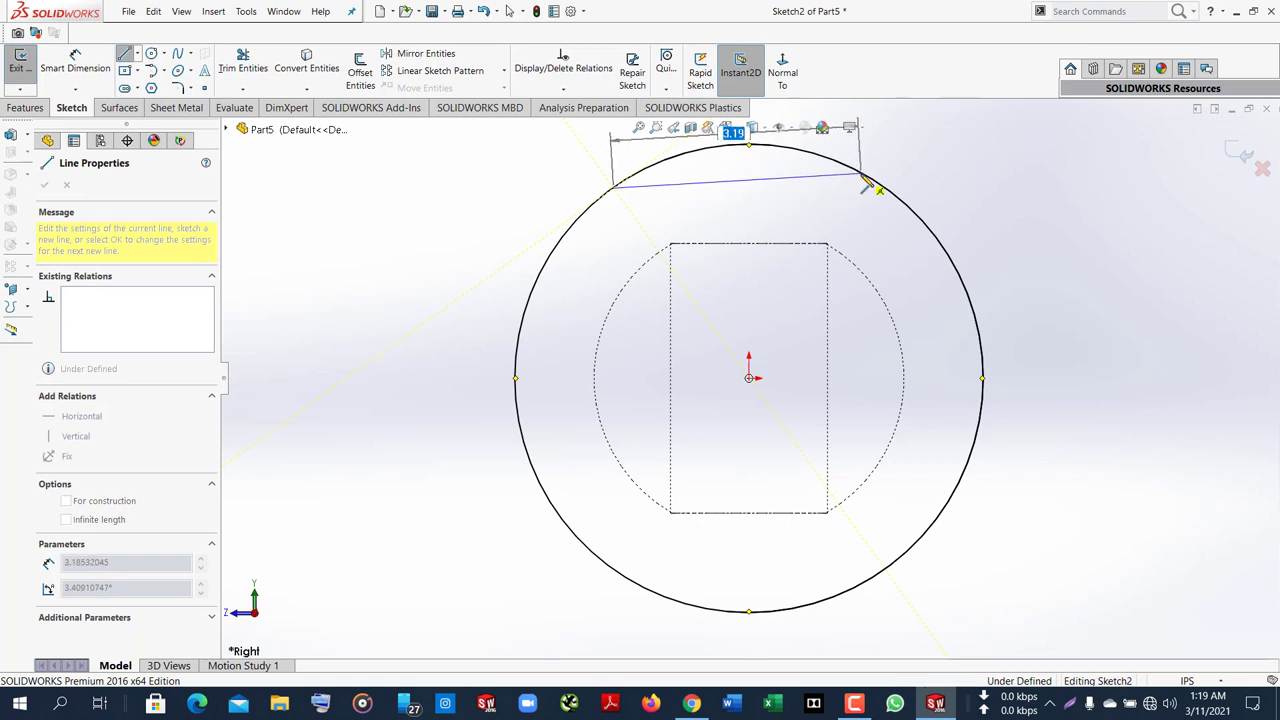
click(867, 179)
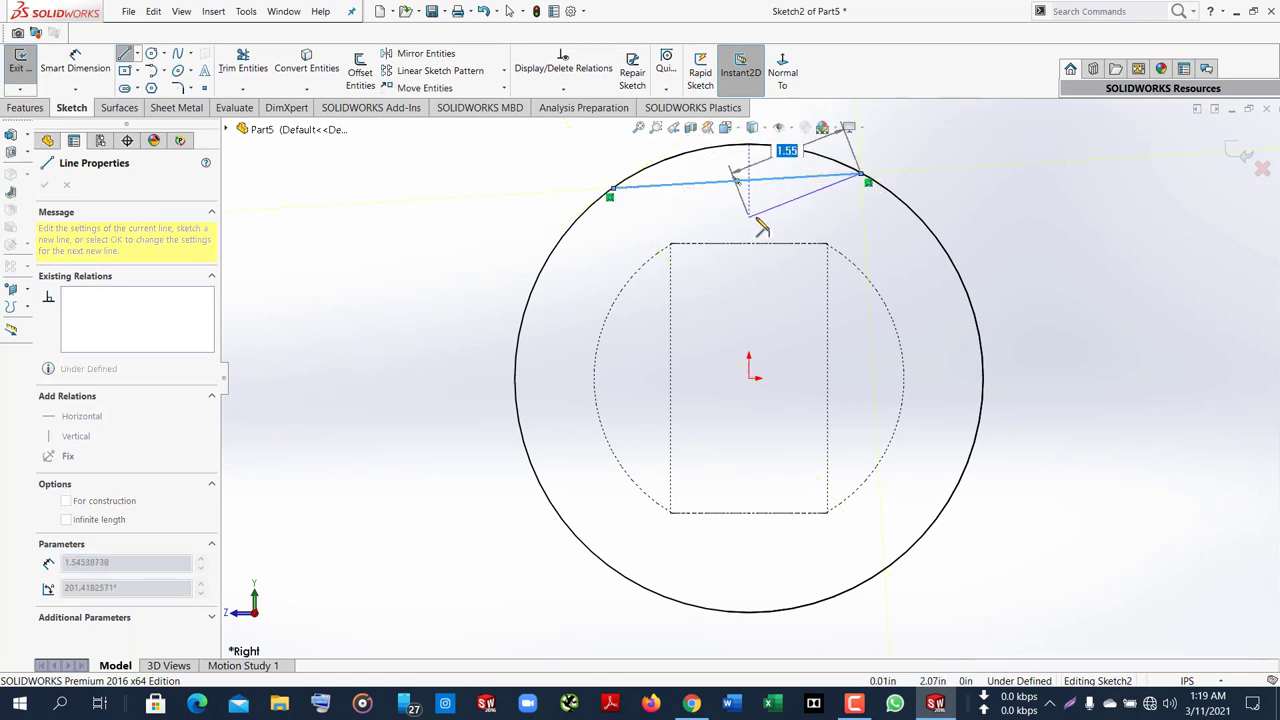
key(Escape)
click(745, 185)
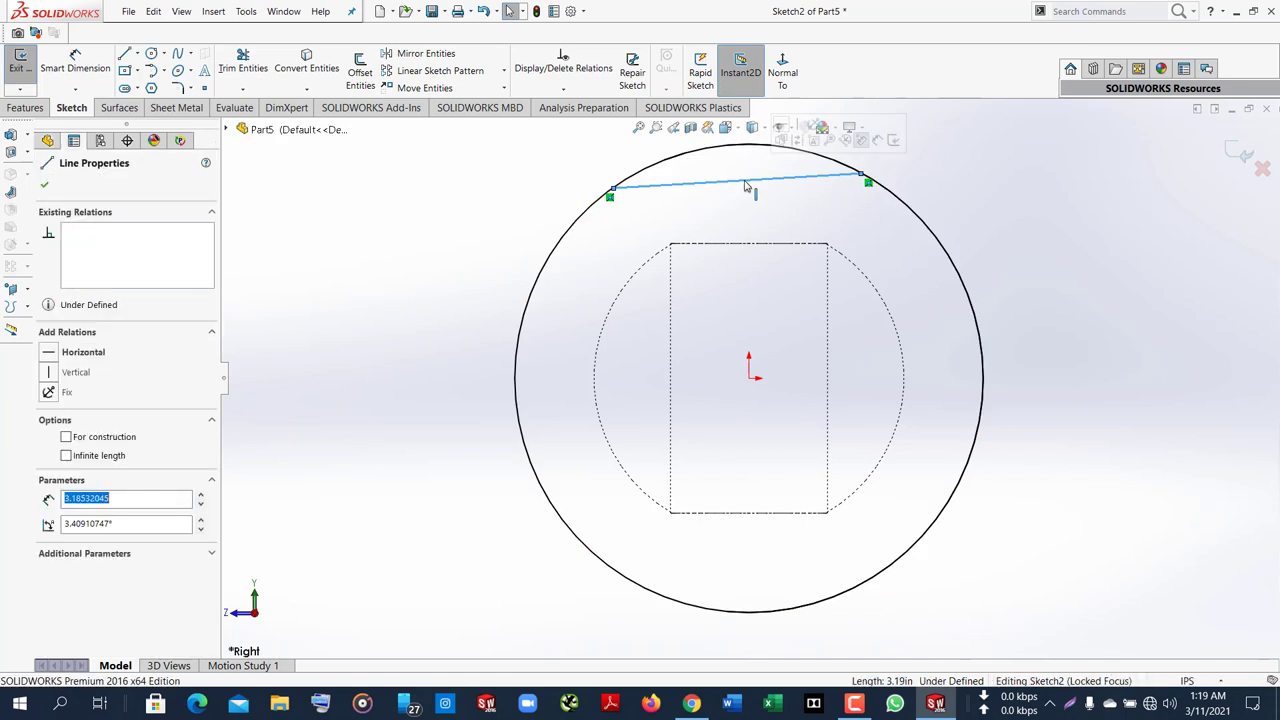
click(75, 354)
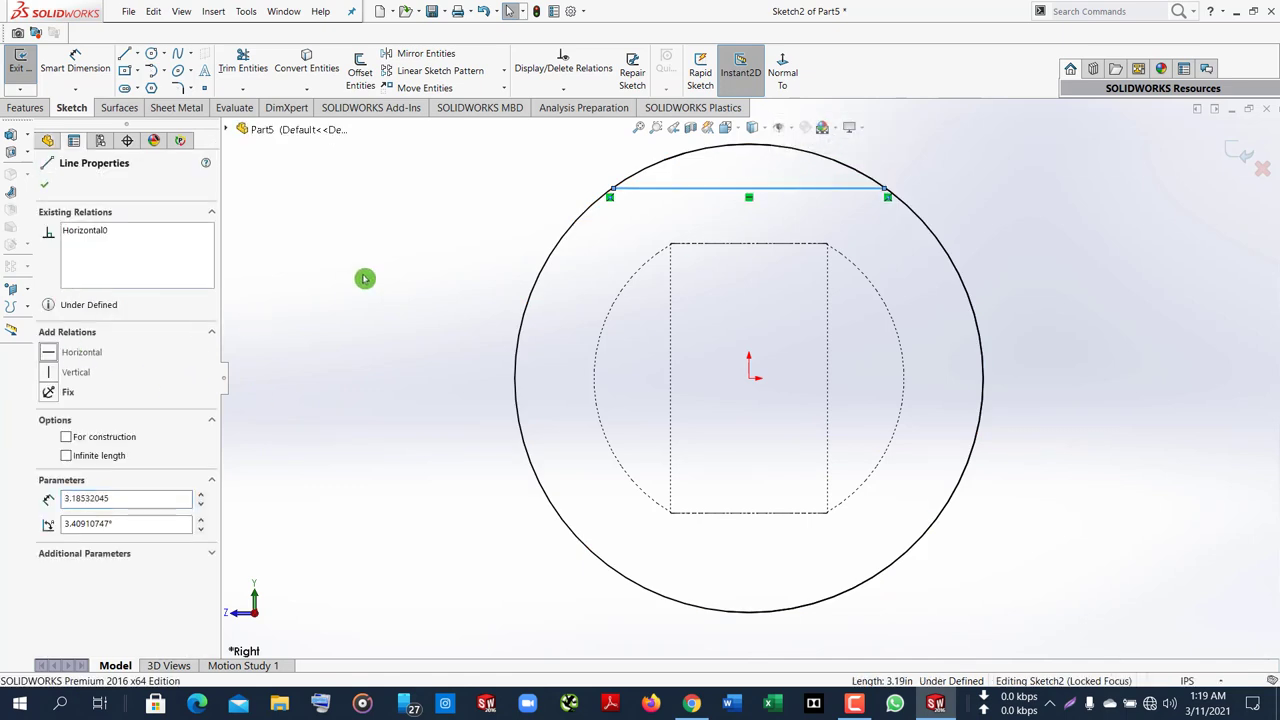
click(41, 187)
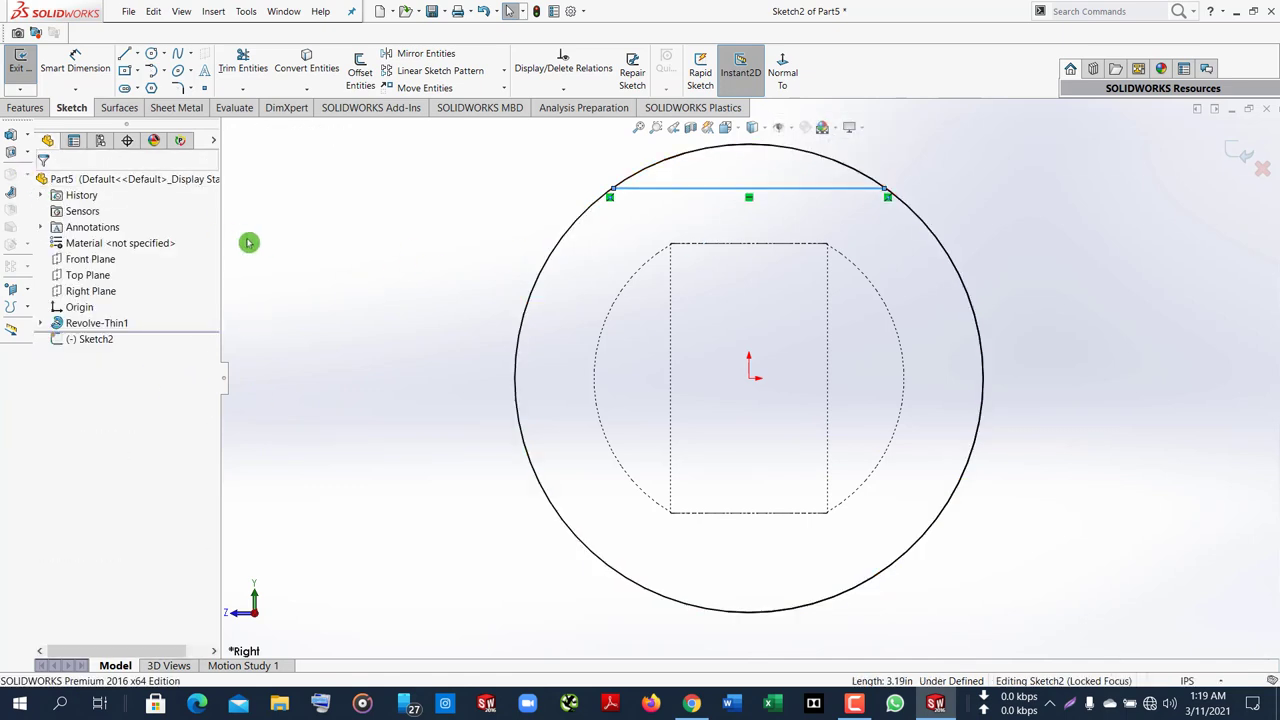
Dimension the top line to 4 in, then change it to 3.00 in
right_drag(338, 289, 350, 230)
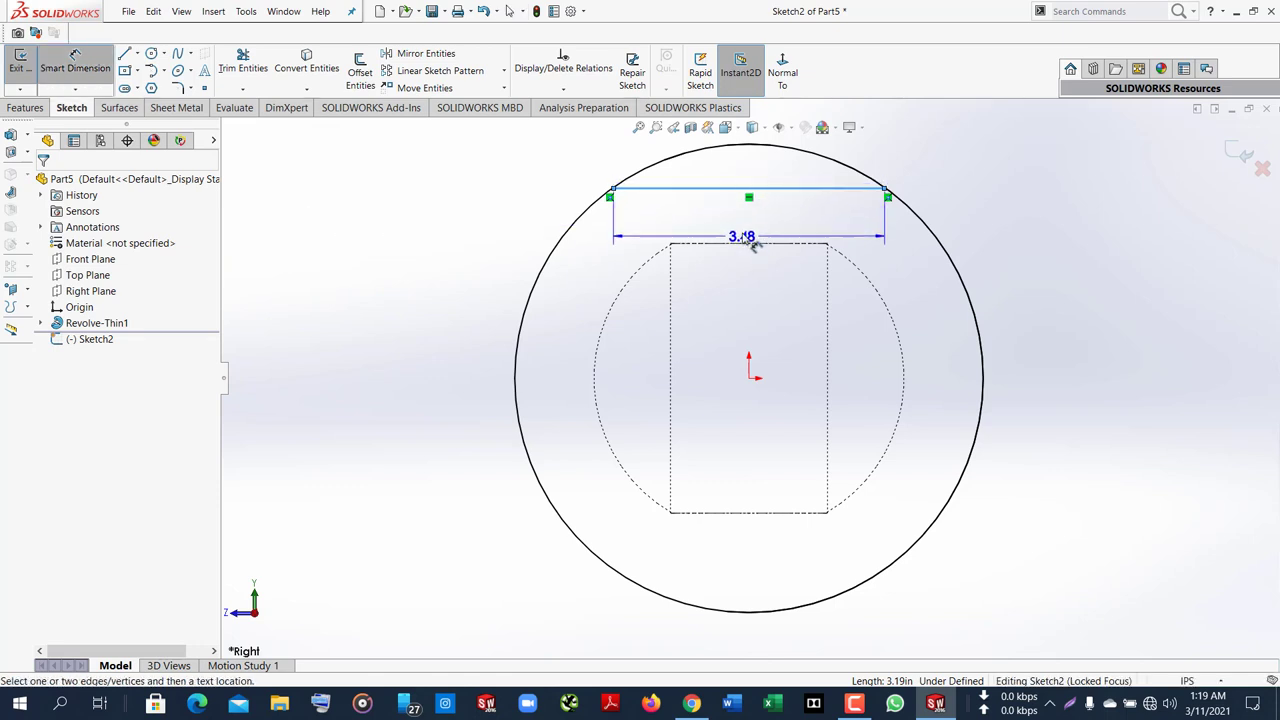
click(746, 234)
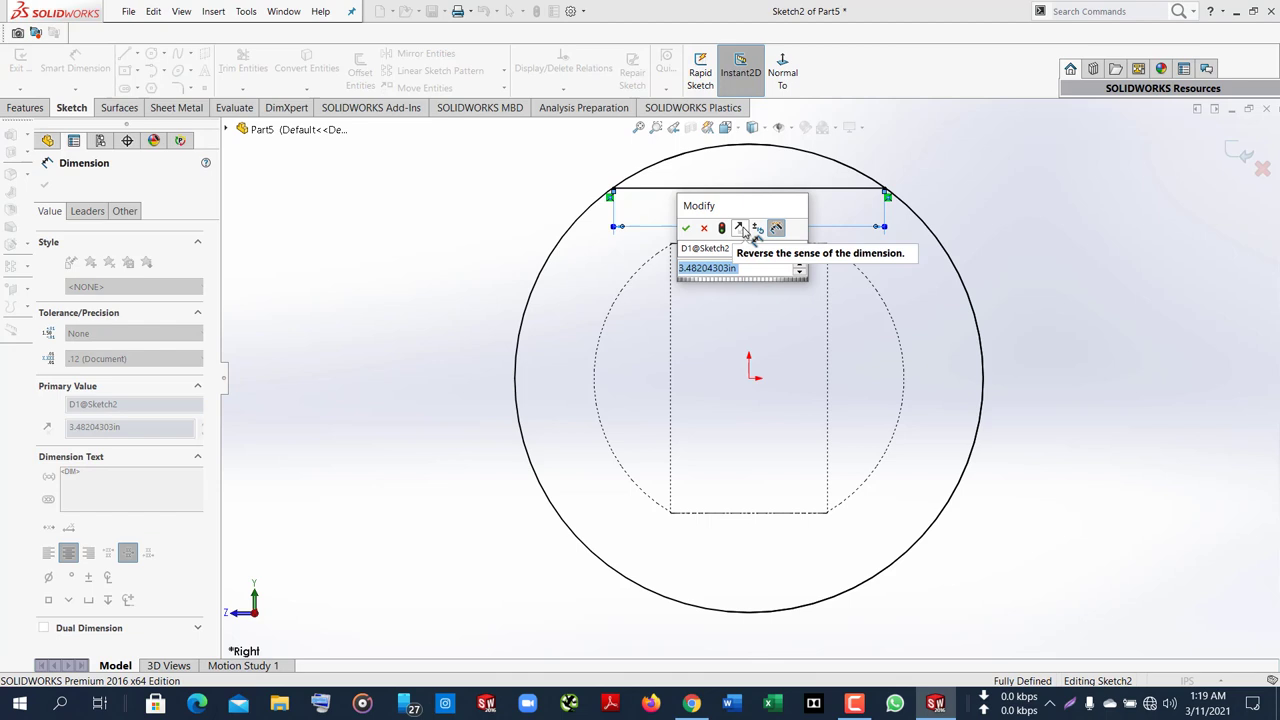
text(4)
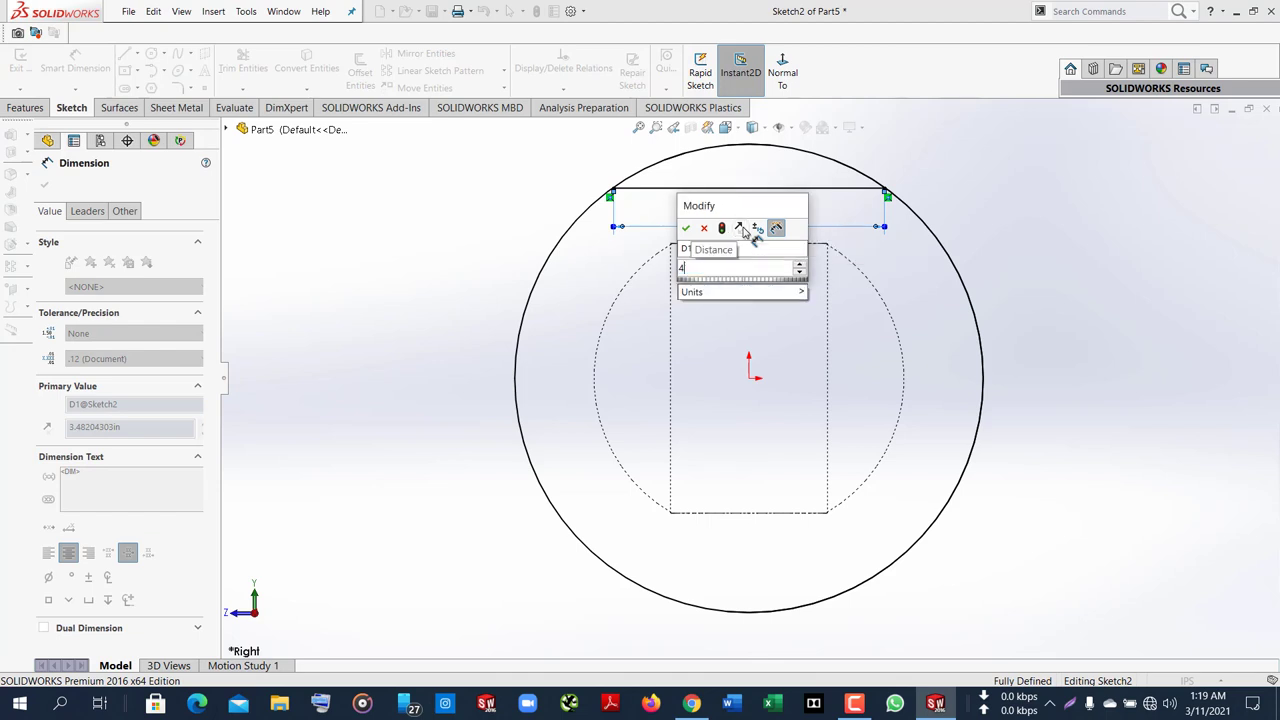
key(Return)
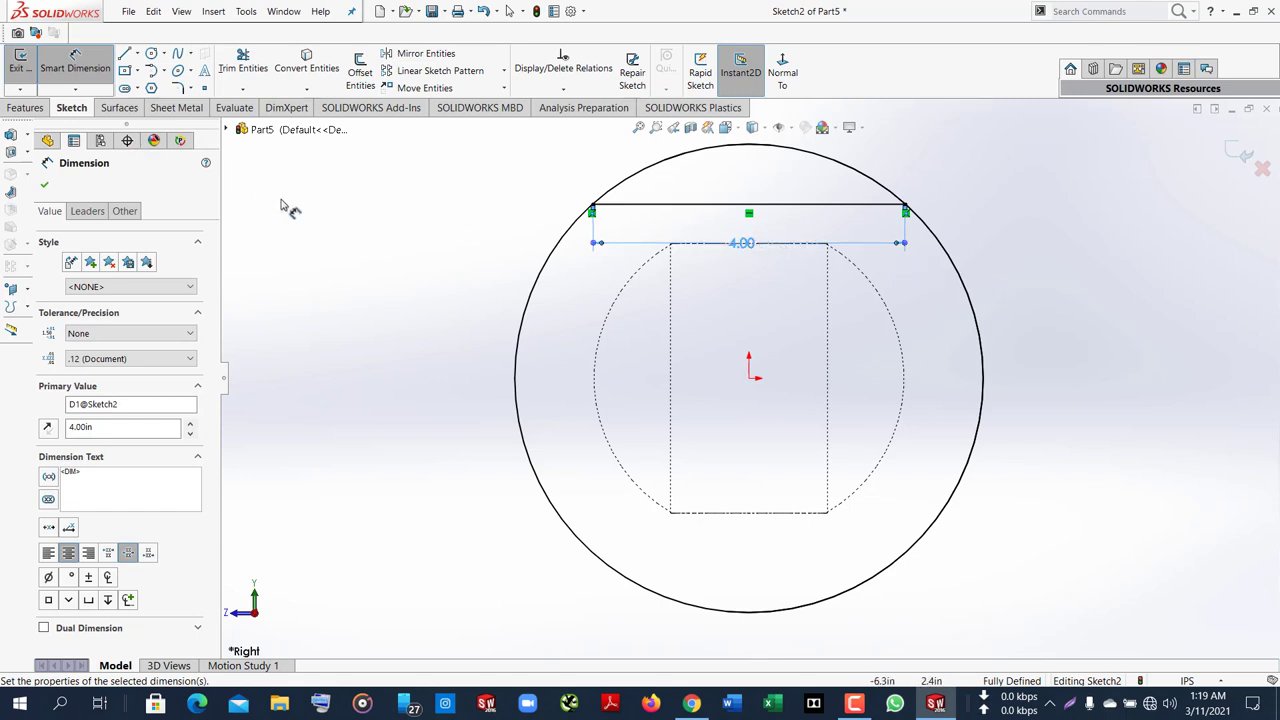
double_click(746, 248)
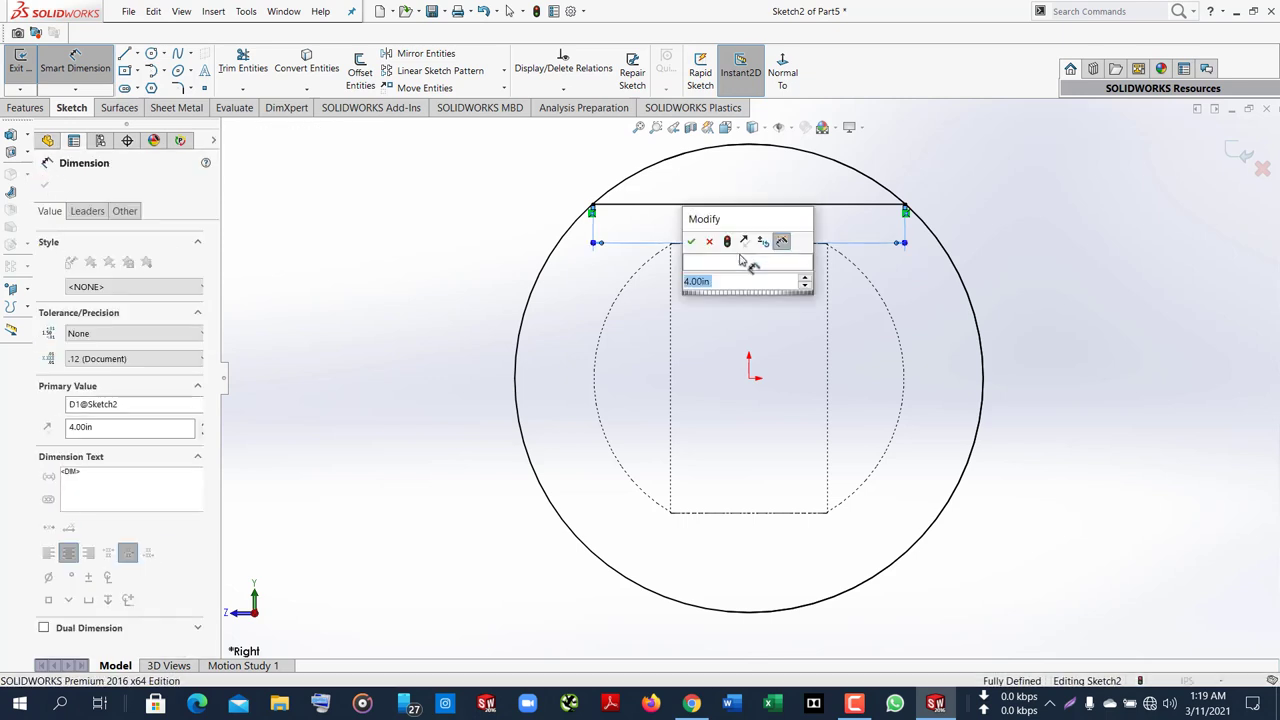
text(3)
key(Return)
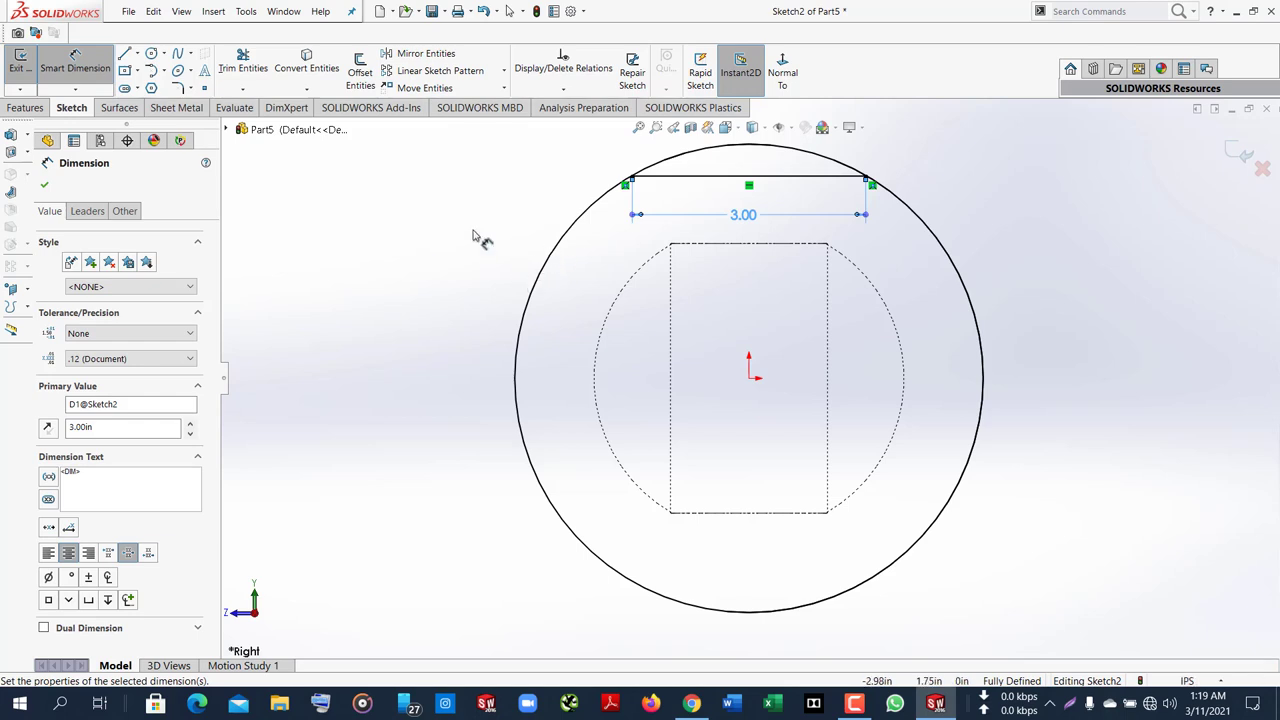
click(44, 185)
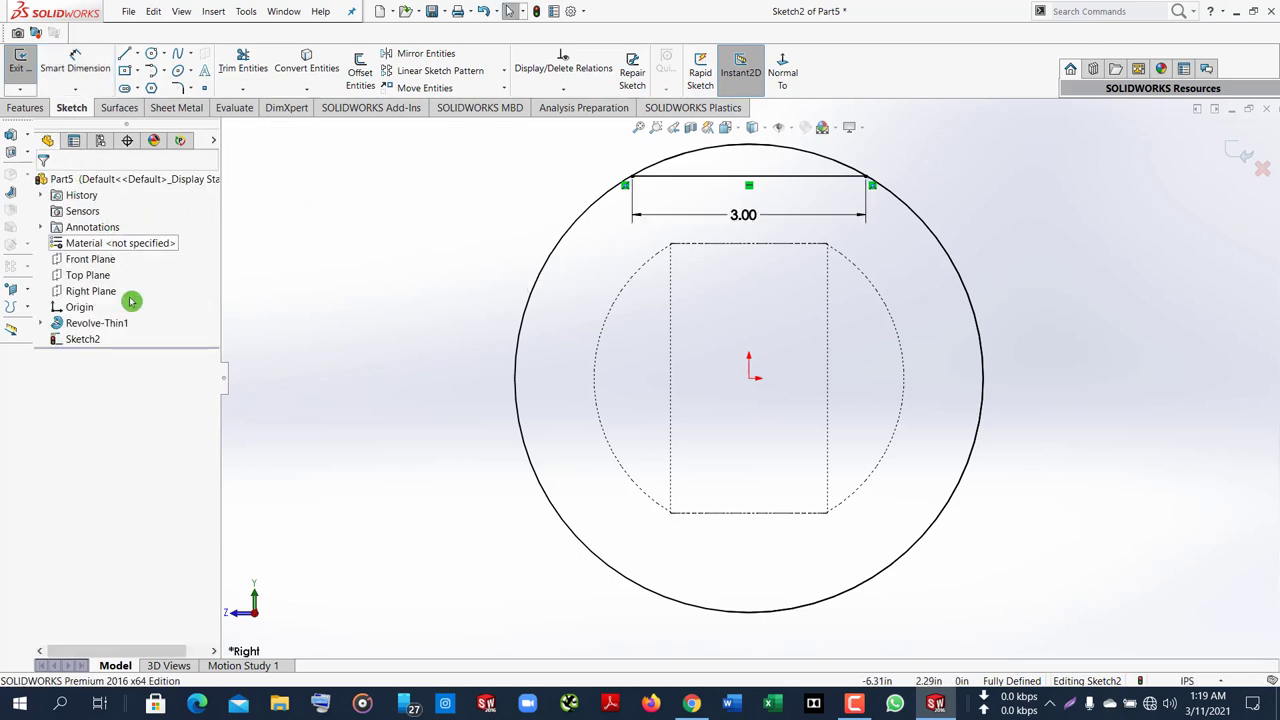
Exit Sketch2 and start Sketch3 on the Front Plane, viewed Normal To
click(1238, 160)
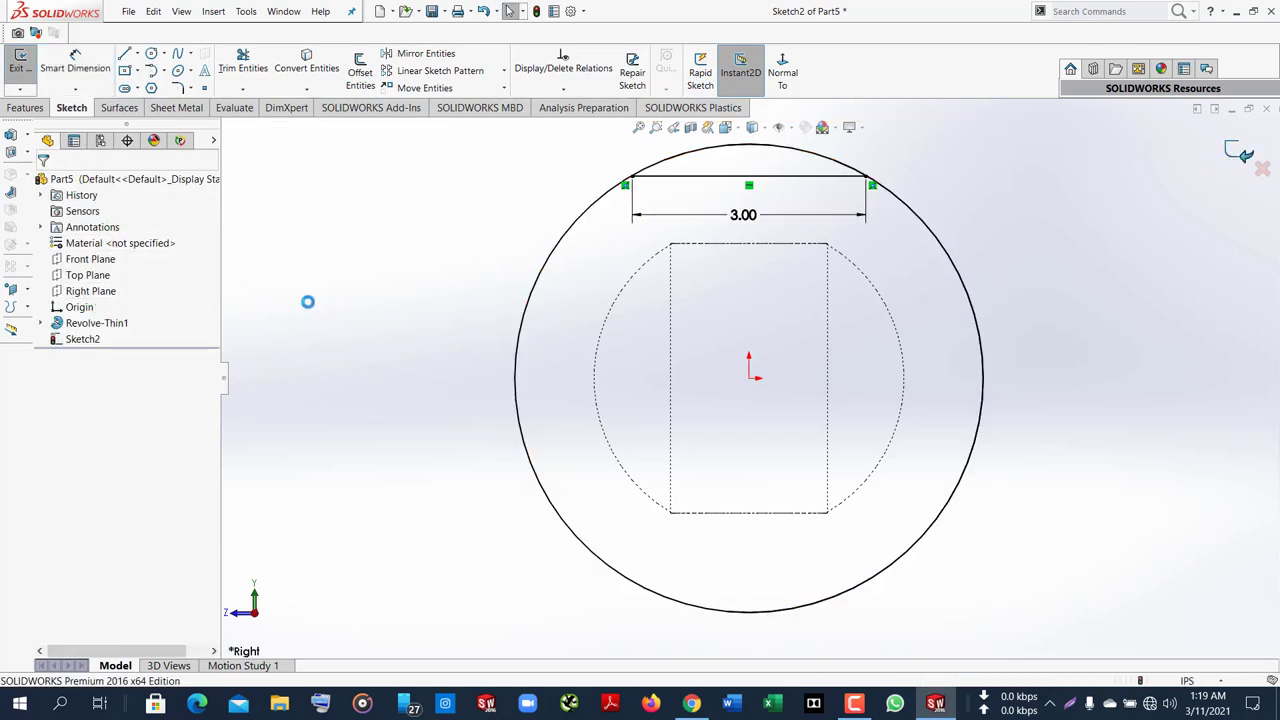
right_click(90, 259)
click(97, 245)
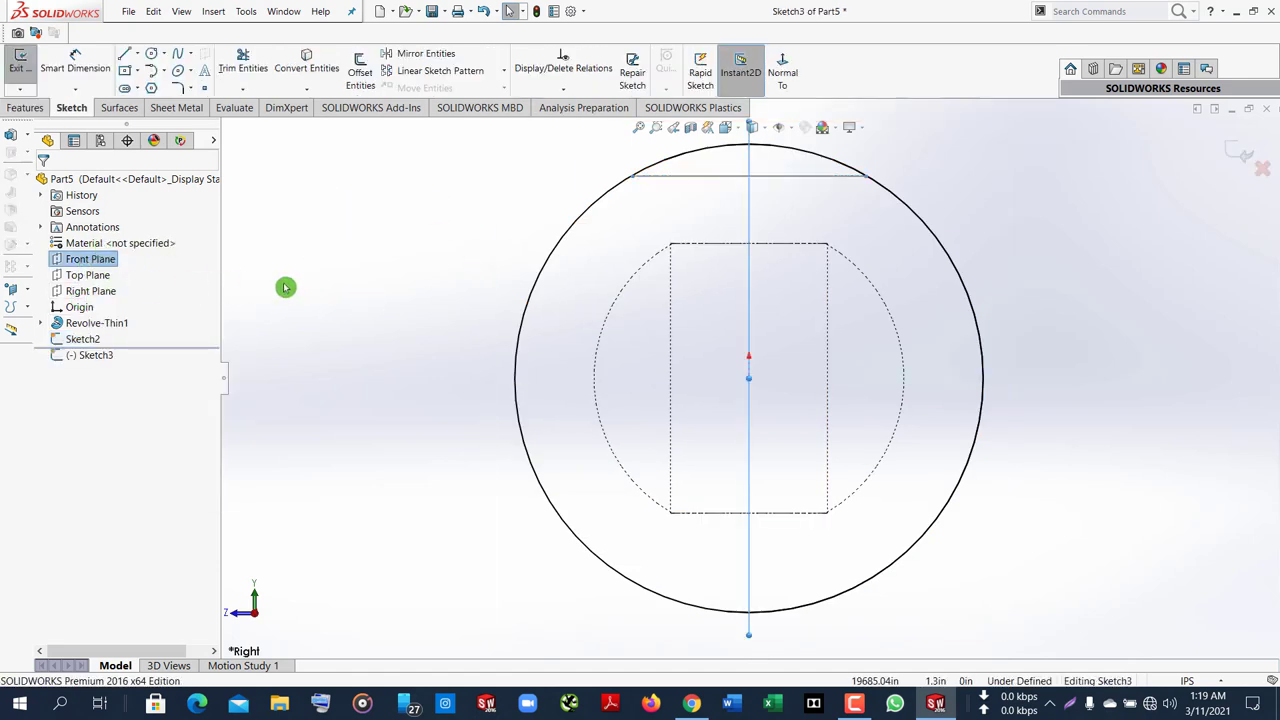
click(782, 78)
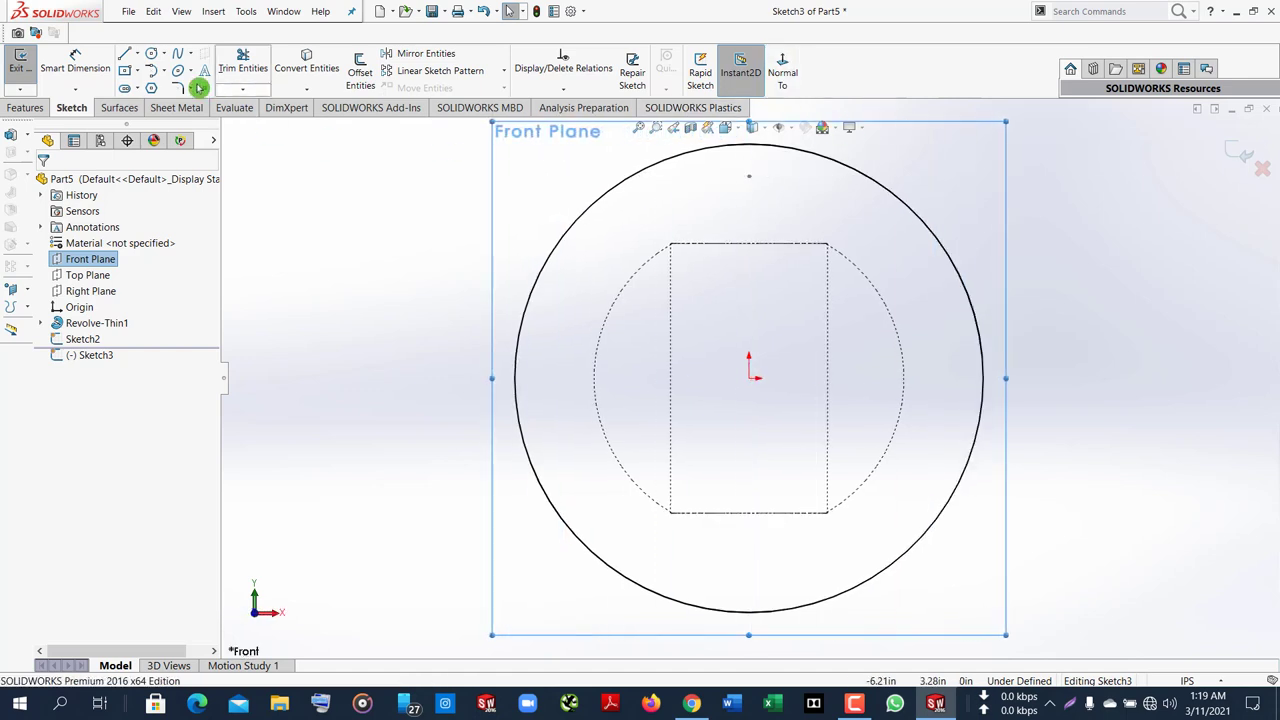
Draw a horizontal line across the bottom of the sphere's outer circle
click(670, 600)
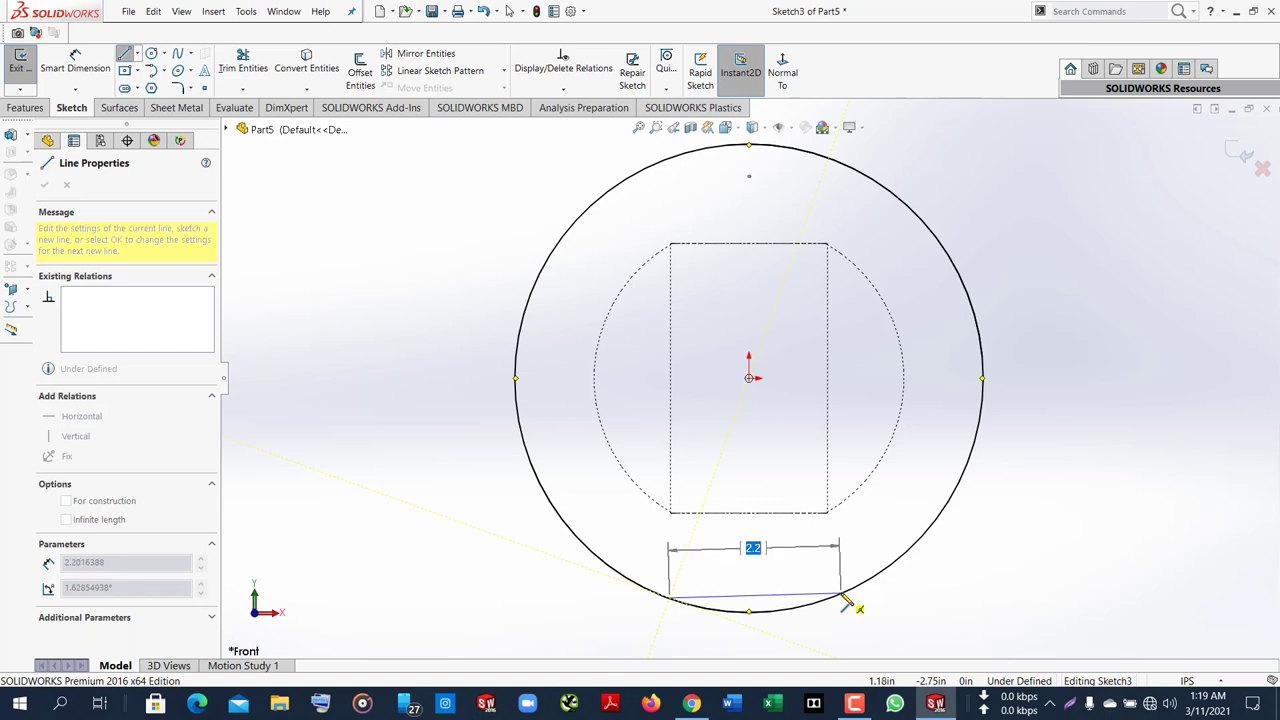
click(842, 596)
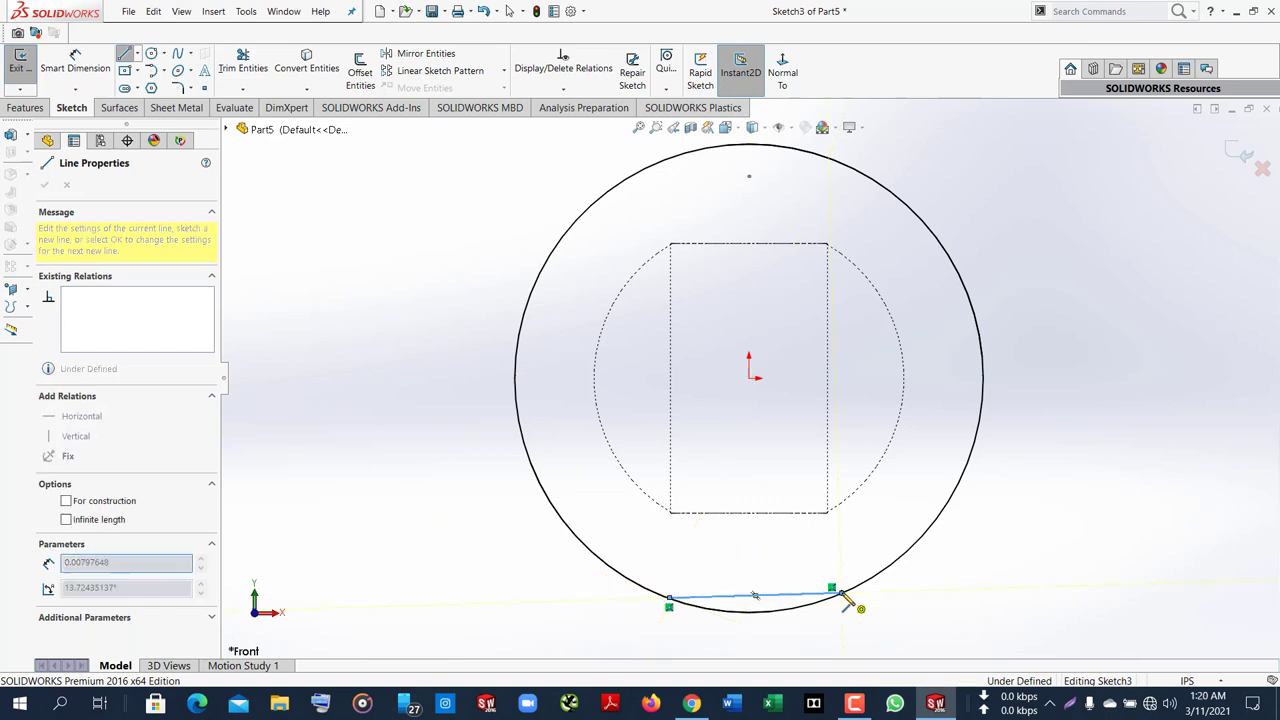
key(Escape)
click(727, 598)
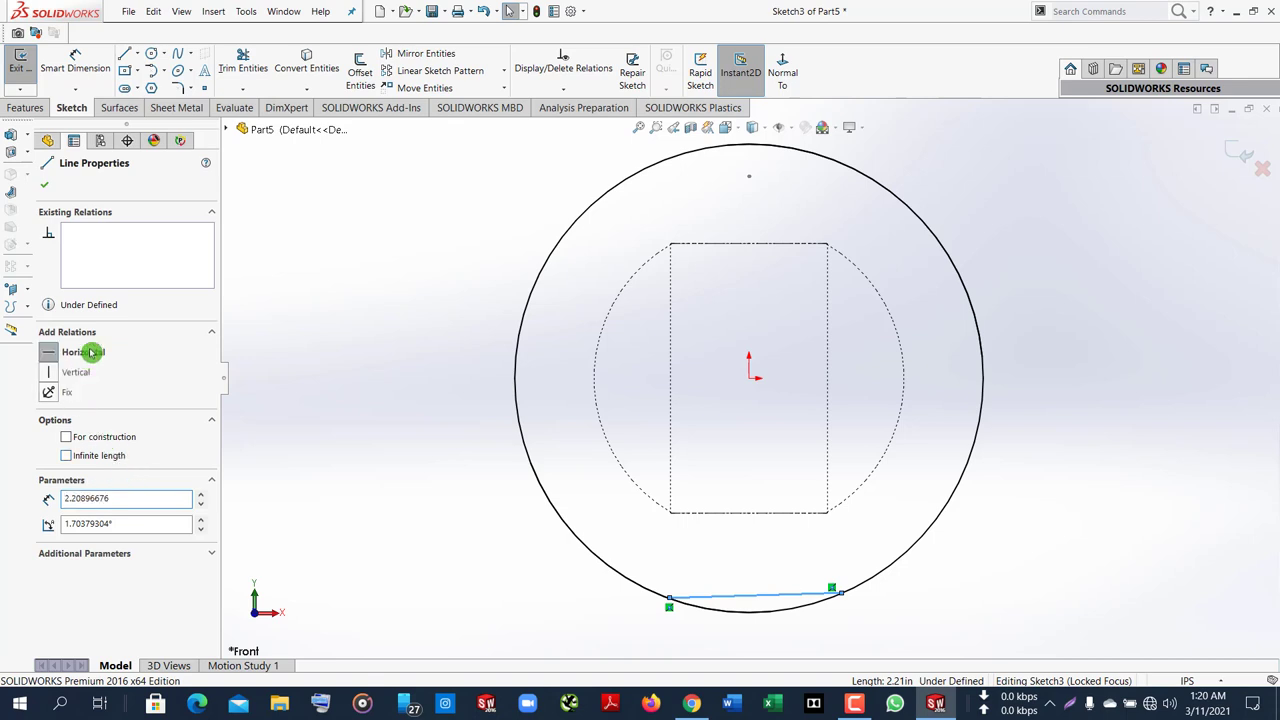
click(80, 352)
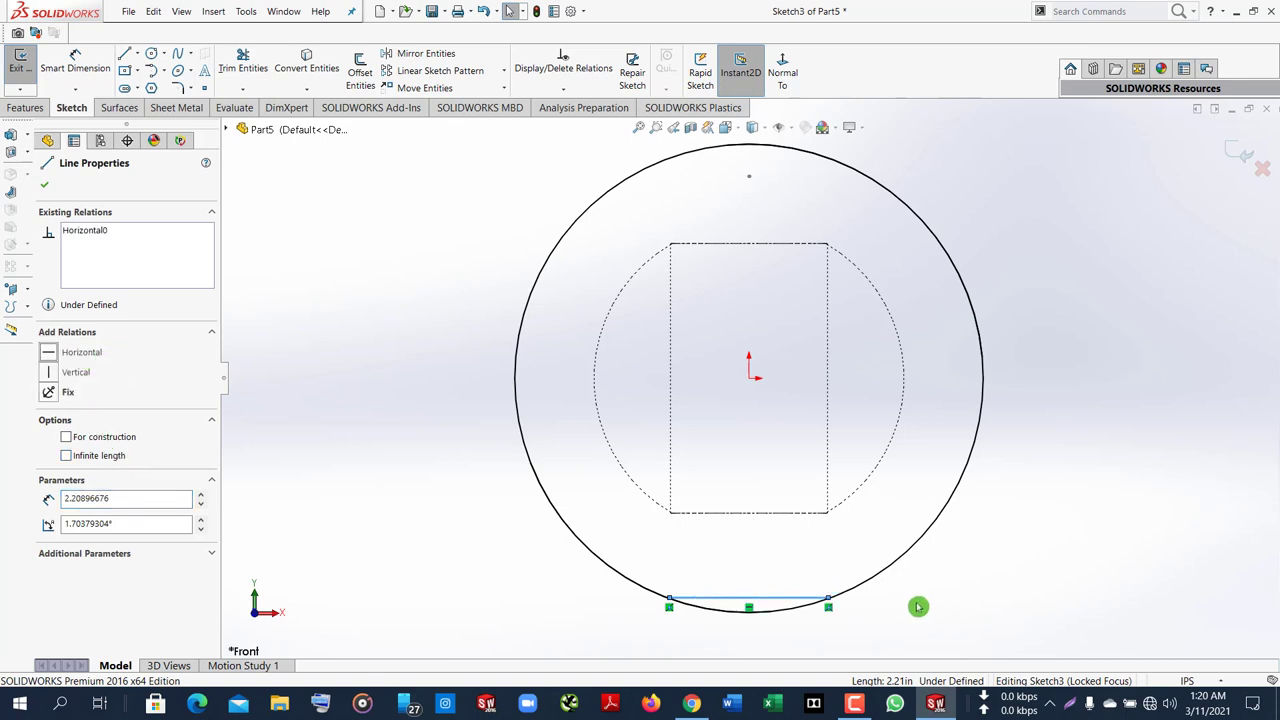
click(58, 176)
Dimension the bottom line to 3.00 in length
click(75, 62)
click(778, 598)
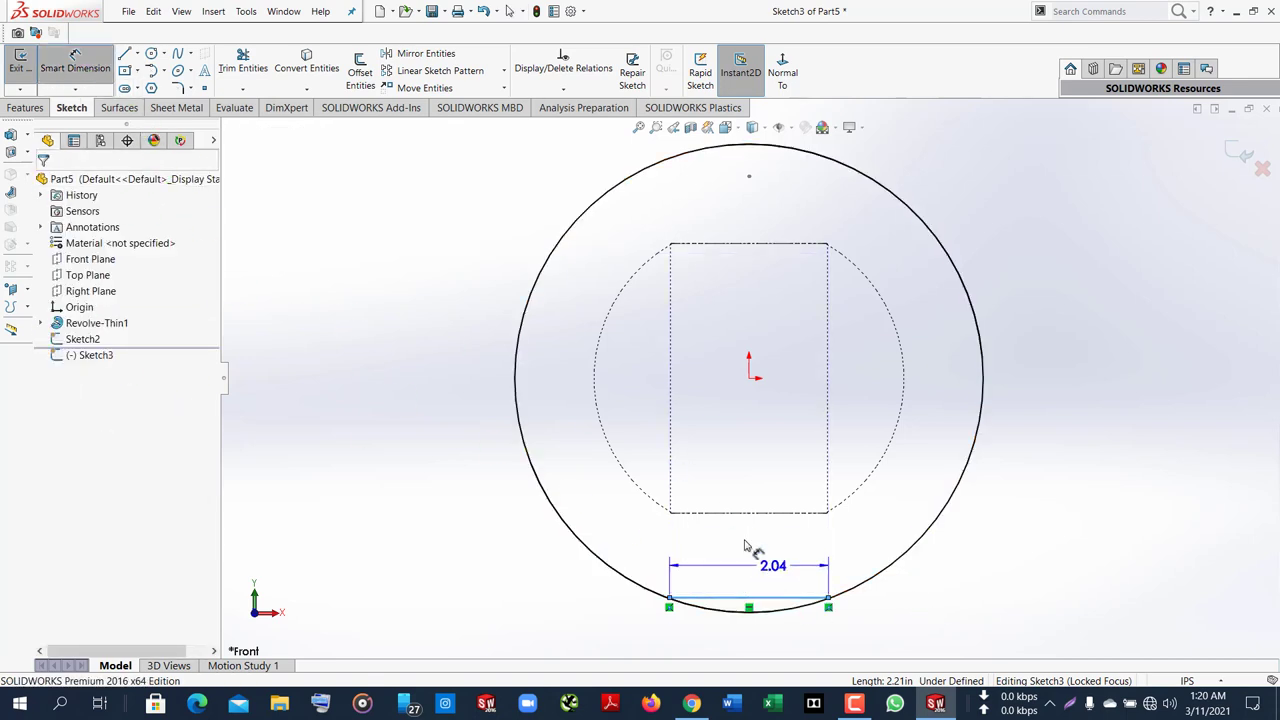
click(748, 526)
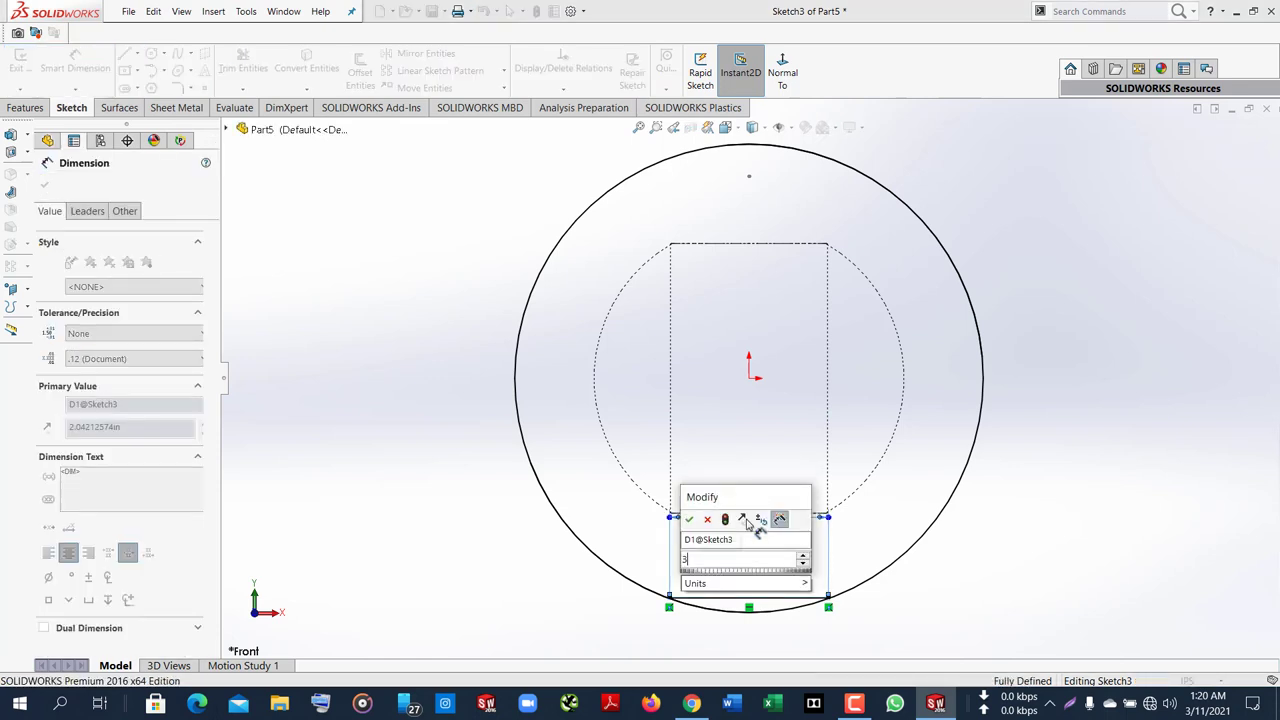
text(3)
key(Return)
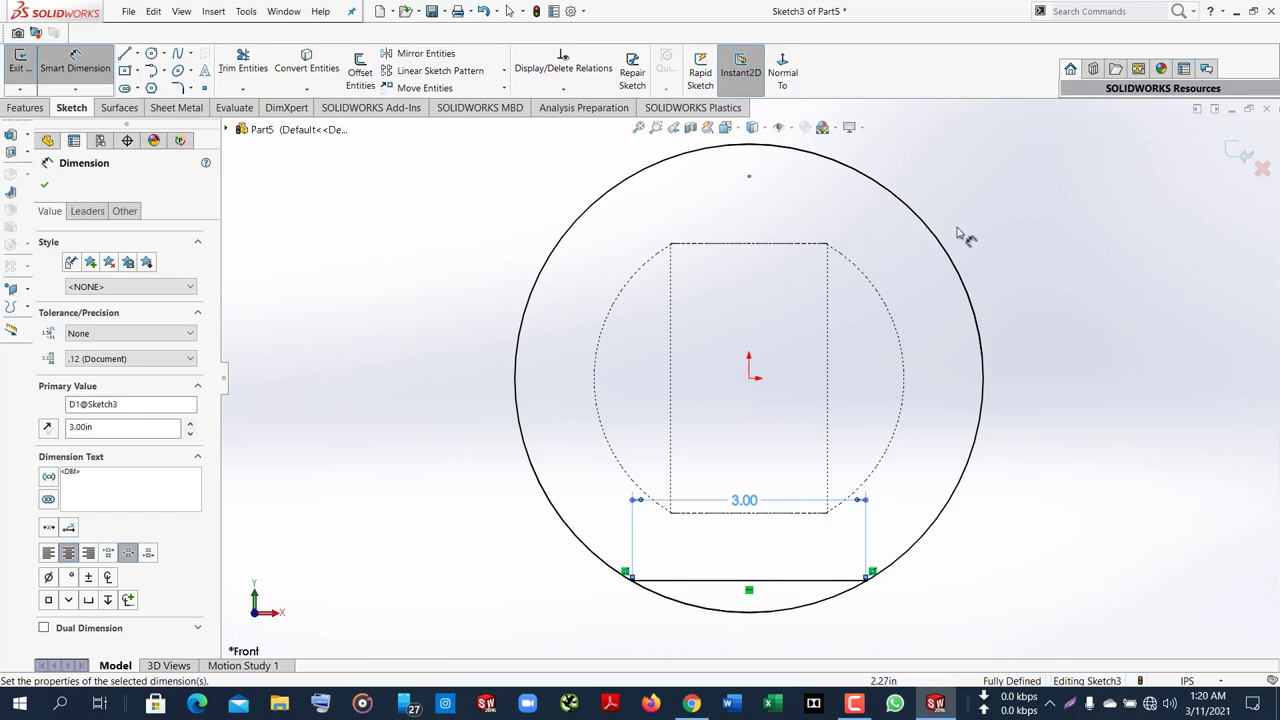
click(36, 191)
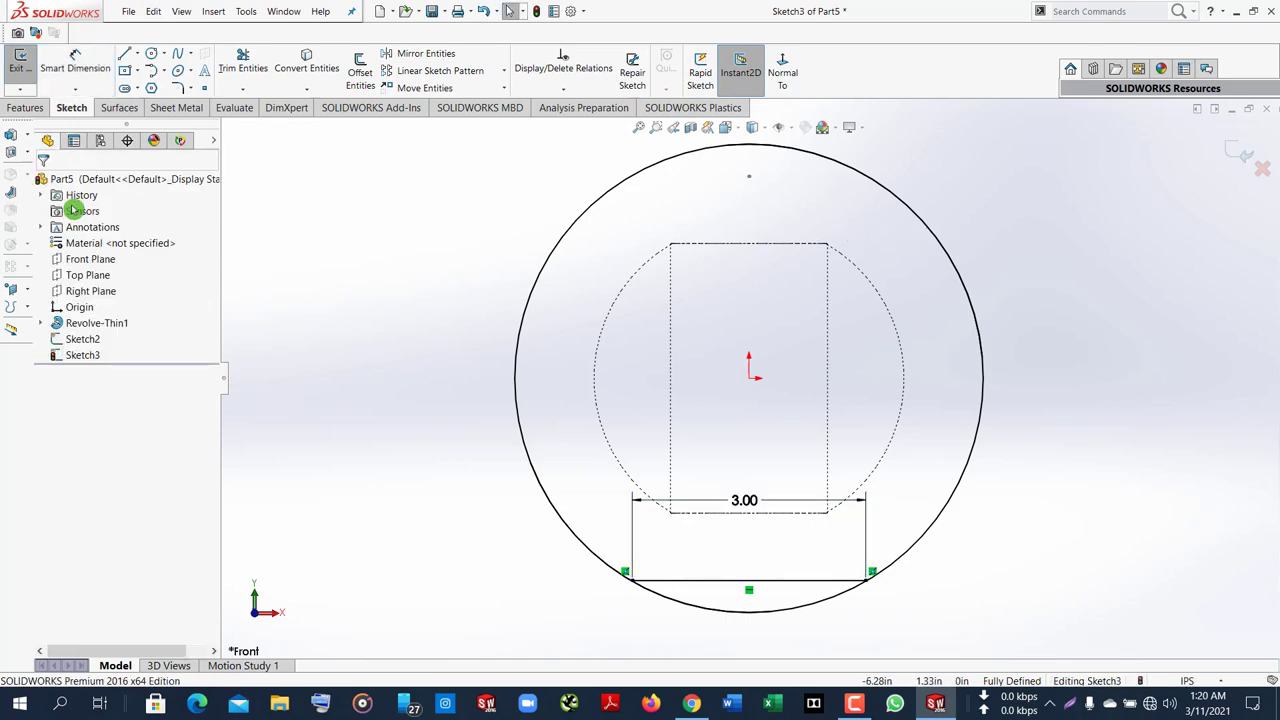
right_click(96, 274)
click(96, 262)
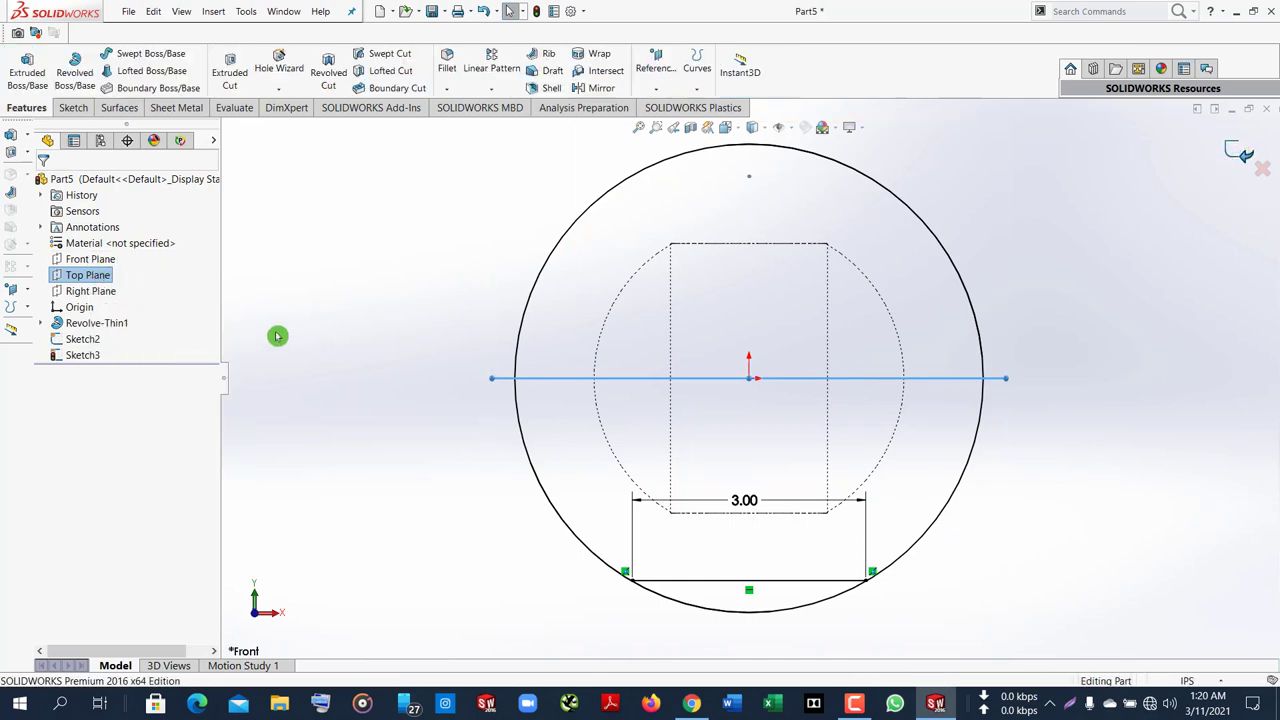
Exit Sketch3, start Sketch4 on the Top Plane, and anchor a Center Rectangle at the origin
click(92, 275)
right_click(90, 276)
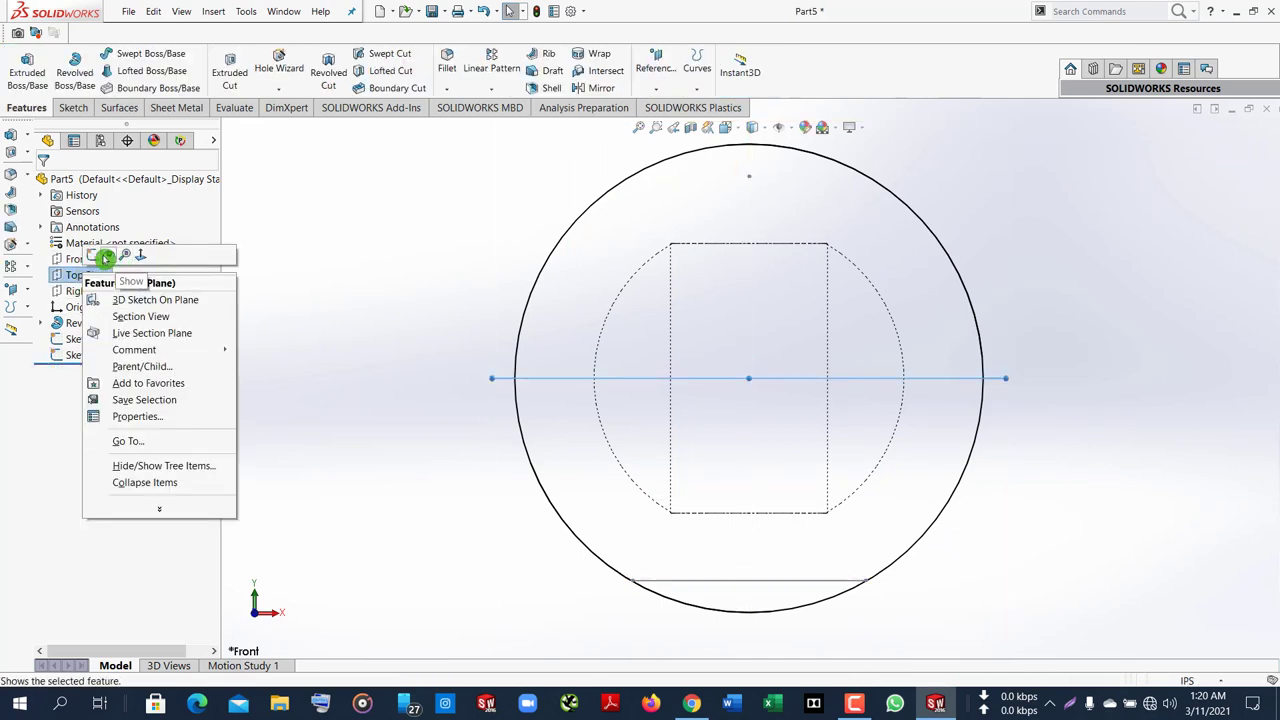
click(96, 254)
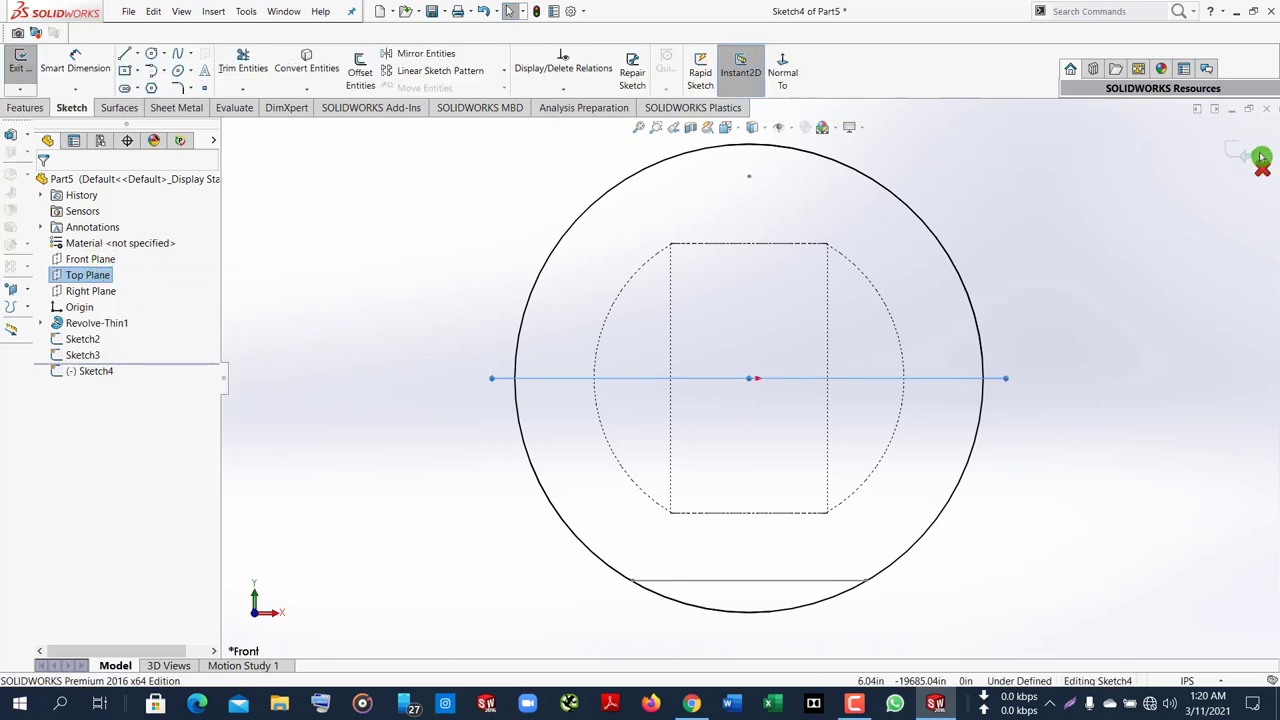
click(783, 70)
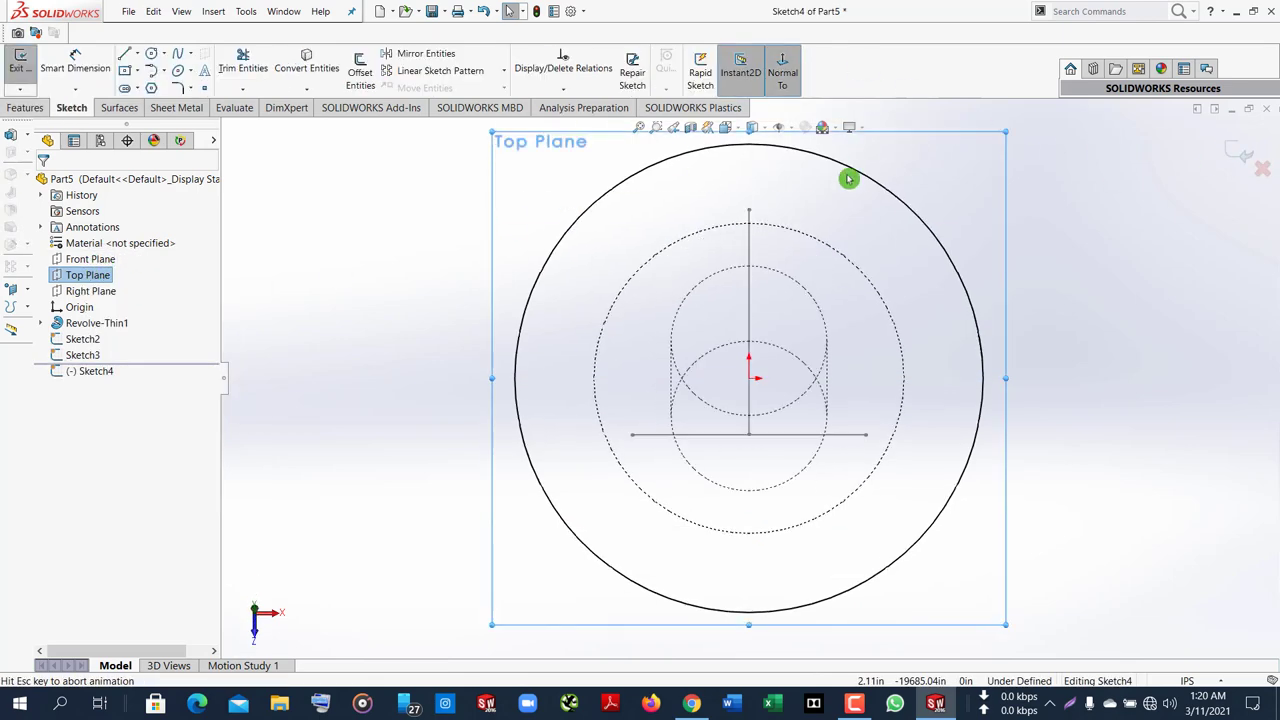
click(137, 71)
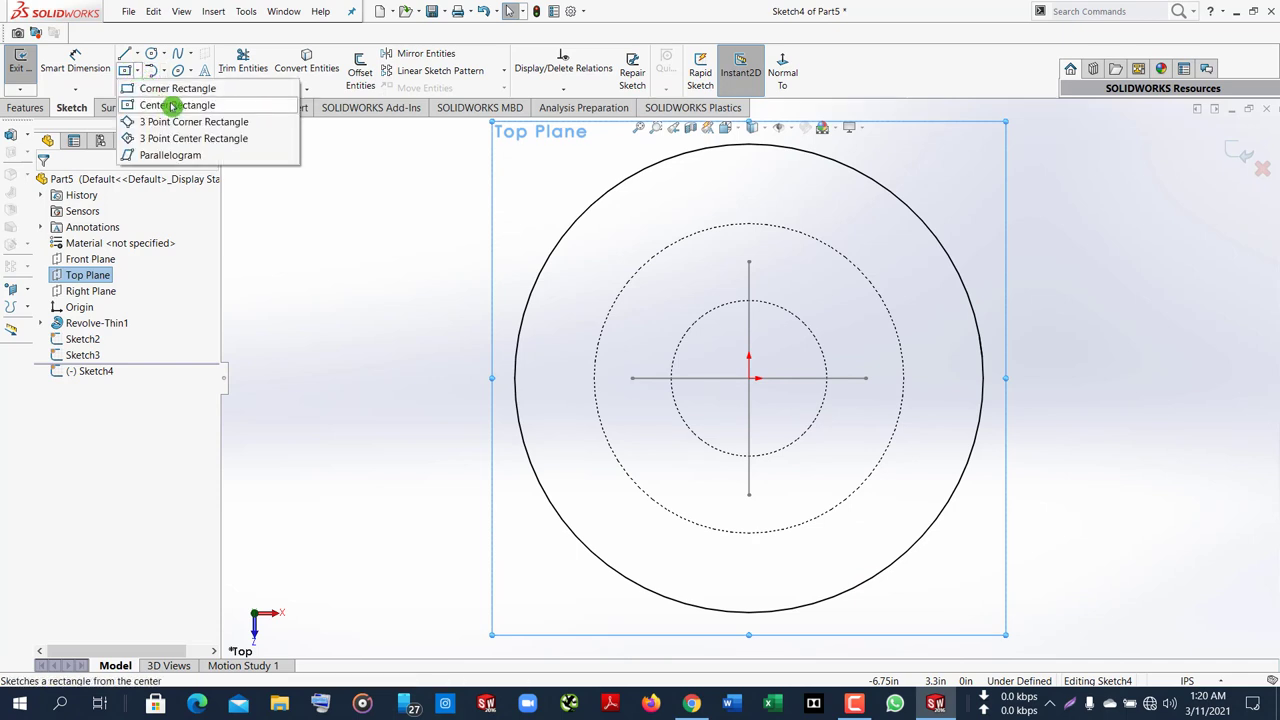
click(172, 105)
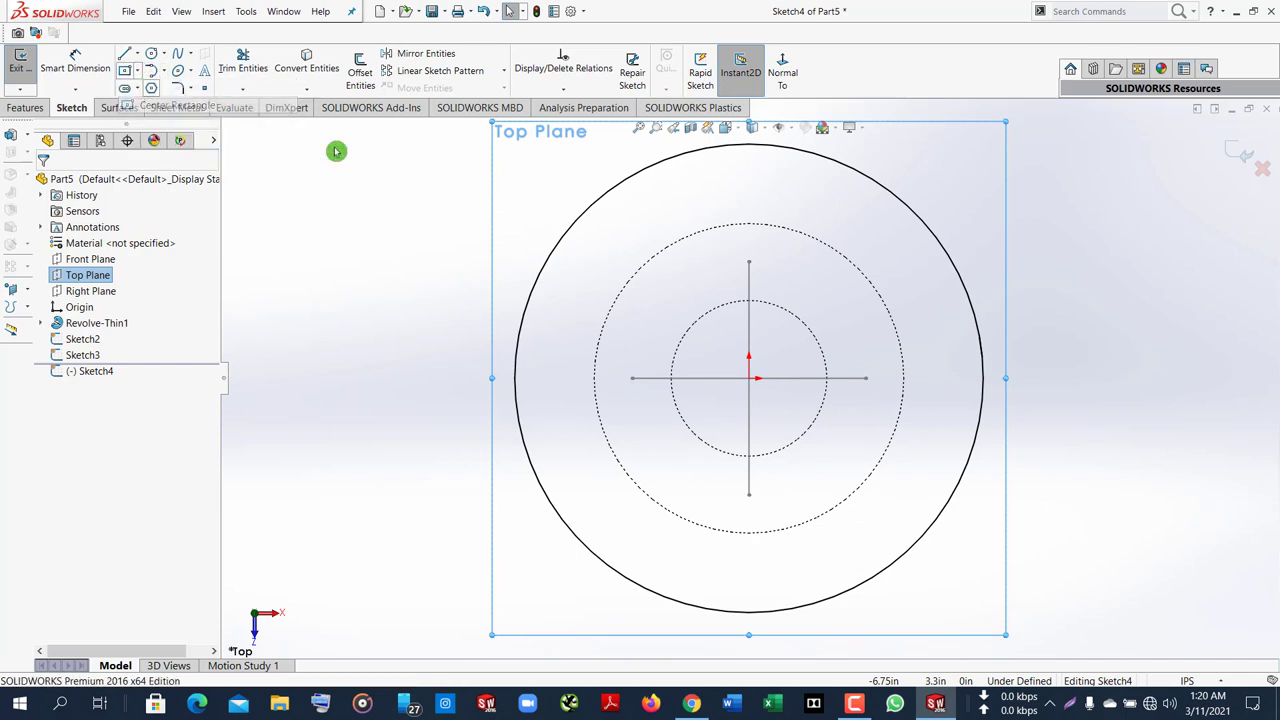
click(749, 378)
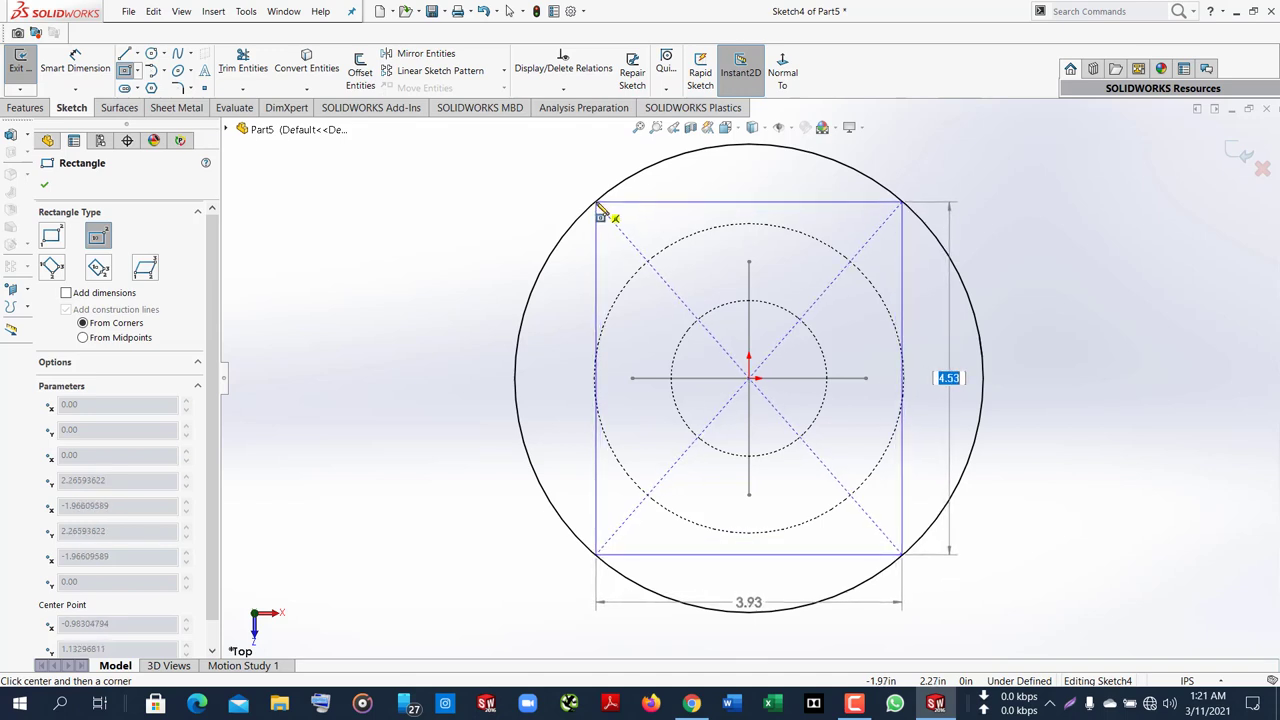
Put the rectangle corner on the outer circle and auto-fully-define Sketch4
click(601, 210)
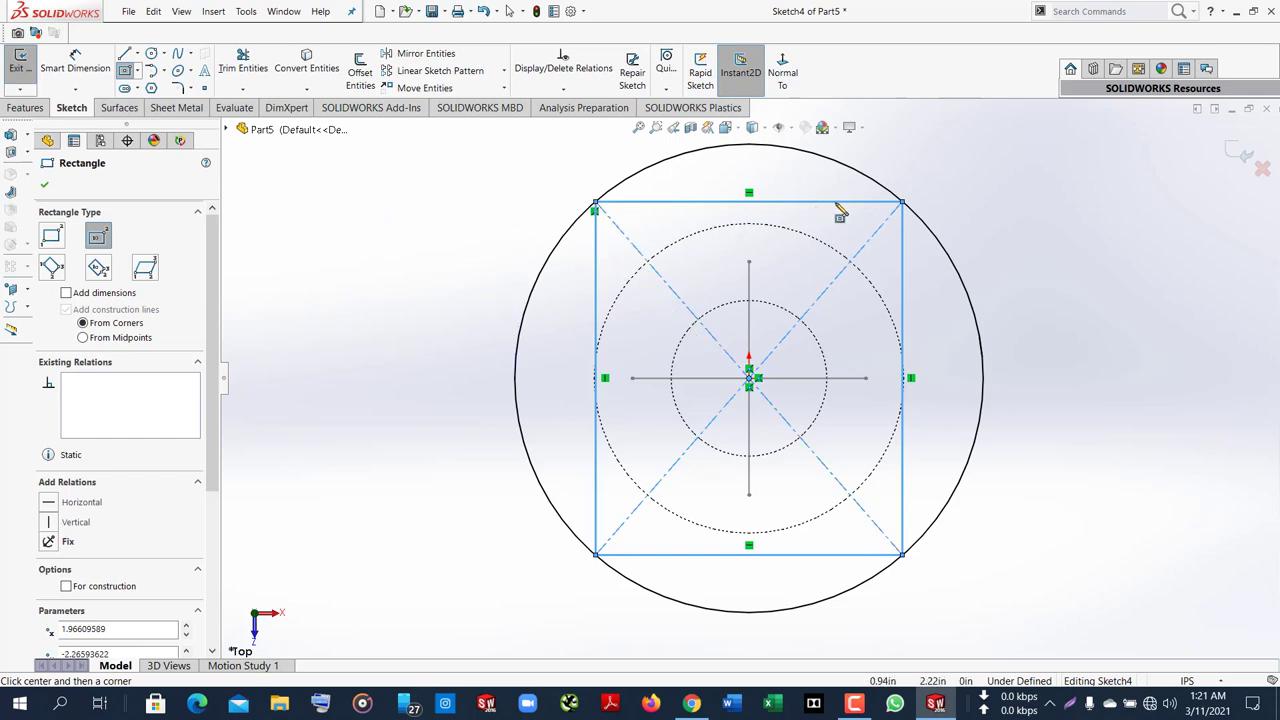
mouse_move(1035, 262)
middle_down()
mouse_move(1088, 372)
mouse_move(1063, 274)
mouse_move(1114, 191)
mouse_move(1143, 191)
middle_up()
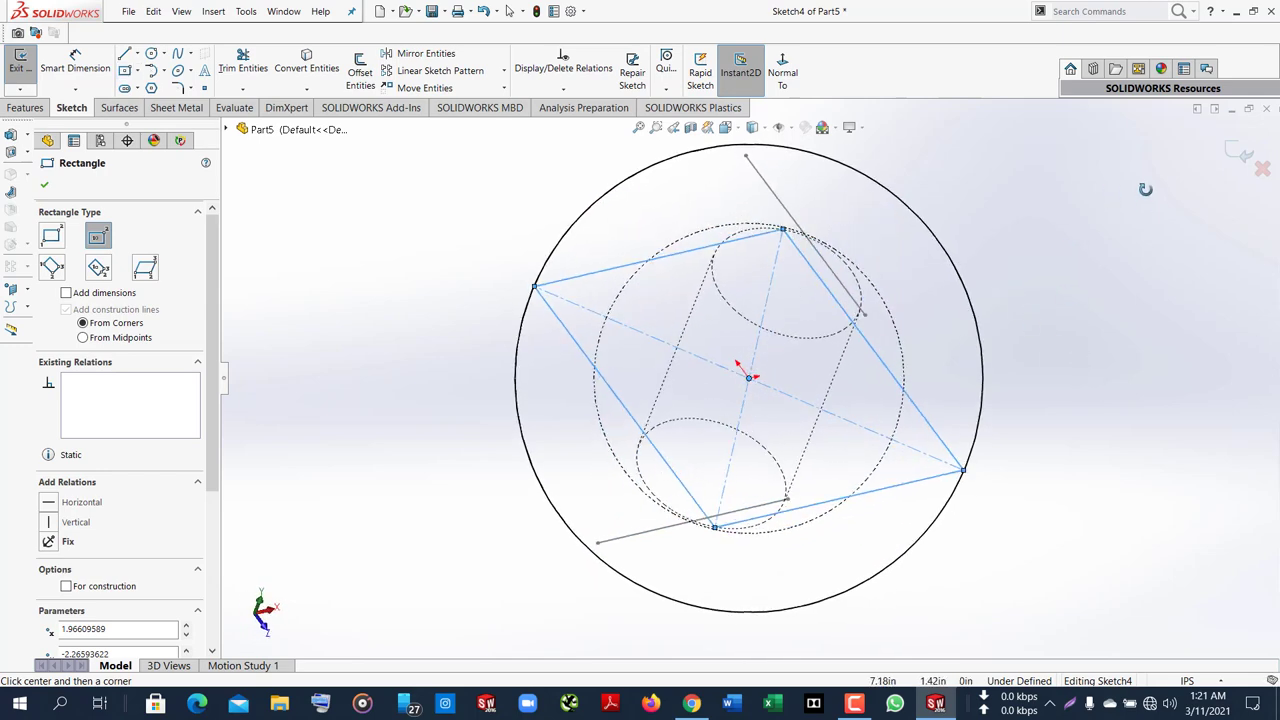
click(567, 92)
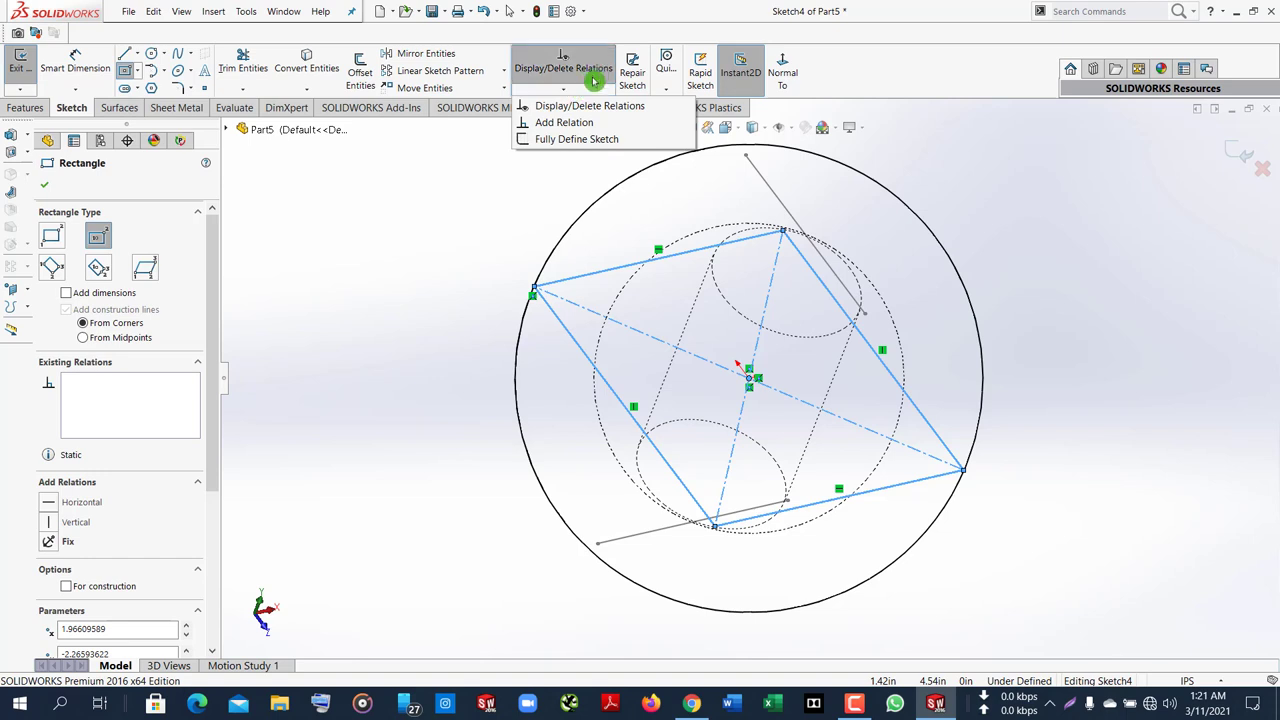
click(584, 142)
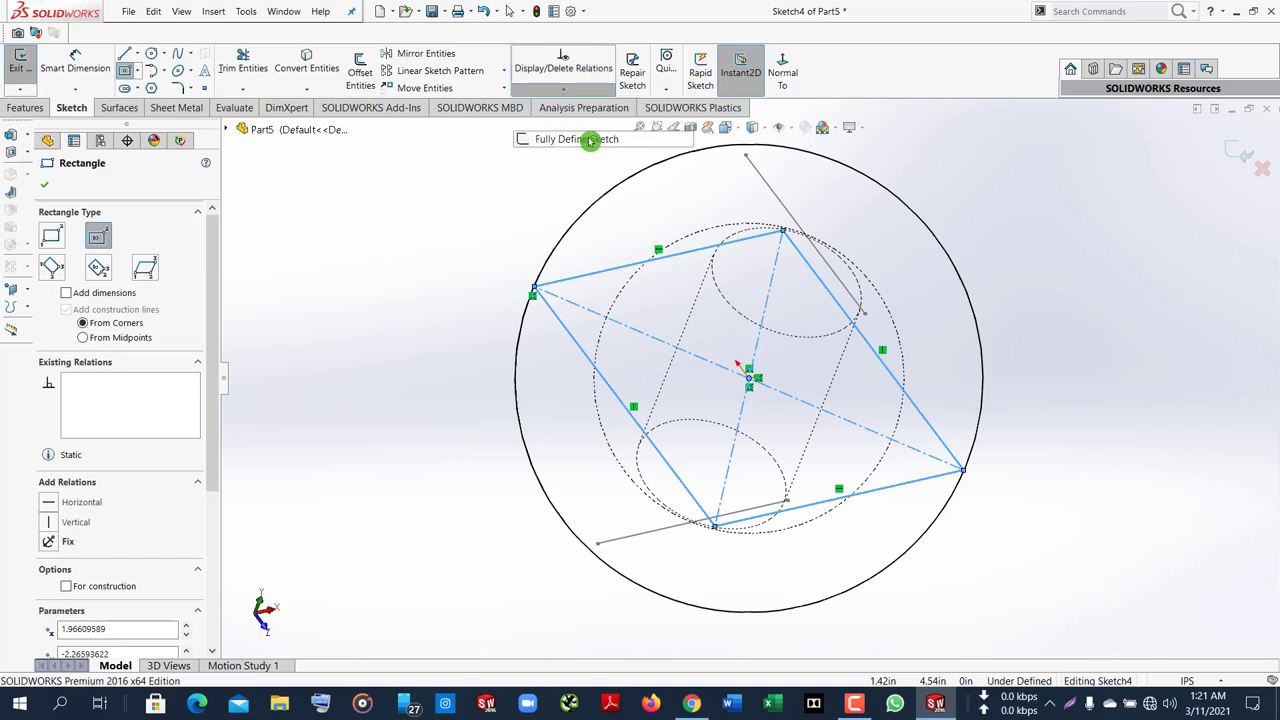
click(46, 185)
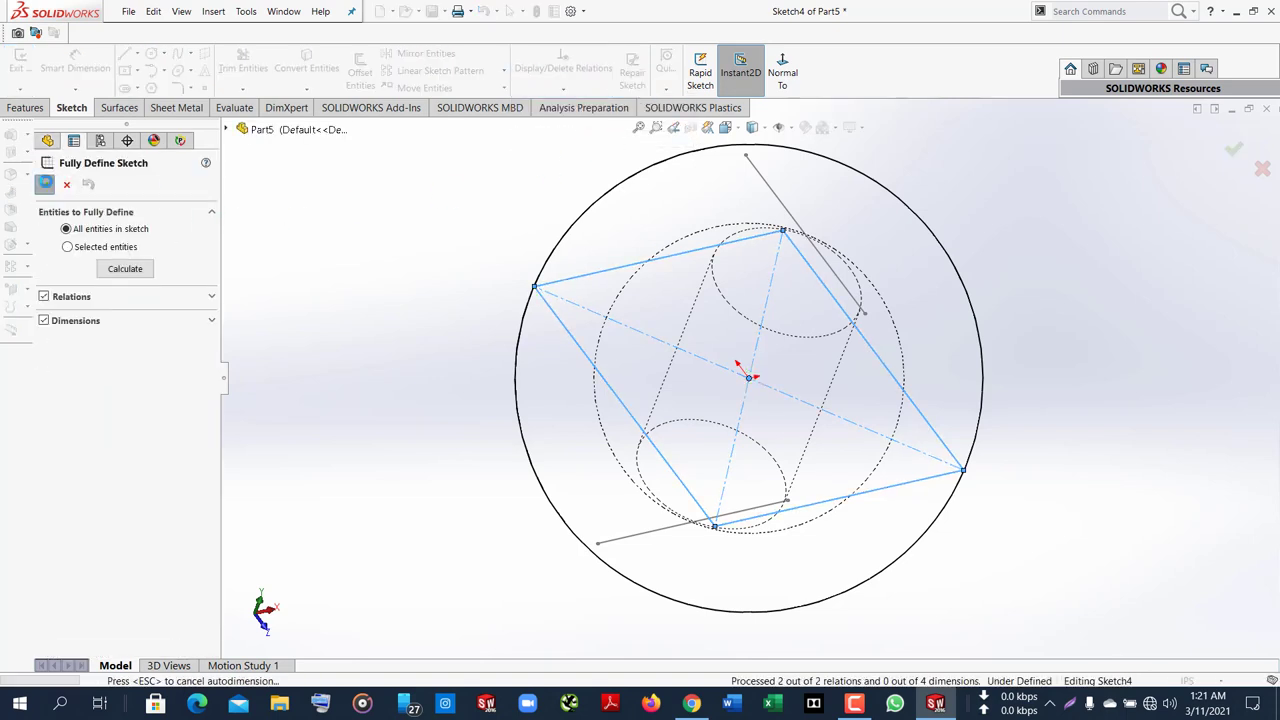
Switch to isometric view and close Sketch4
mouse_move(1063, 366)
middle_down()
mouse_move(960, 209)
mouse_move(1077, 343)
mouse_move(945, 430)
middle_up()
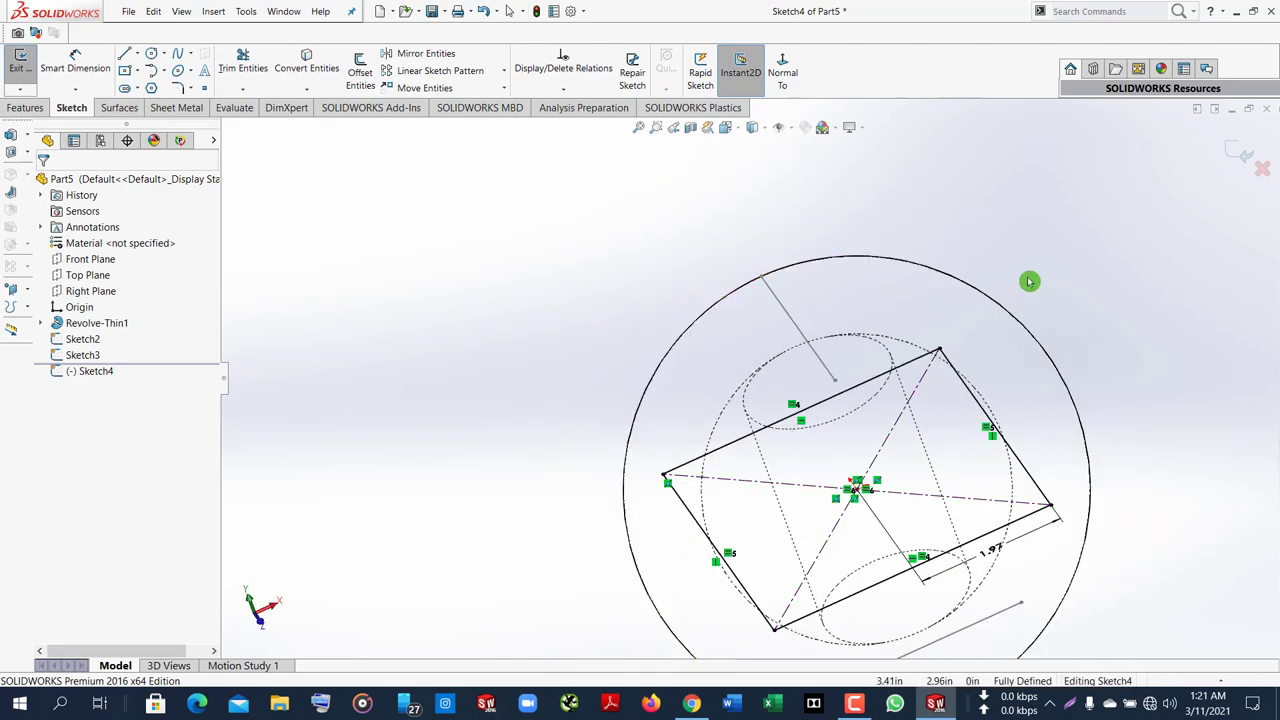
key(ctrl+7)
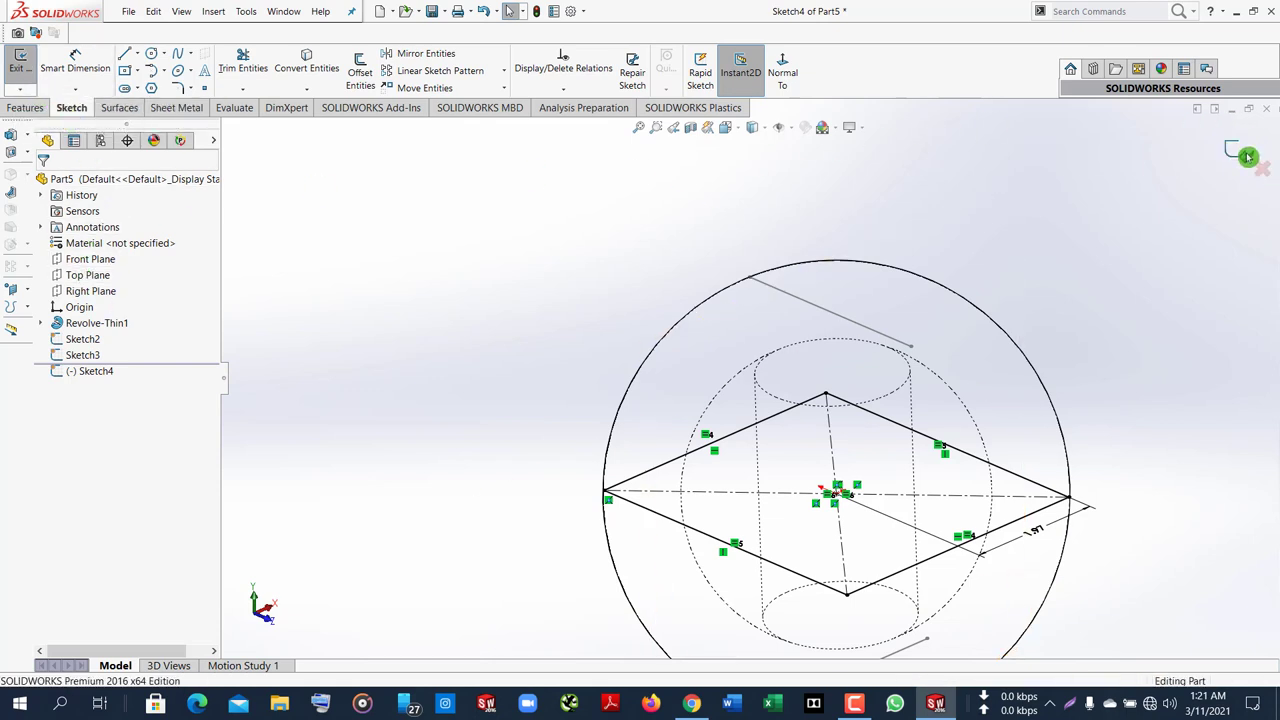
click(1248, 156)
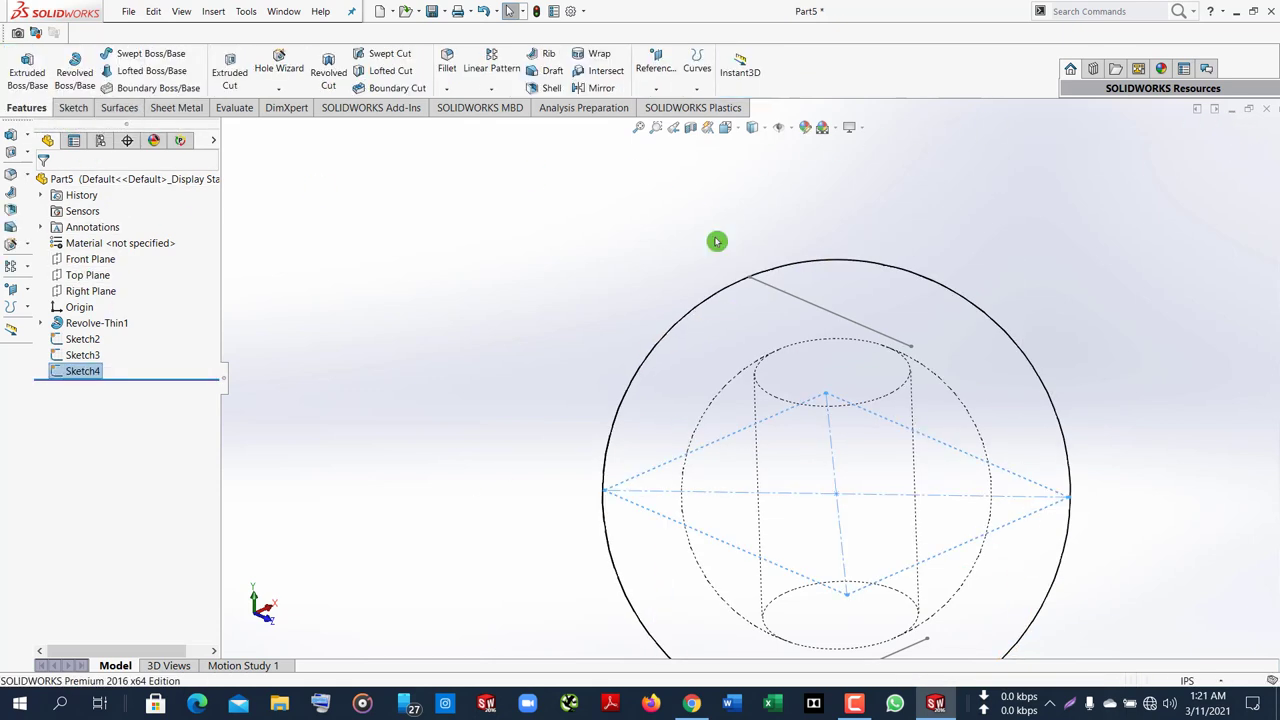
Start a new 3D sketch and orbit the sphere to an angled view
click(73, 110)
click(28, 92)
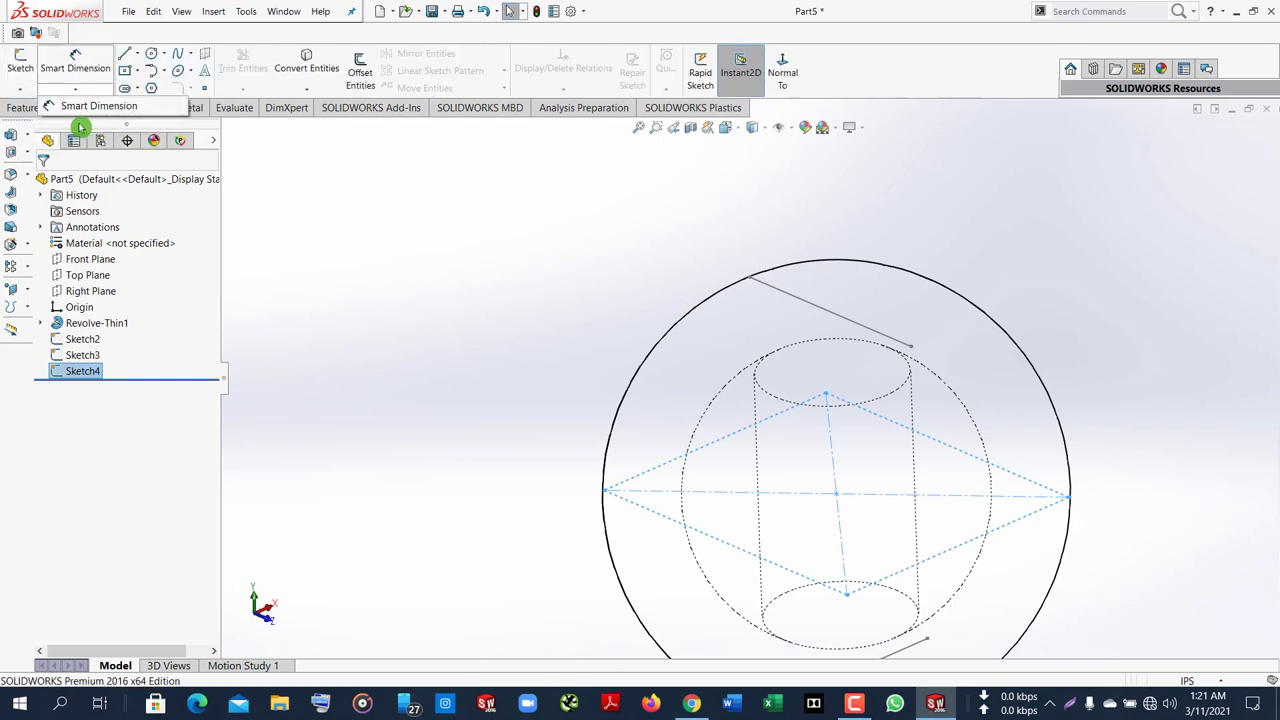
click(28, 93)
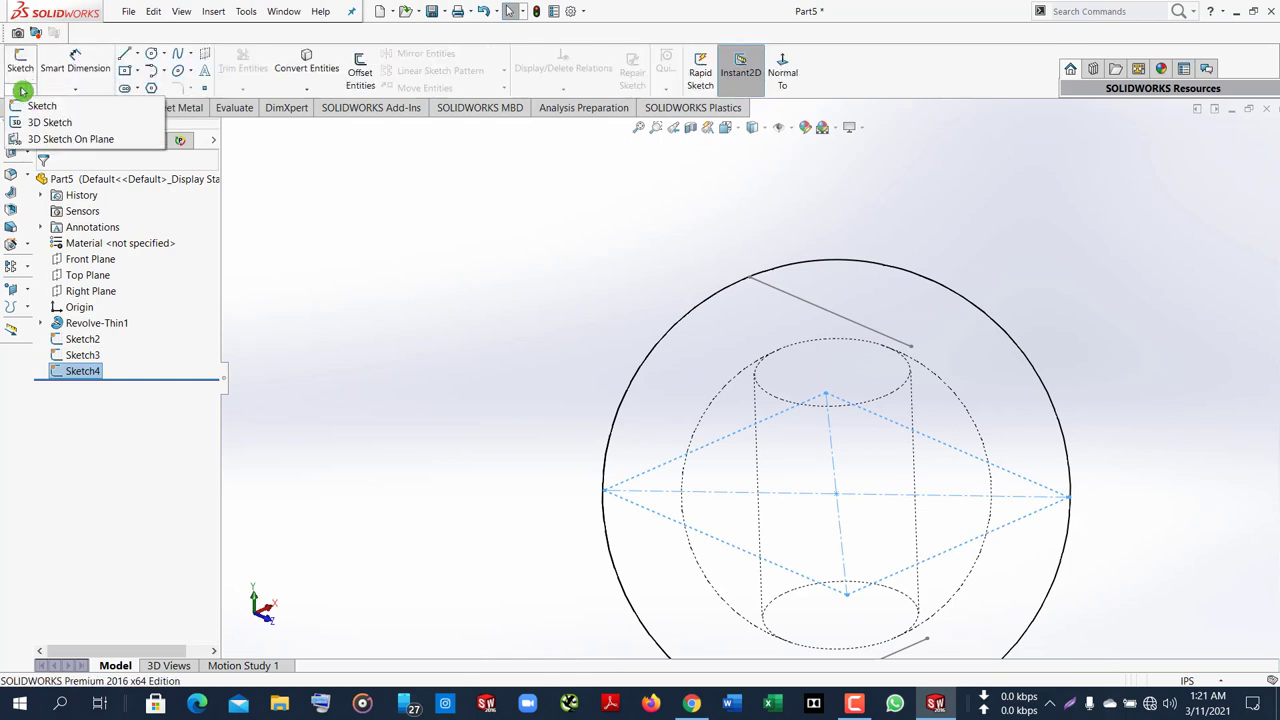
click(48, 122)
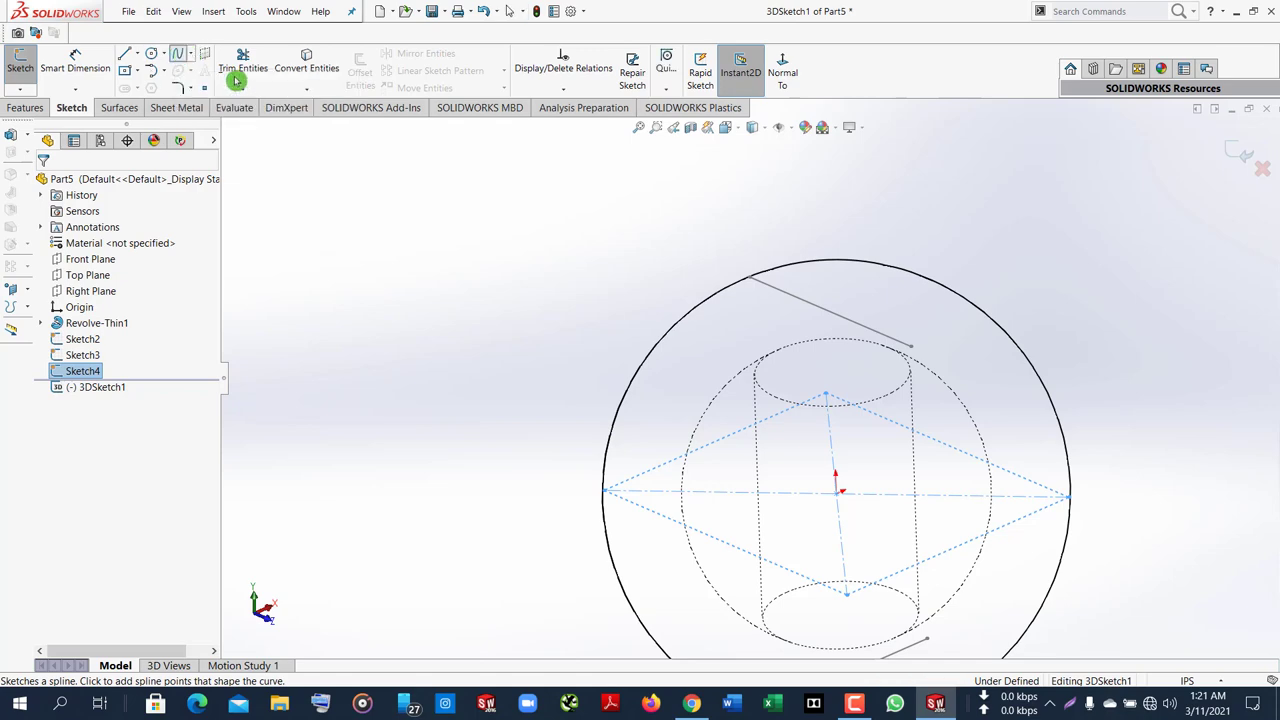
mouse_move(586, 408)
middle_down()
mouse_move(661, 375)
mouse_move(611, 337)
mouse_move(523, 331)
mouse_move(457, 269)
mouse_move(492, 221)
mouse_move(657, 251)
mouse_move(771, 251)
mouse_move(660, 266)
mouse_move(760, 234)
mouse_move(697, 490)
middle_up()
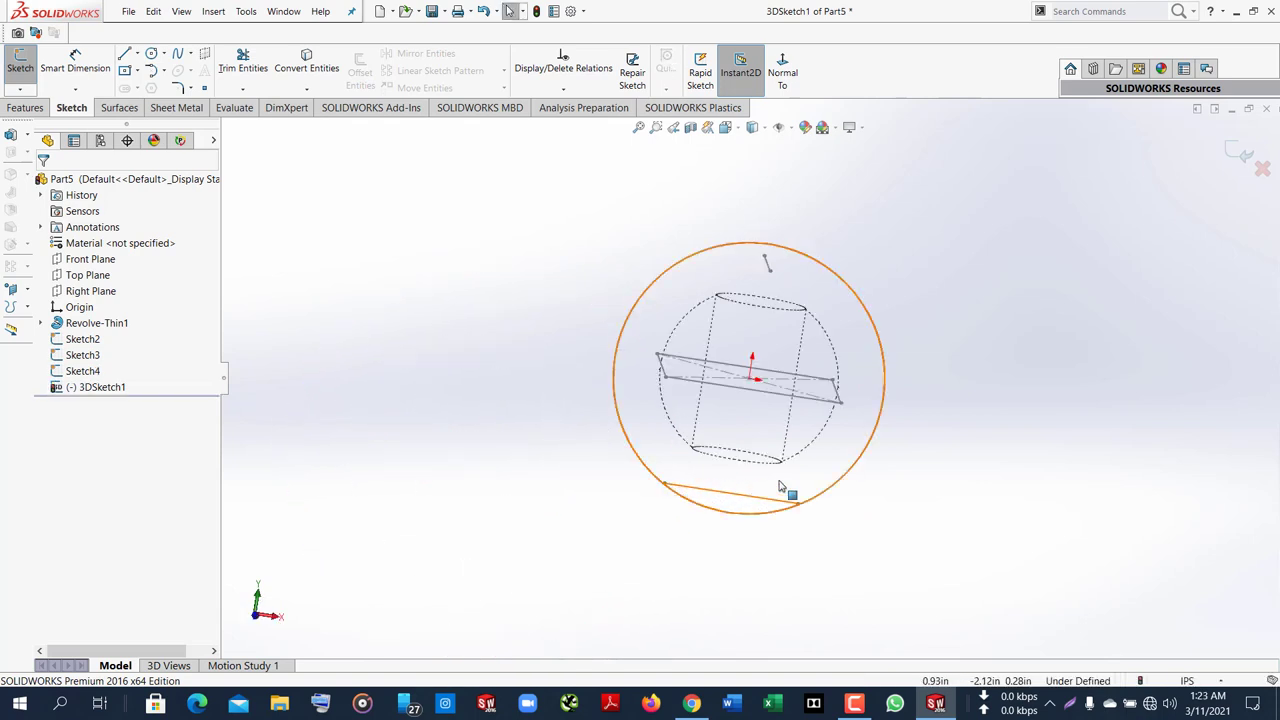
click(920, 486)
mouse_move(936, 491)
middle_down()
mouse_move(806, 482)
mouse_move(931, 463)
middle_up()
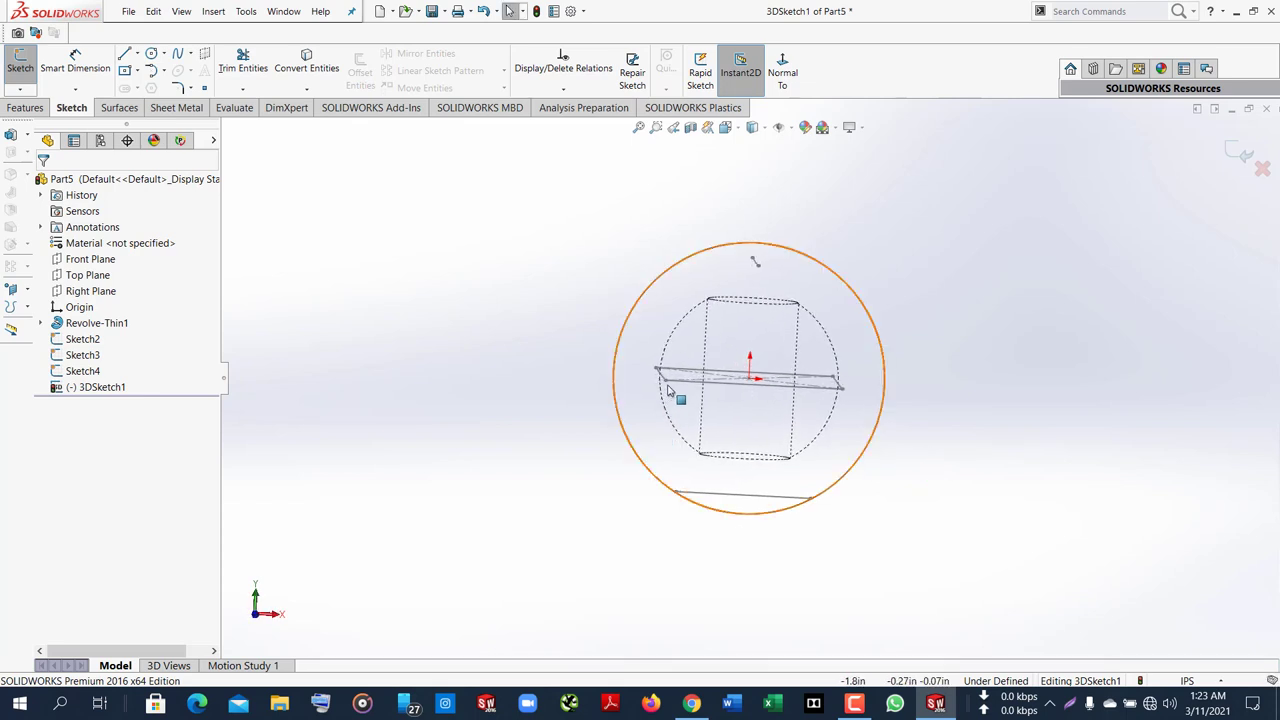
Begin a spline with its first point inside the sphere
click(183, 137)
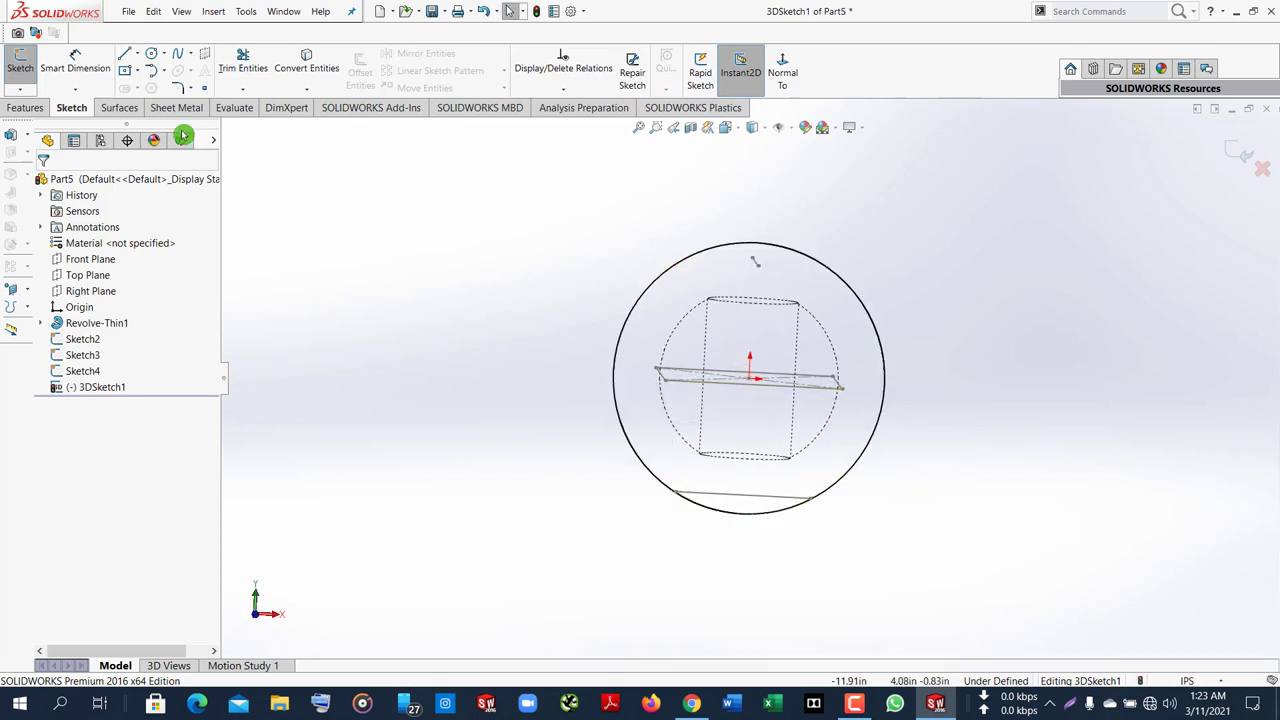
click(178, 59)
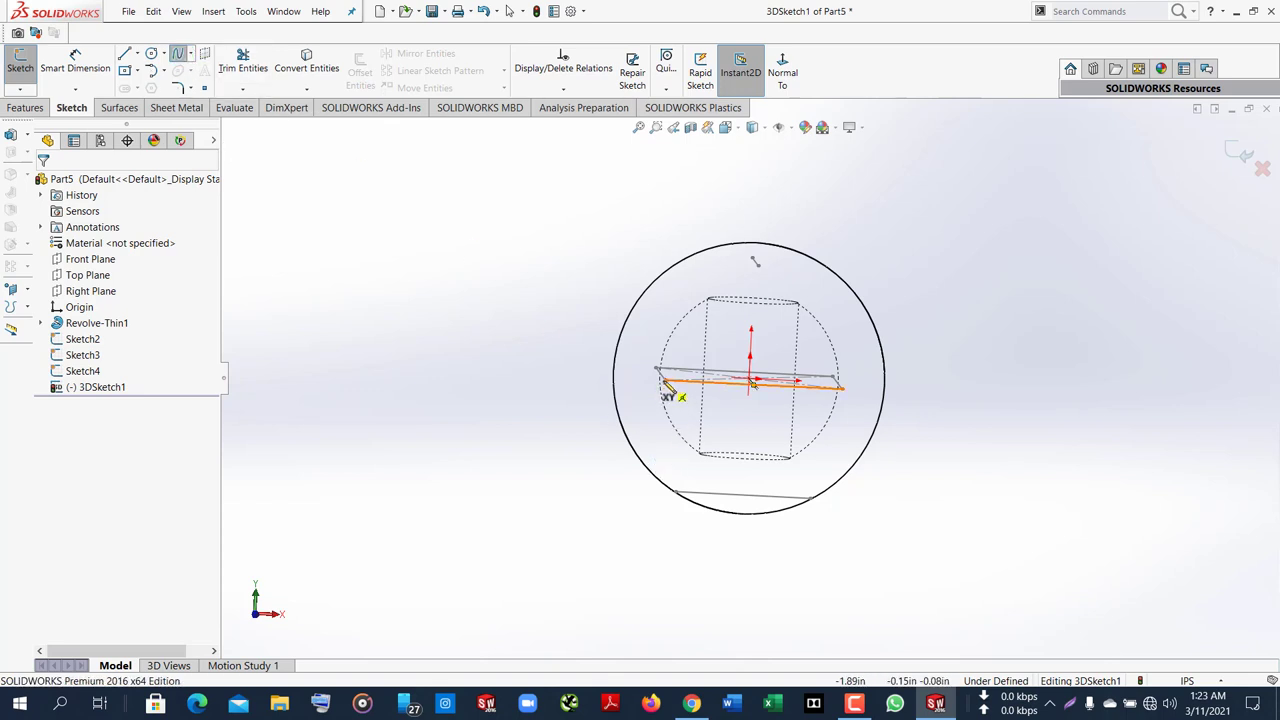
click(665, 378)
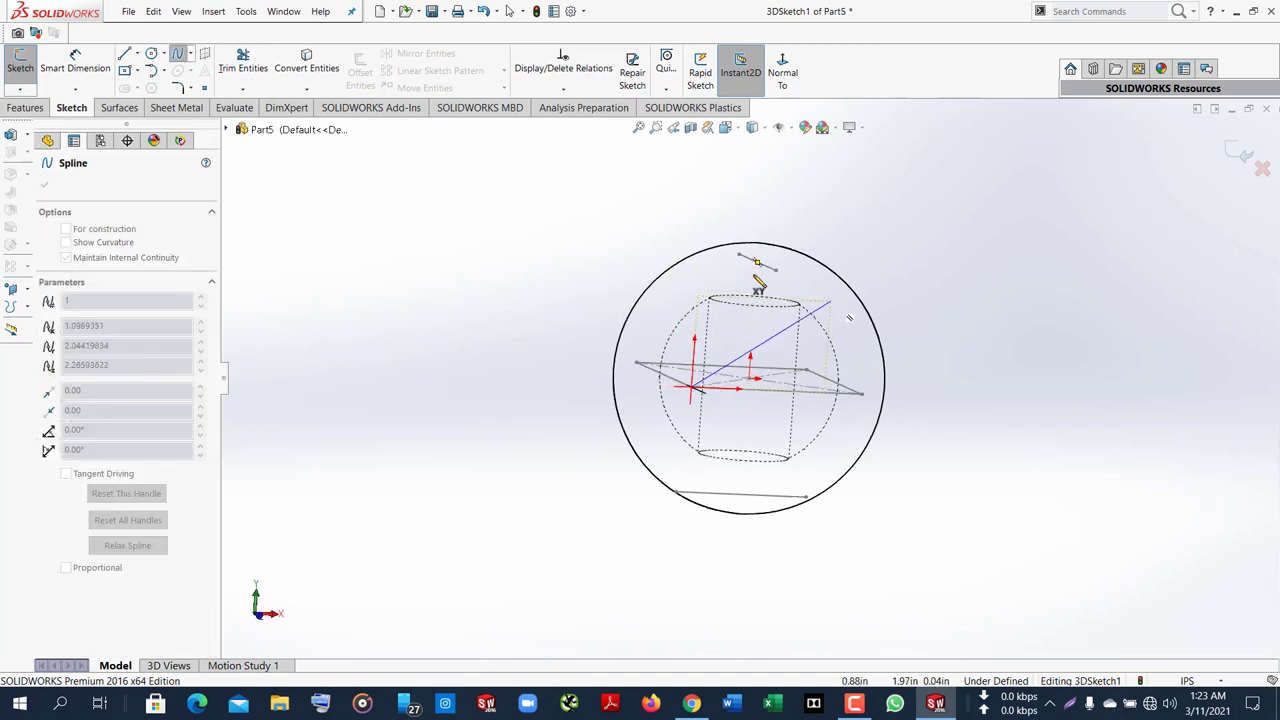
Add a spline point at the upper circle point and orbit around to the far side
click(777, 272)
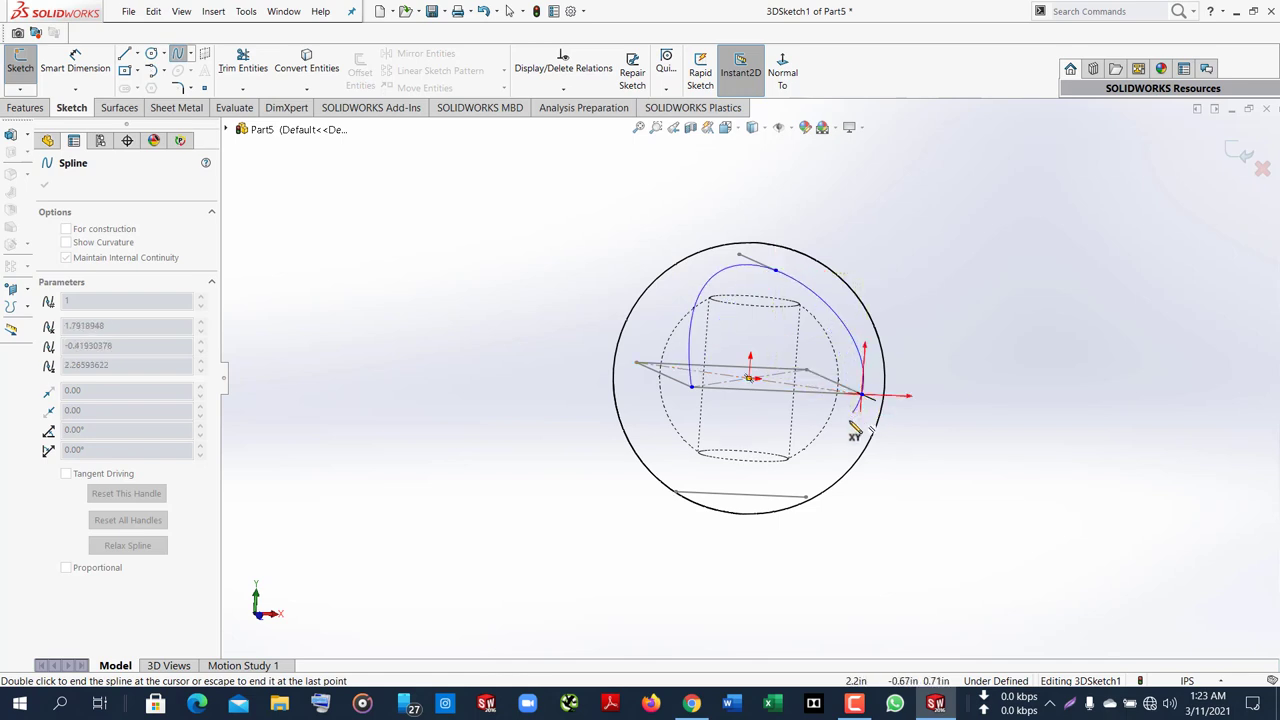
mouse_move(914, 434)
middle_down()
mouse_move(848, 452)
mouse_move(784, 428)
middle_up()
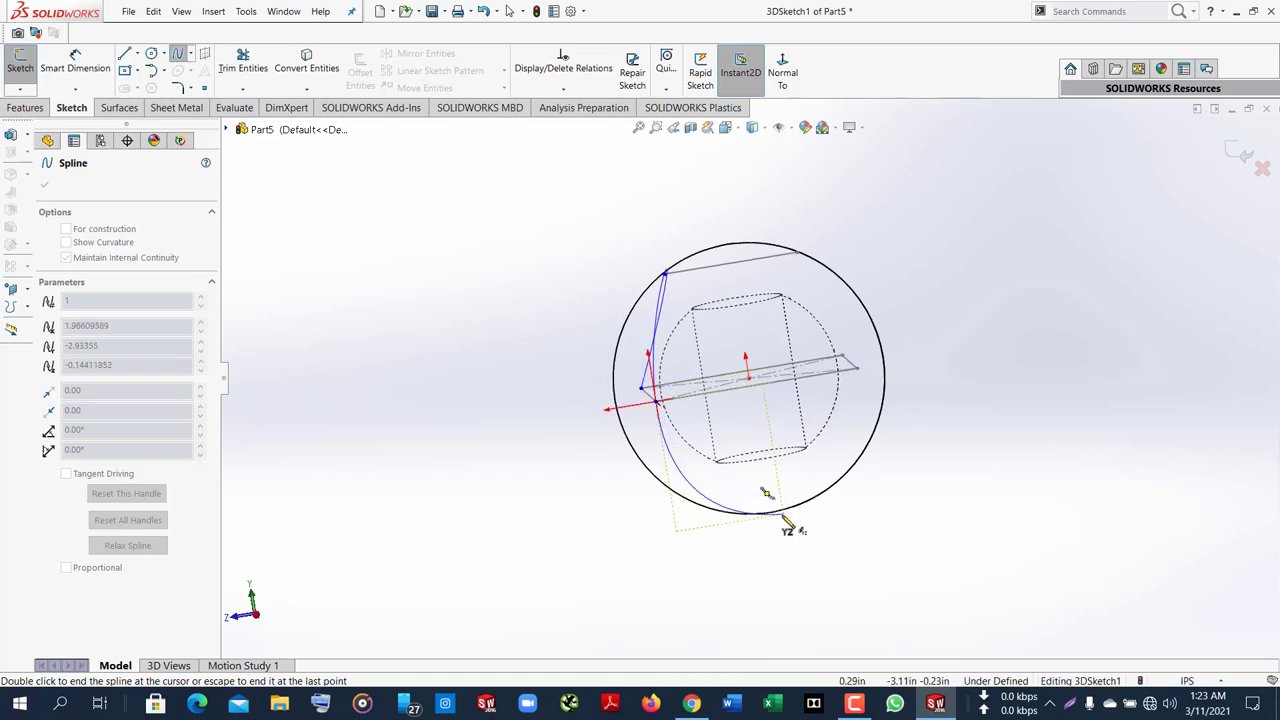
scroll(790, 468, up, 3)
scroll(790, 468, down, 2)
scroll(717, 380, down, 2)
scroll(740, 443, down, 2)
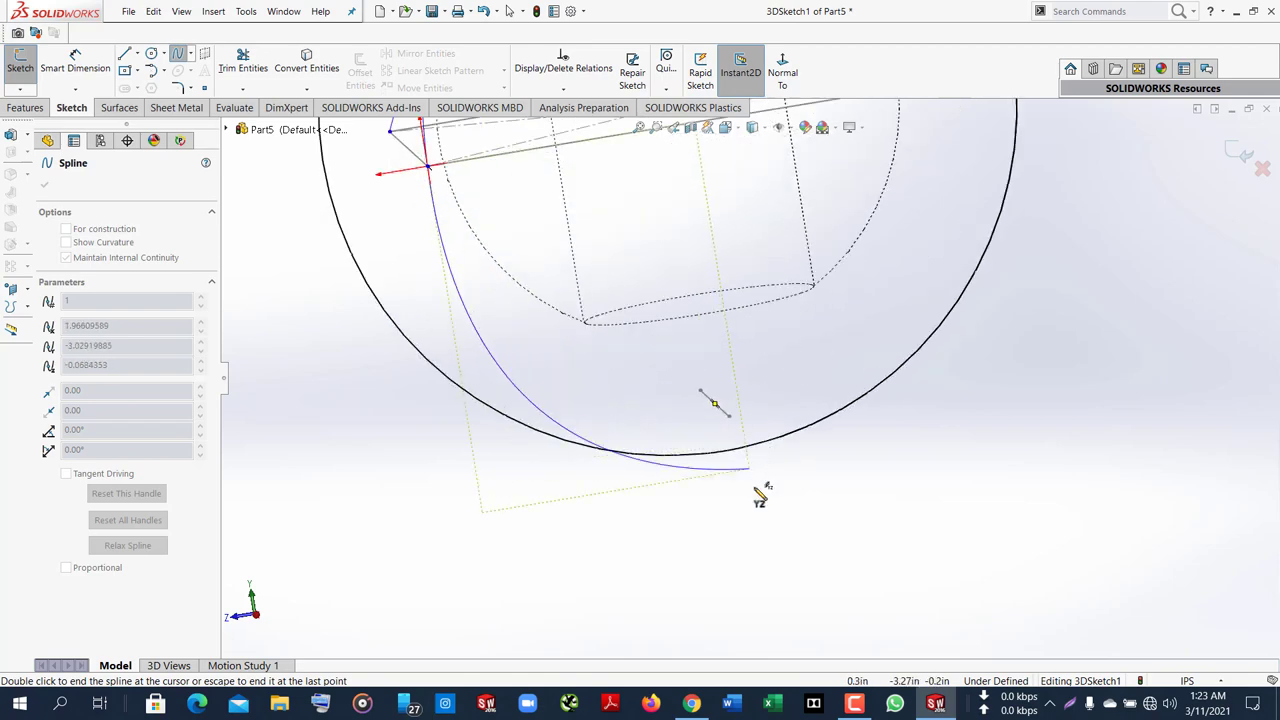
scroll(760, 494, down, 2)
mouse_move(763, 449)
middle_down()
mouse_move(740, 400)
mouse_move(797, 371)
mouse_move(771, 406)
mouse_move(766, 457)
middle_up()
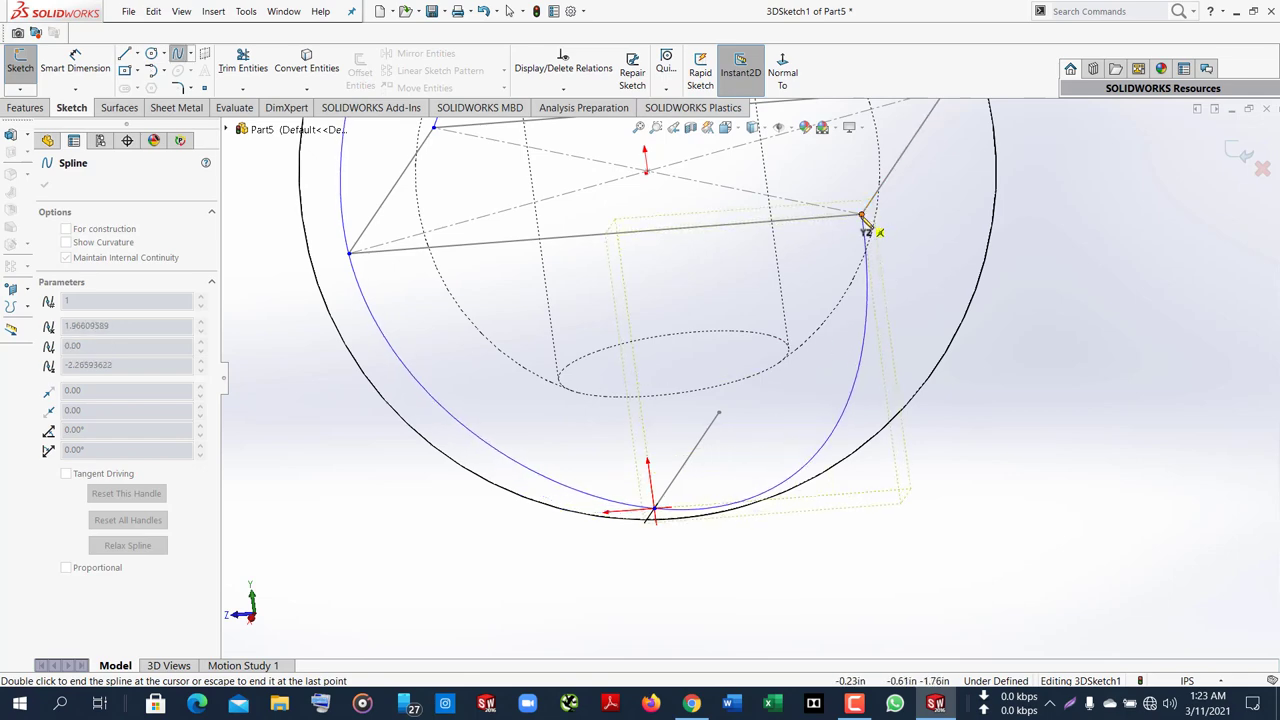
mouse_move(903, 240)
middle_down()
mouse_move(843, 349)
mouse_move(840, 389)
mouse_move(896, 288)
middle_up()
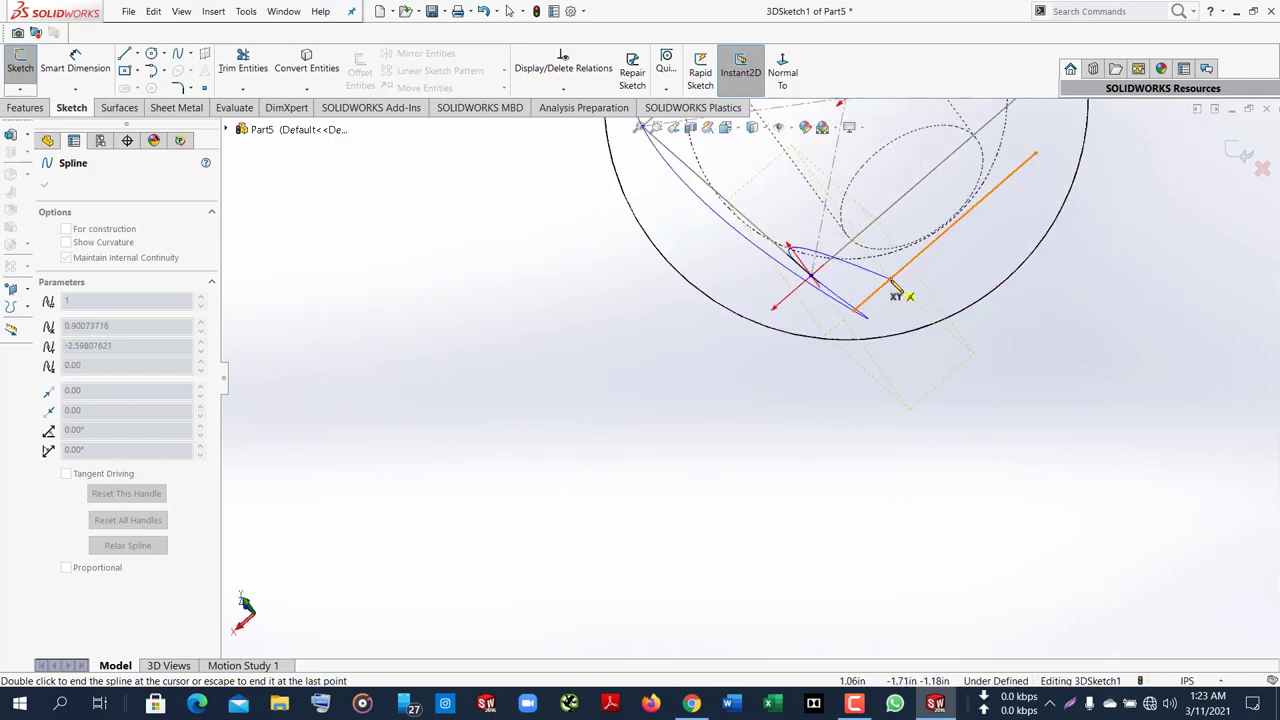
scroll(896, 288, up, 4)
middle_drag(777, 240, 818, 210)
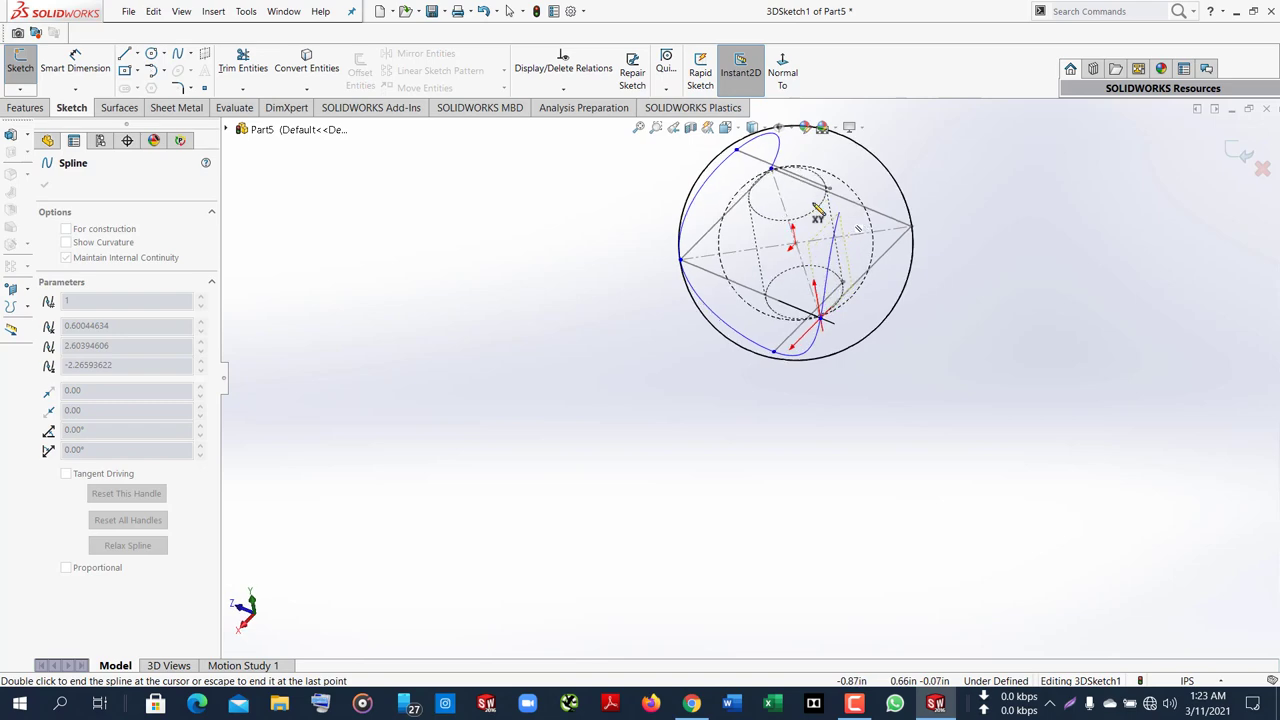
scroll(818, 210, down, 5)
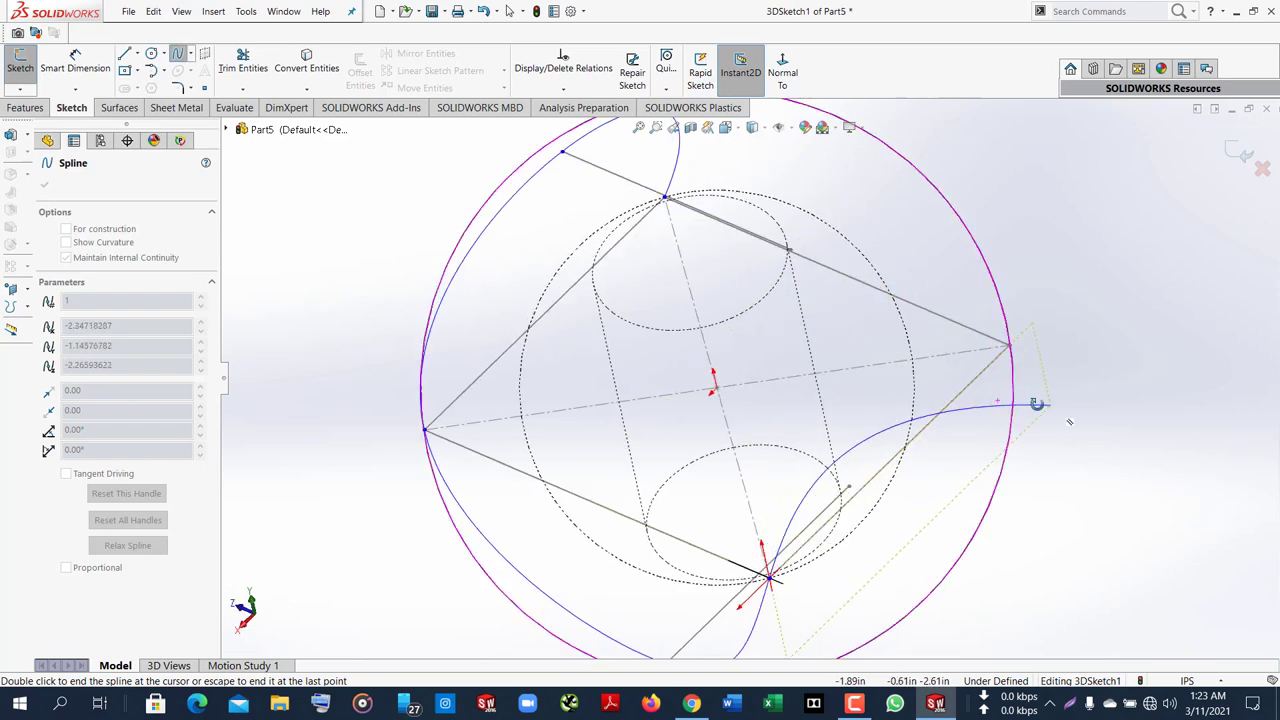
middle_drag(1037, 404, 771, 257)
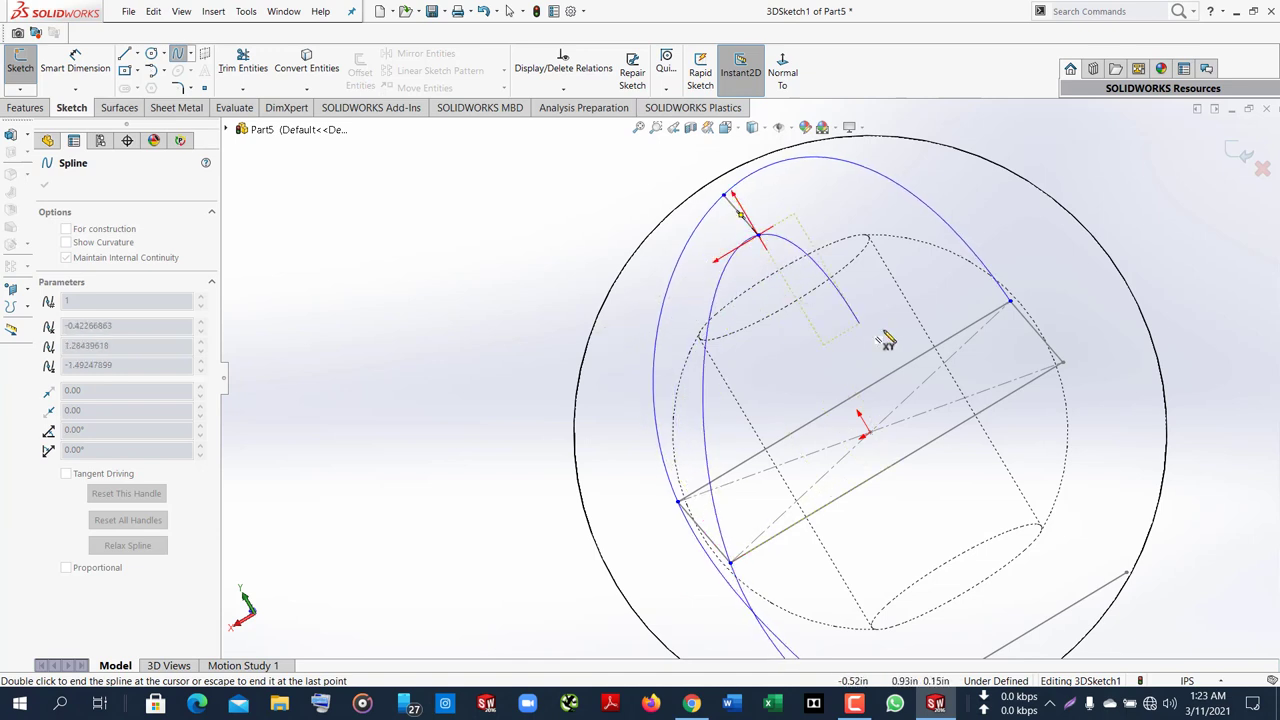
scroll(1022, 483, up, 2)
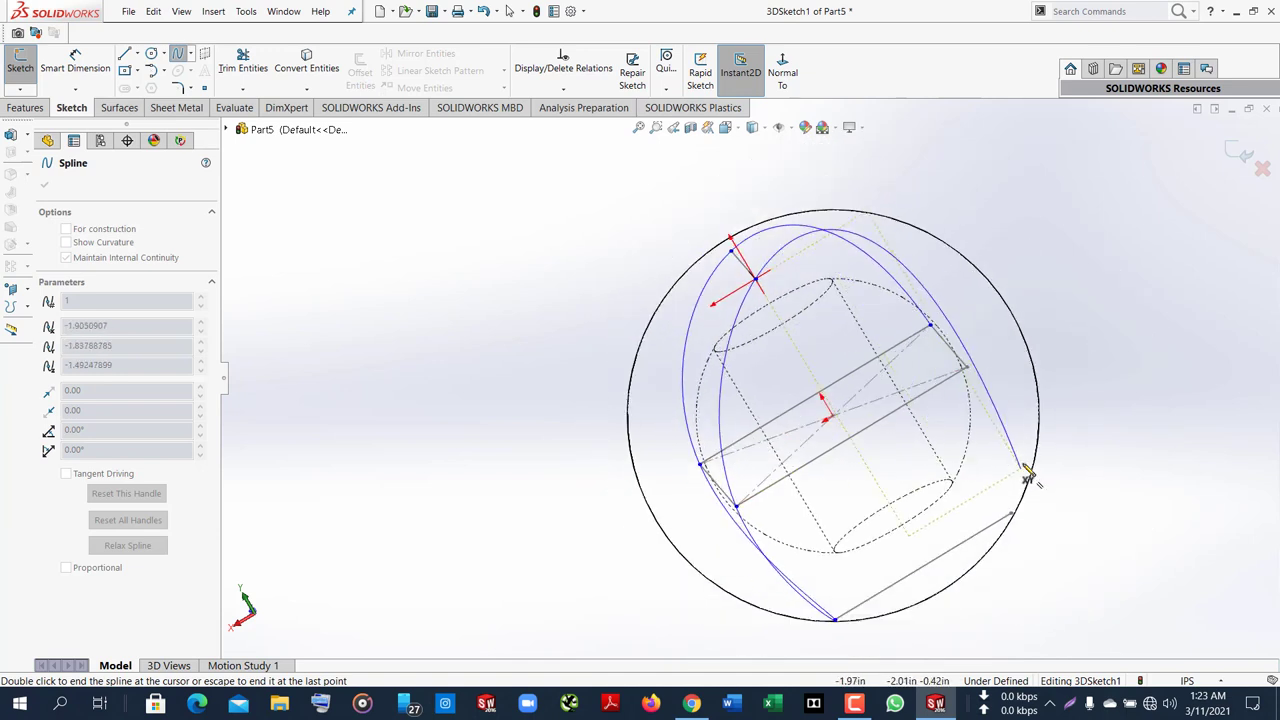
mouse_move(1028, 480)
middle_down()
mouse_move(977, 480)
mouse_move(968, 428)
middle_up()
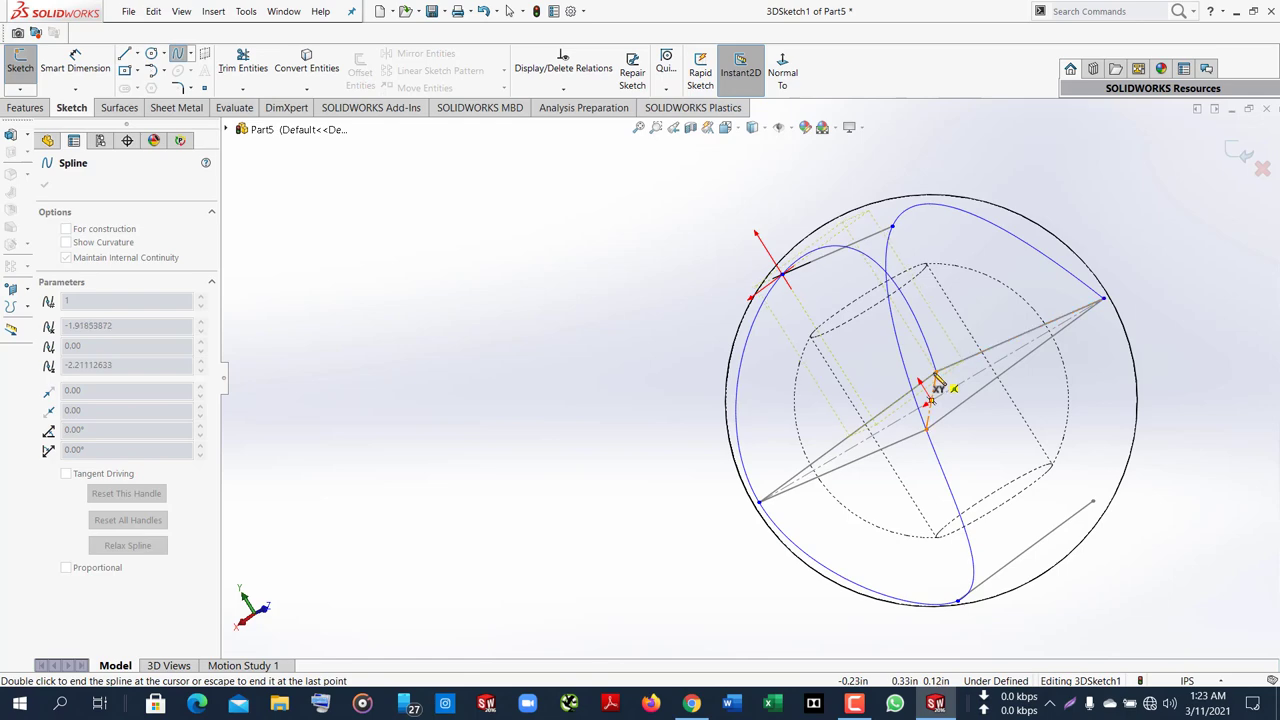
Add spline points on the guide lines and lower right, then finish and accept the spline
click(937, 378)
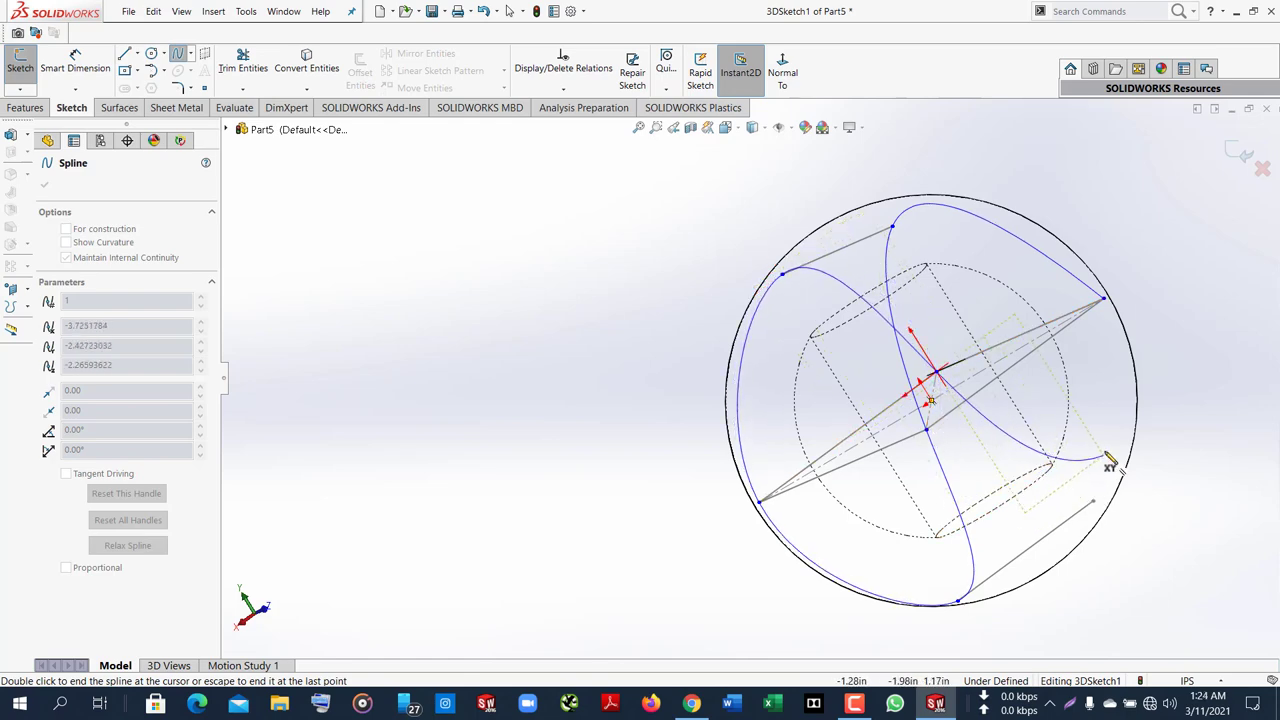
middle_drag(1088, 503, 1122, 500)
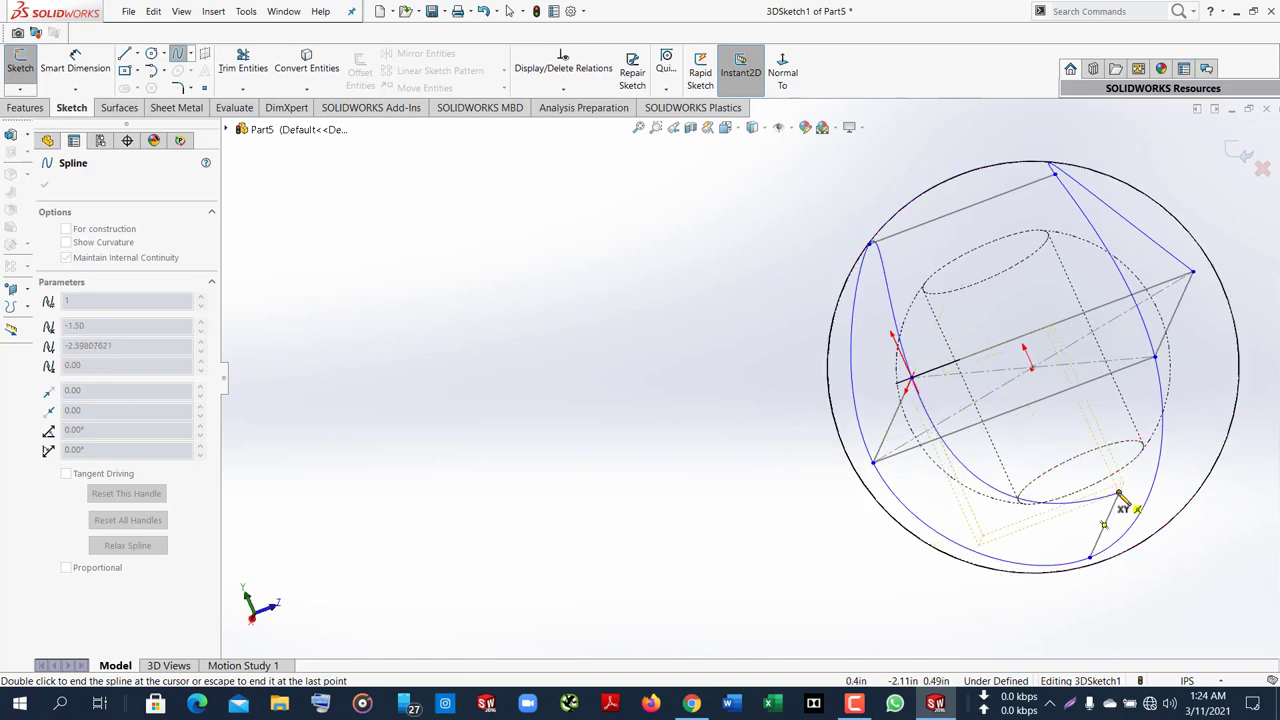
click(1121, 499)
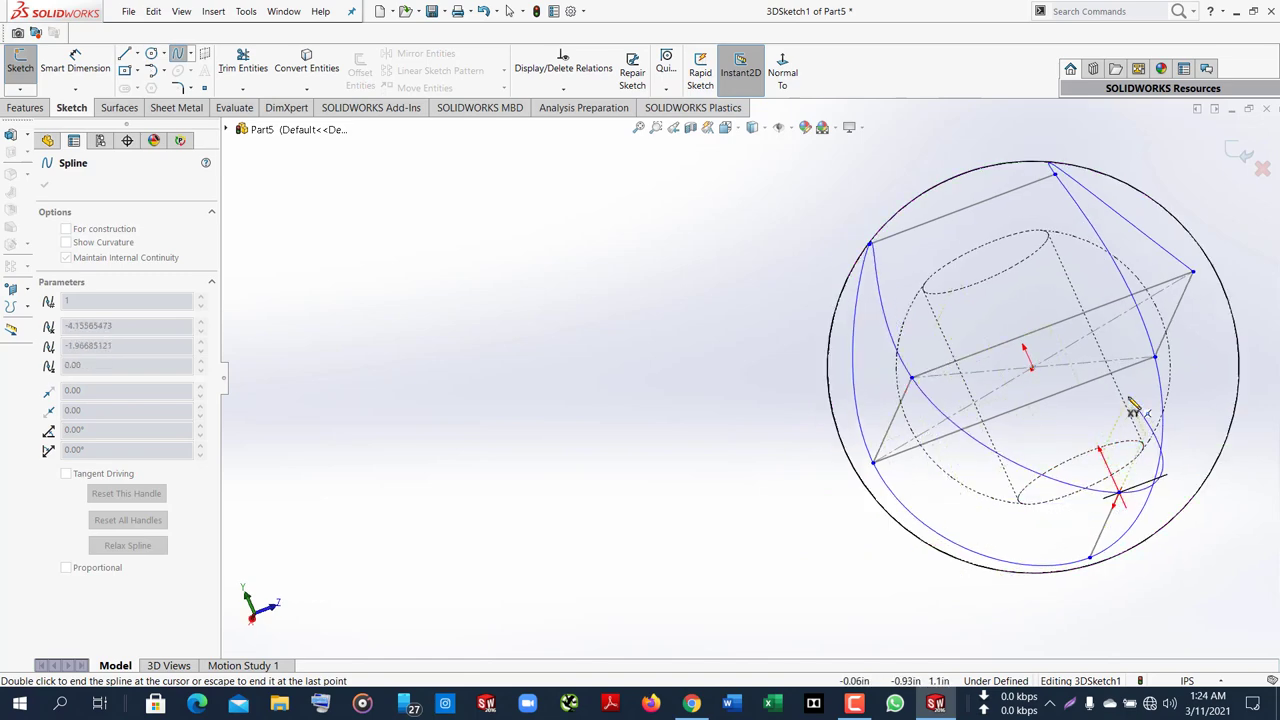
middle_drag(1133, 408, 1160, 451)
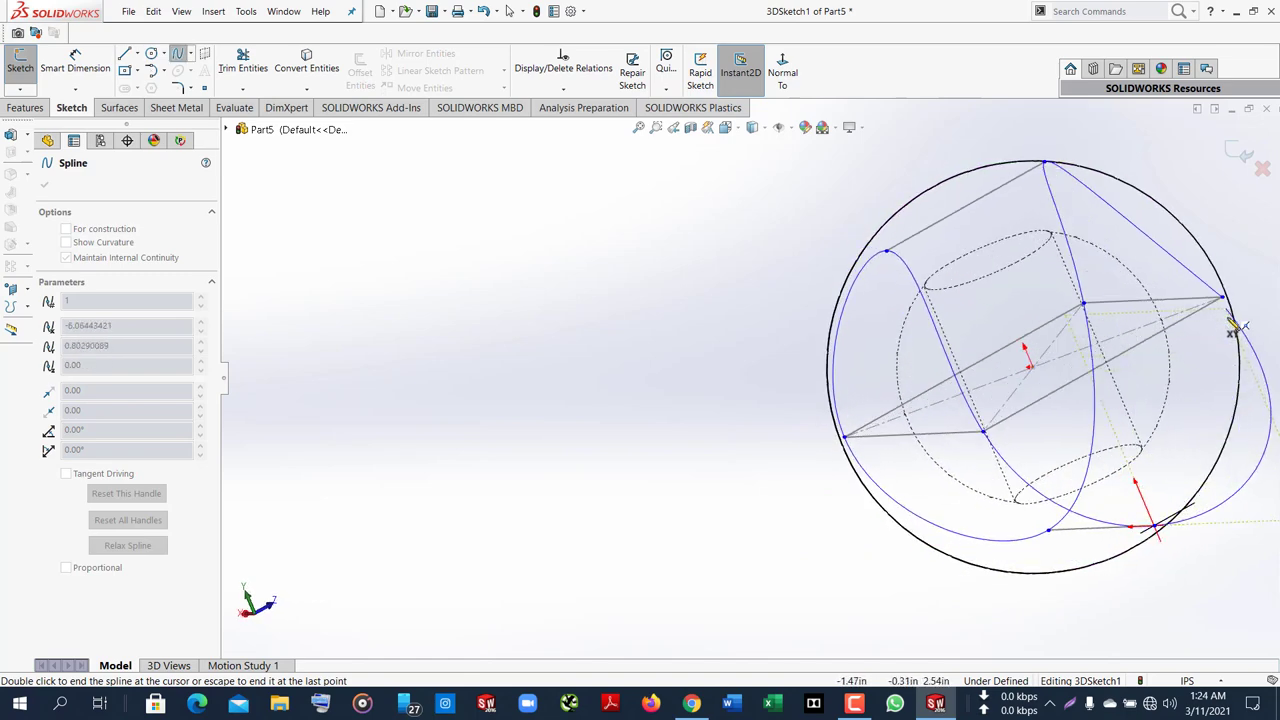
scroll(1243, 321, down, 2)
scroll(1185, 328, down, 2)
scroll(1110, 334, down, 2)
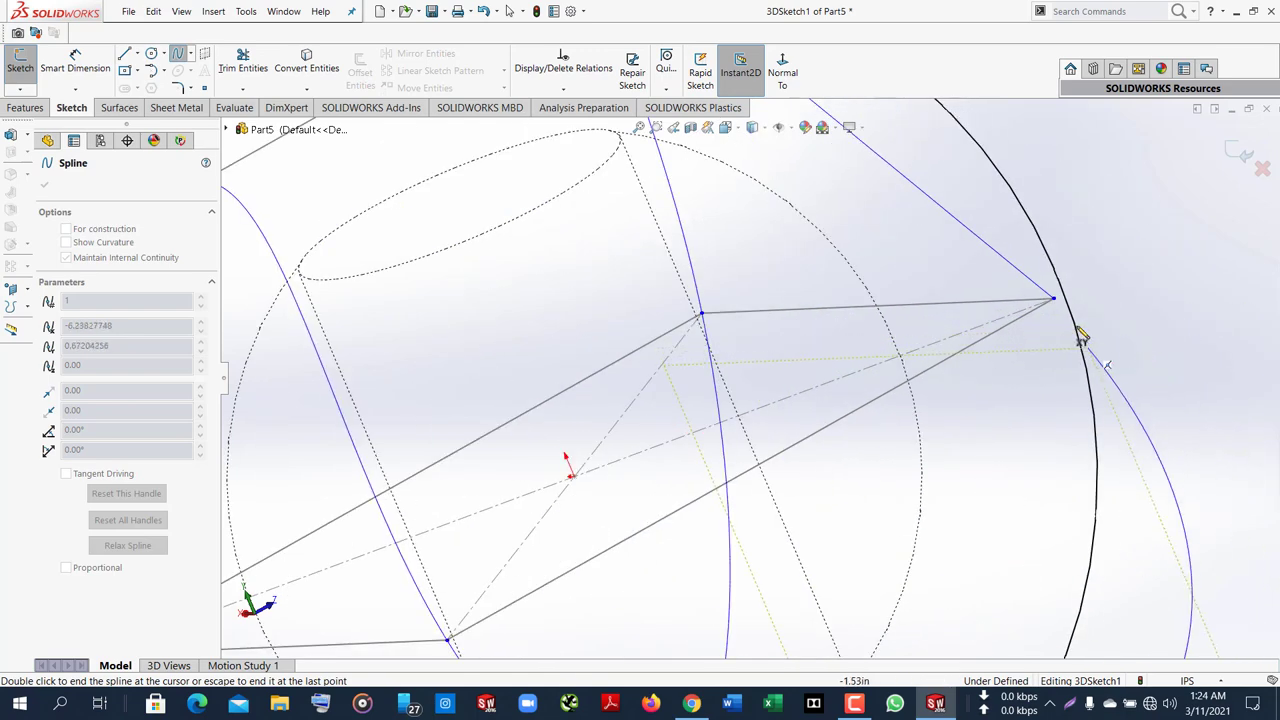
double_click(1055, 302)
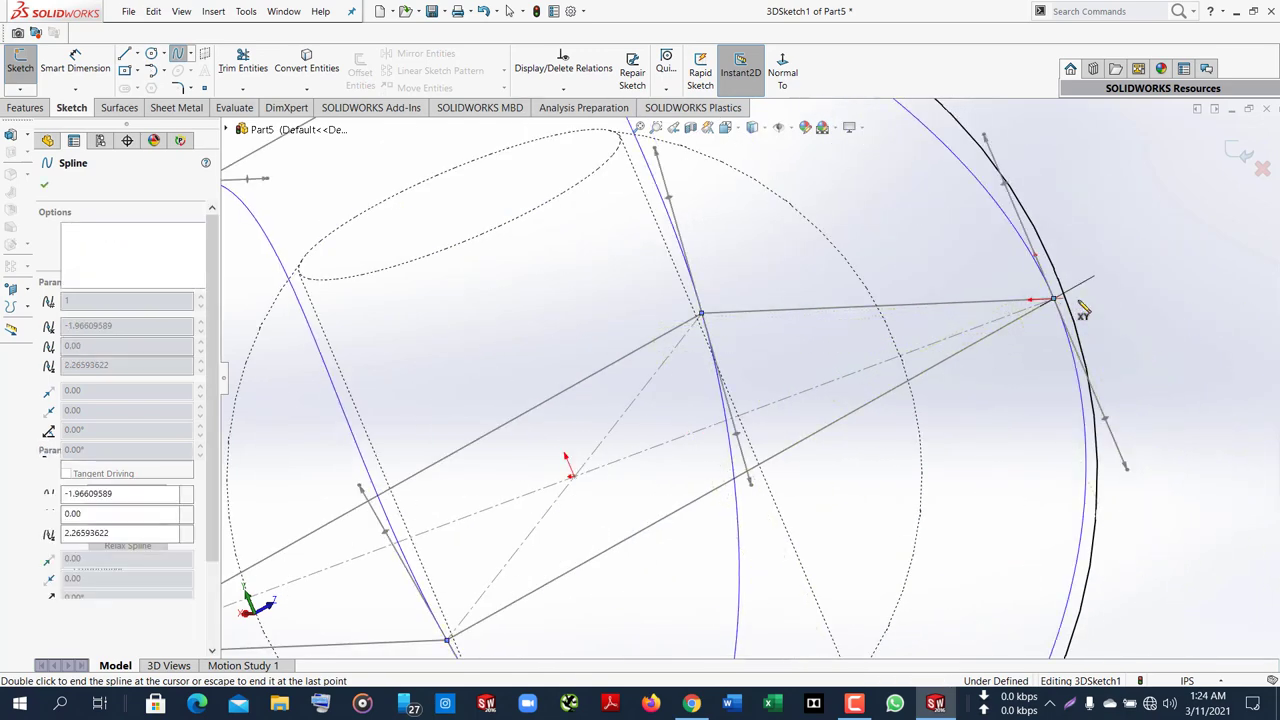
key(z)
scroll(996, 368, up, 3)
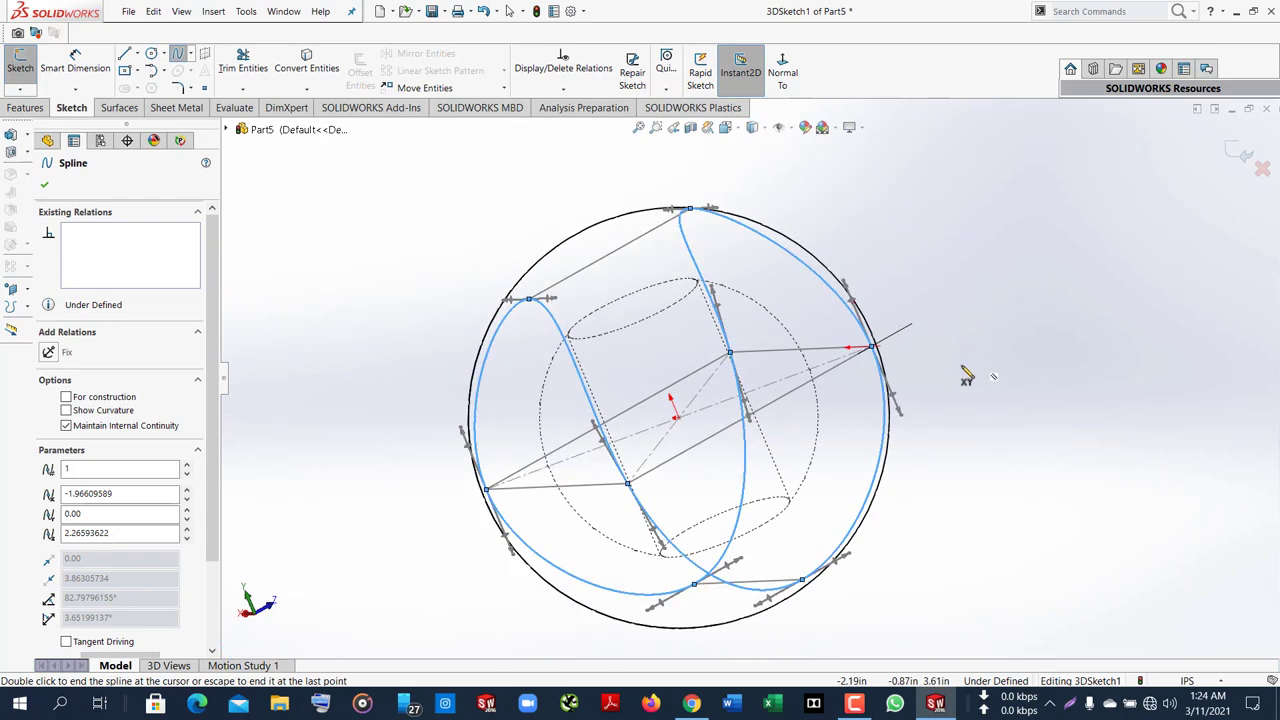
mouse_move(948, 337)
middle_down()
mouse_move(1056, 276)
mouse_move(1057, 240)
mouse_move(877, 226)
mouse_move(848, 308)
middle_up()
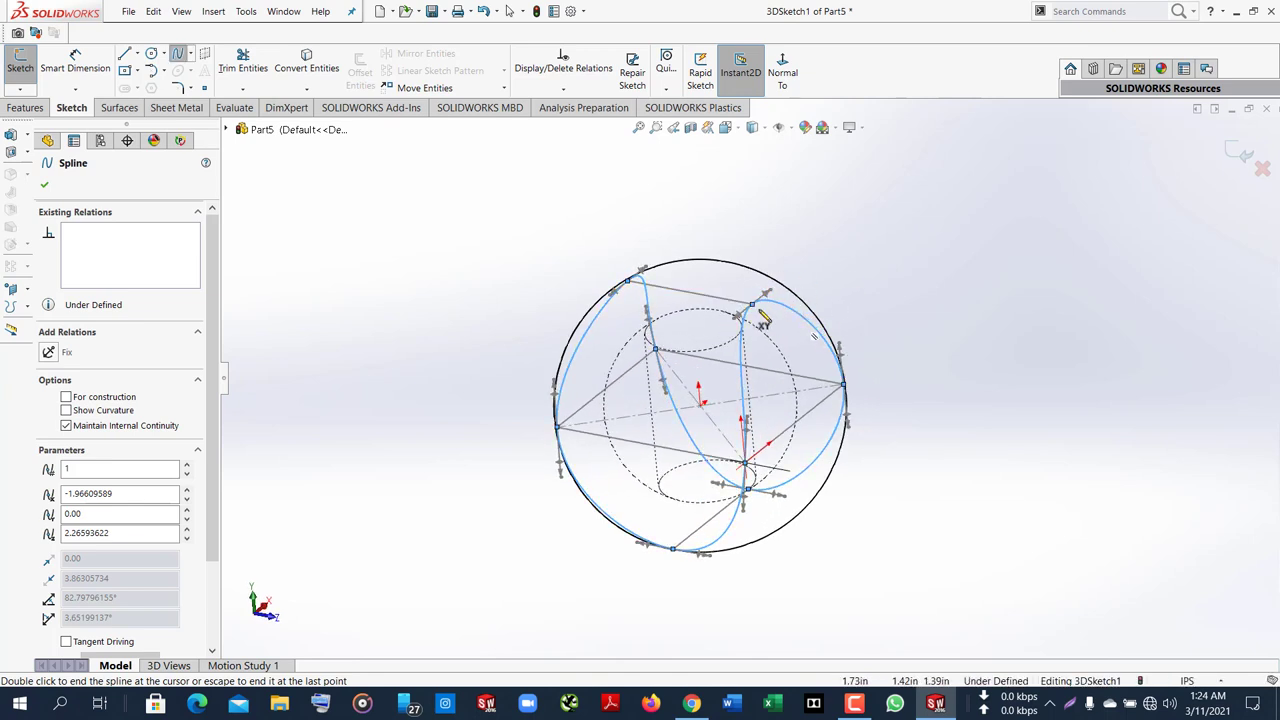
click(45, 190)
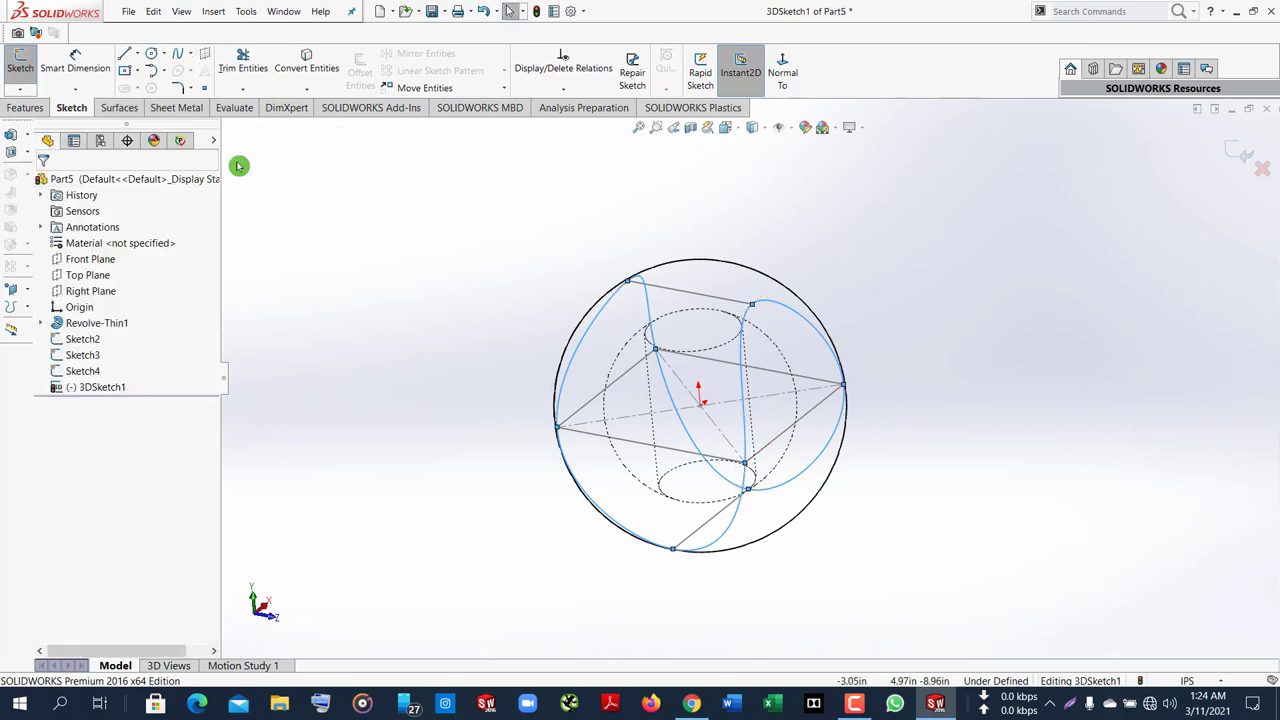
Close the 3D sketch and start a new sketch on the Front Plane, viewed head-on
click(1238, 152)
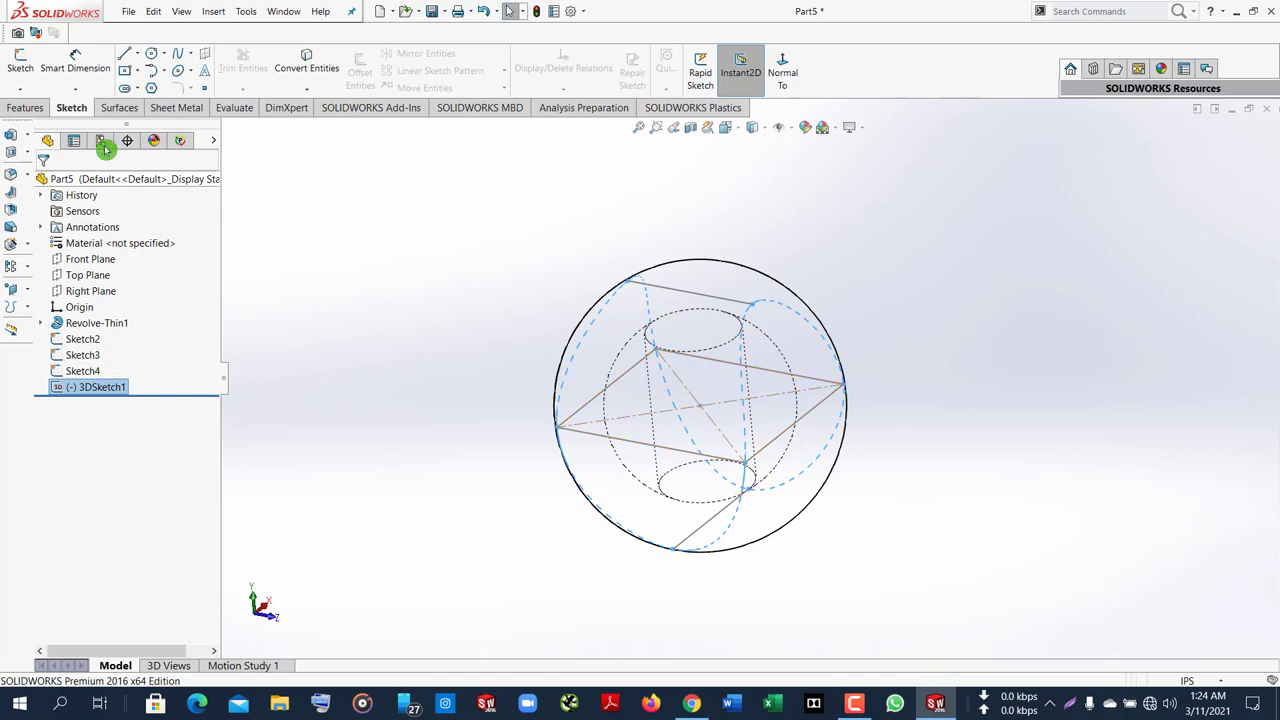
click(141, 84)
click(71, 260)
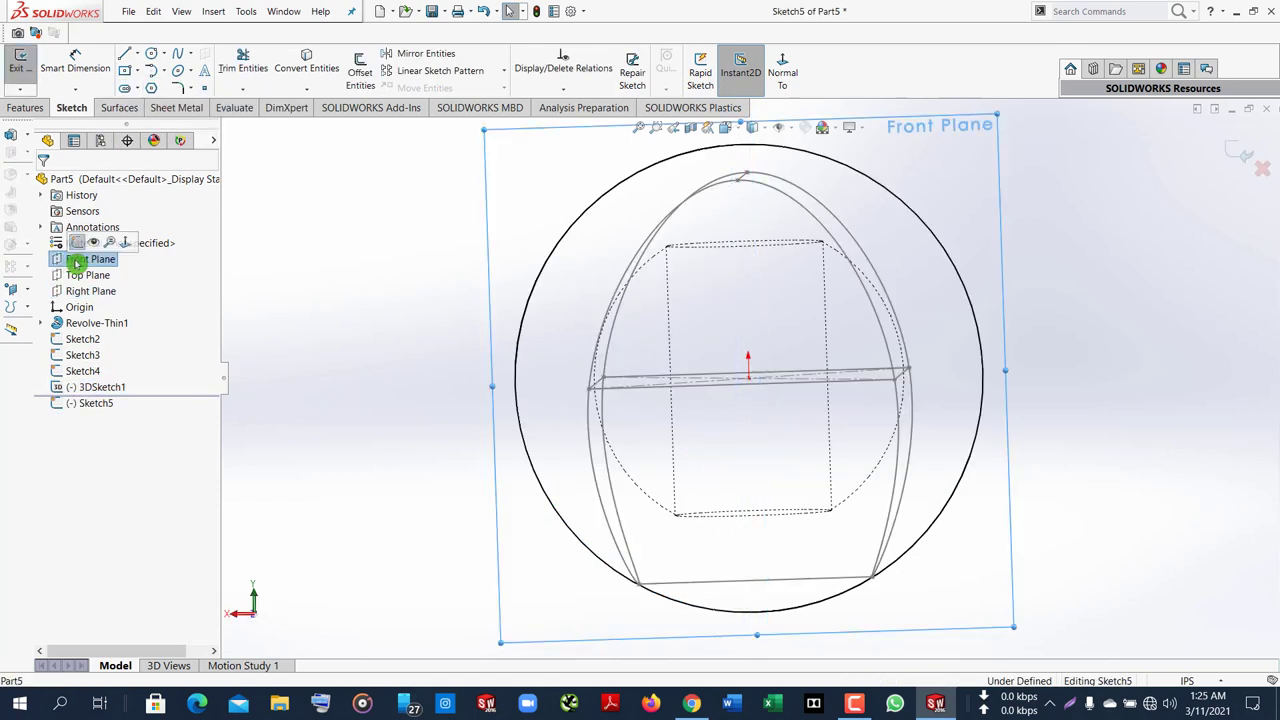
right_click(76, 262)
click(84, 247)
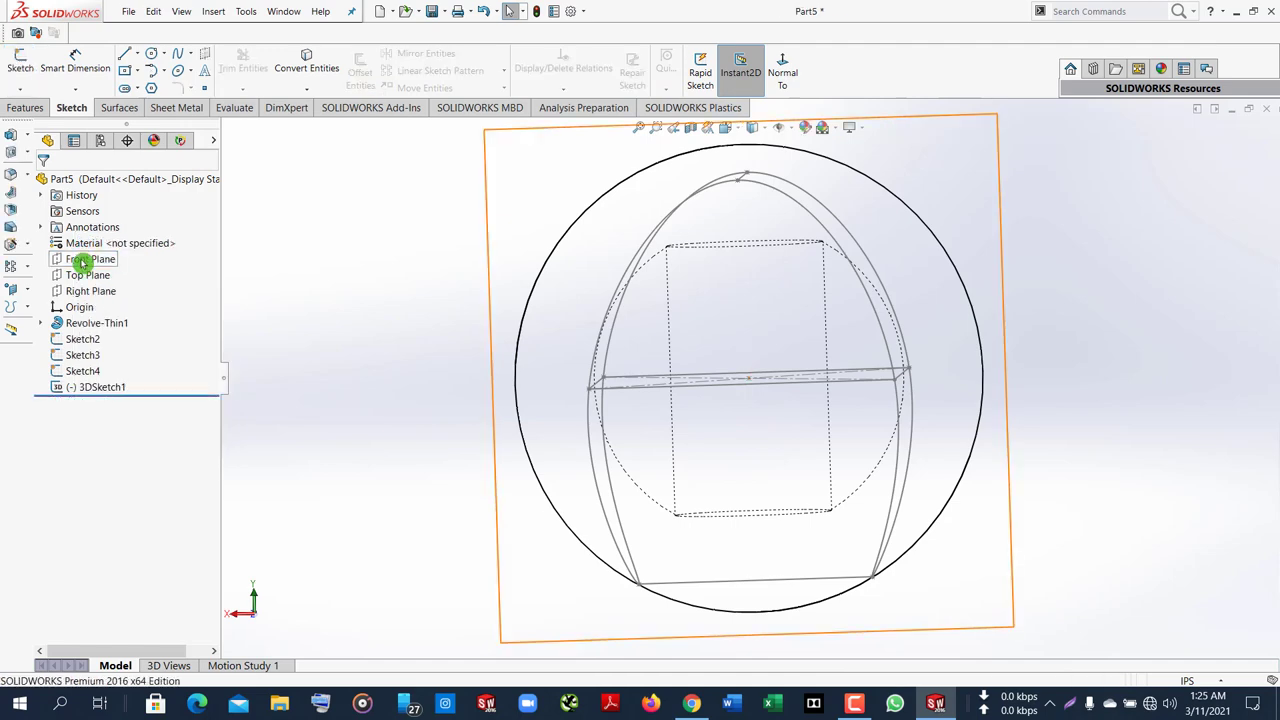
right_click(82, 262)
click(91, 246)
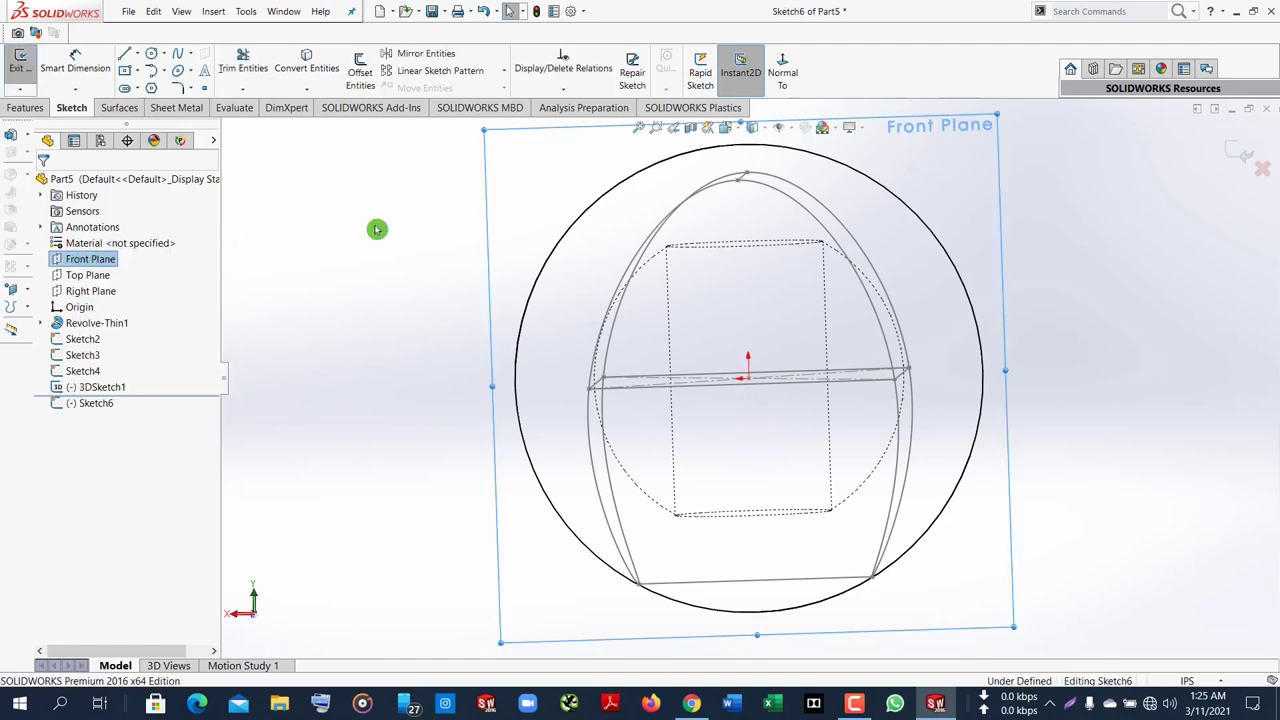
click(782, 72)
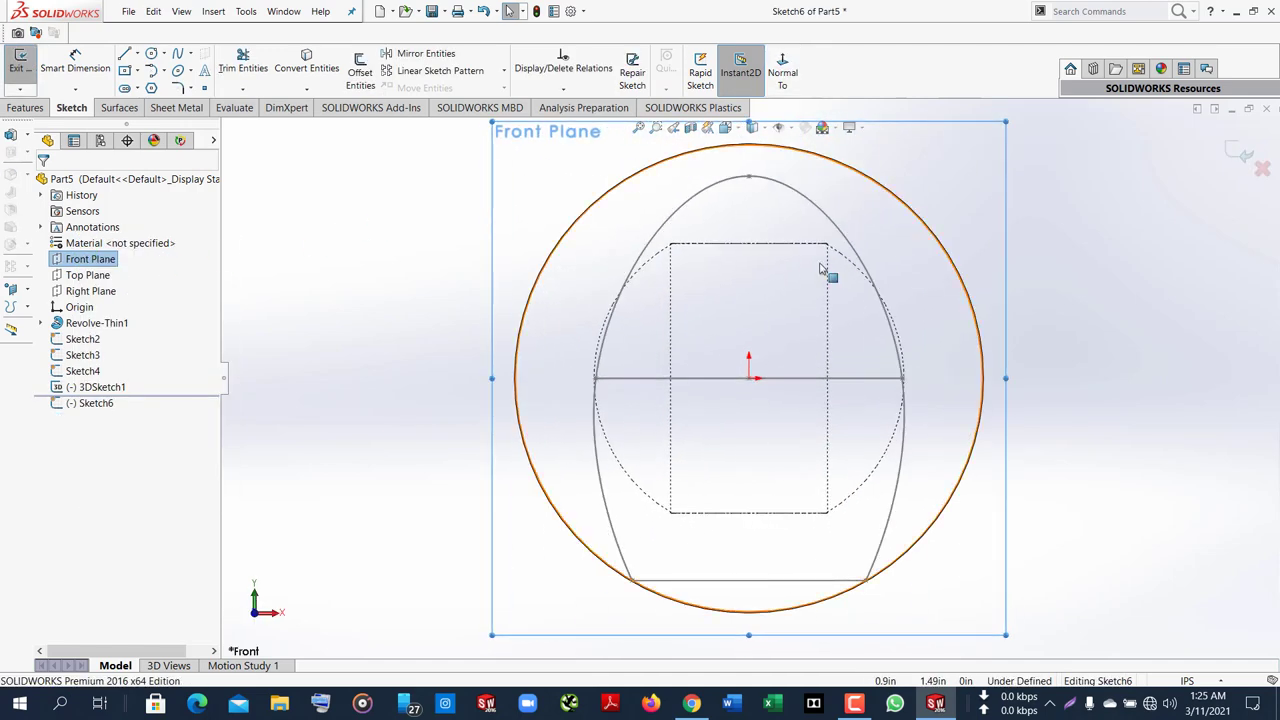
Draw a centre-point straight slot centred on the lower-right arc end along the bottom line
click(143, 88)
click(200, 123)
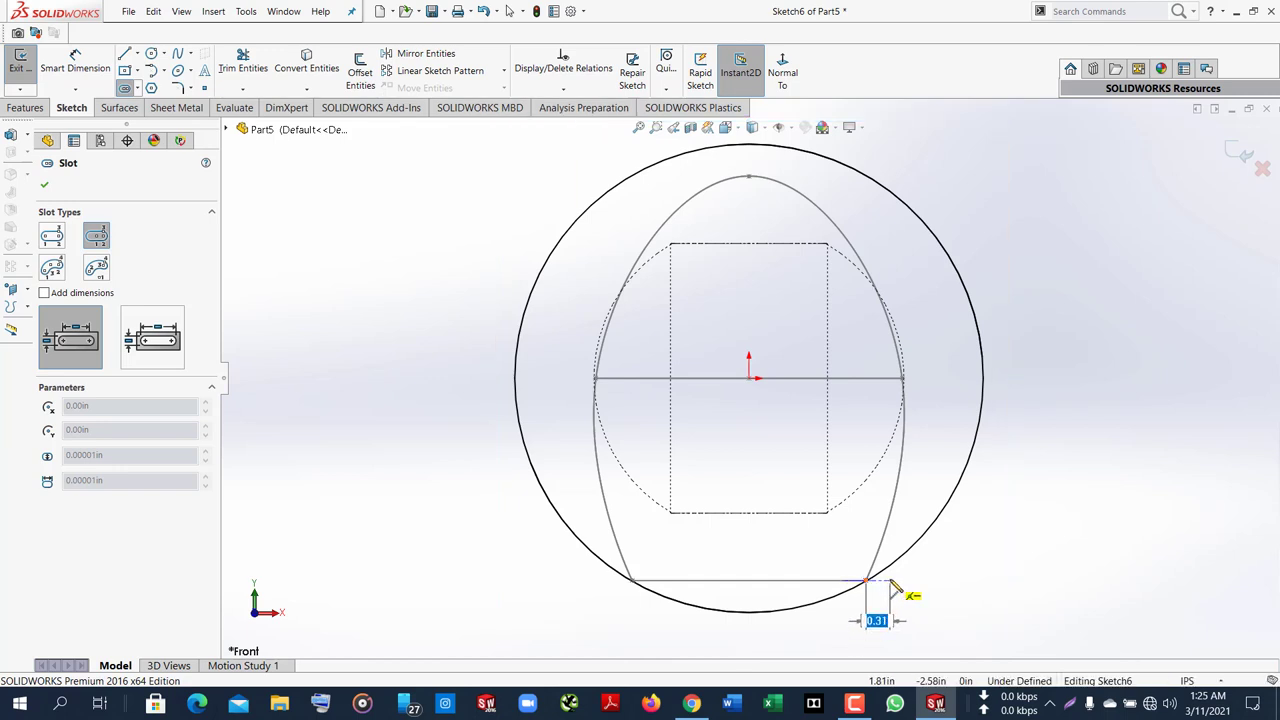
click(893, 590)
click(898, 579)
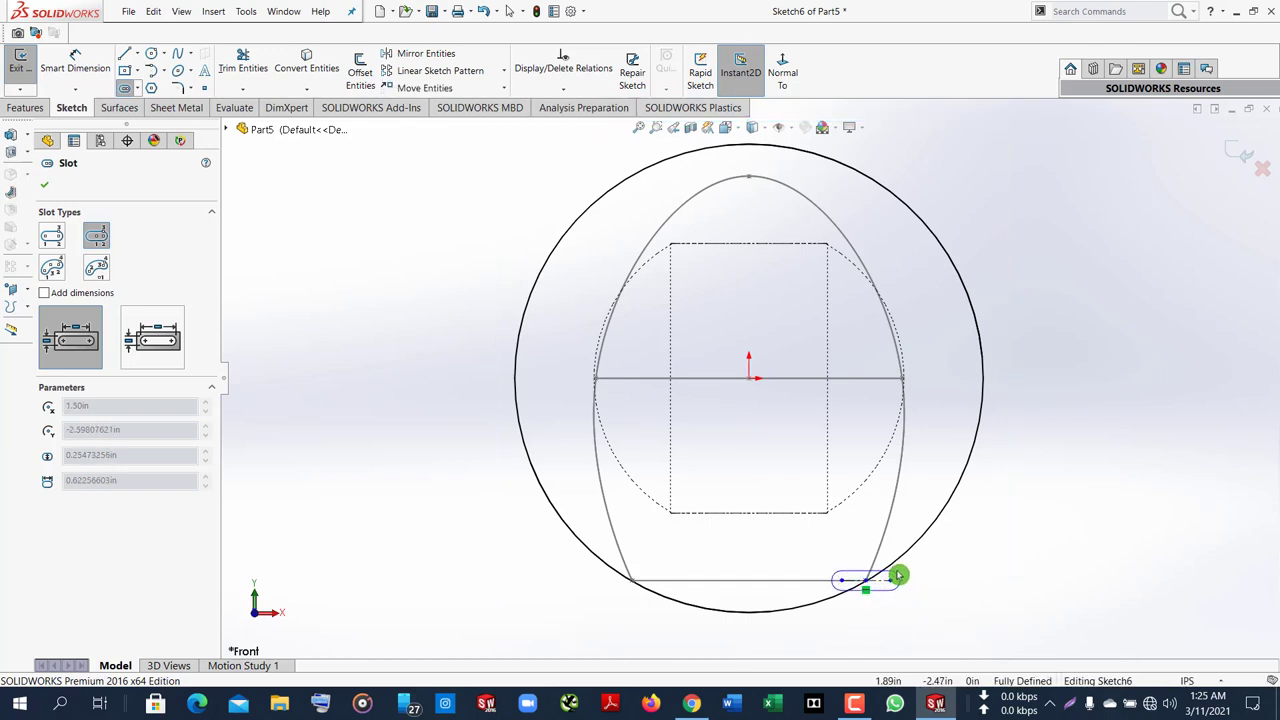
click(898, 572)
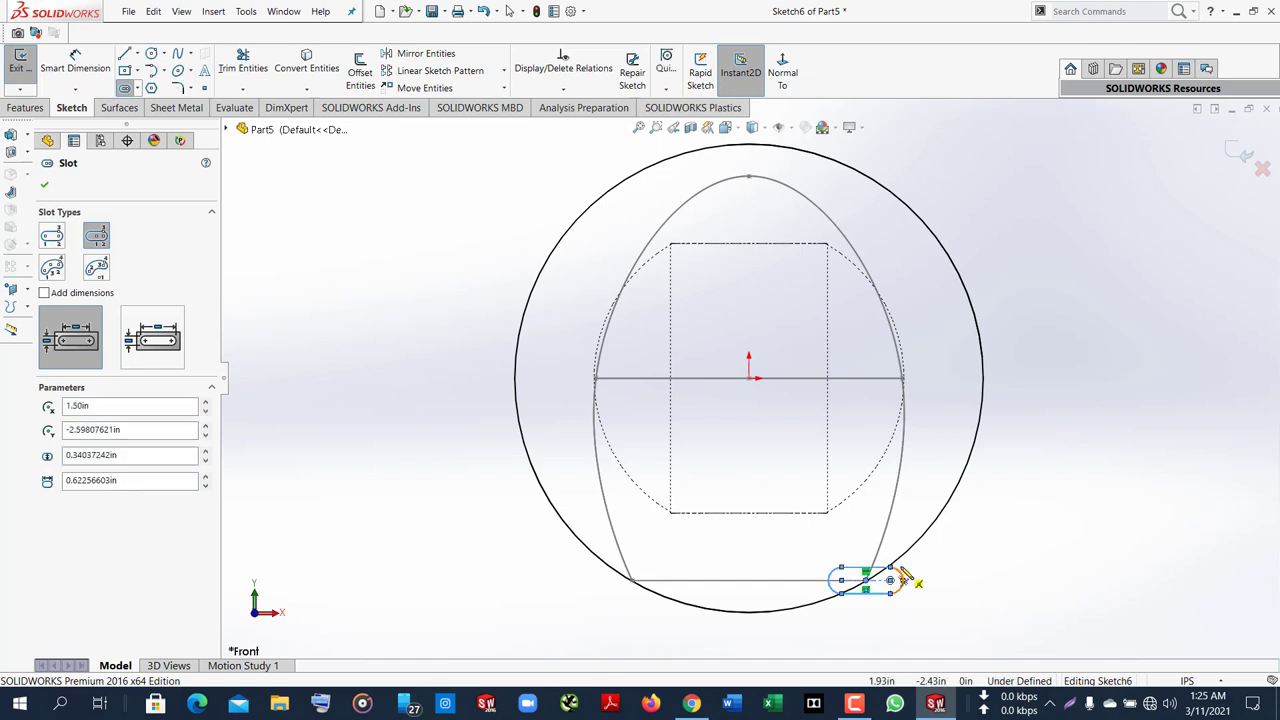
scroll(898, 543, down, 2)
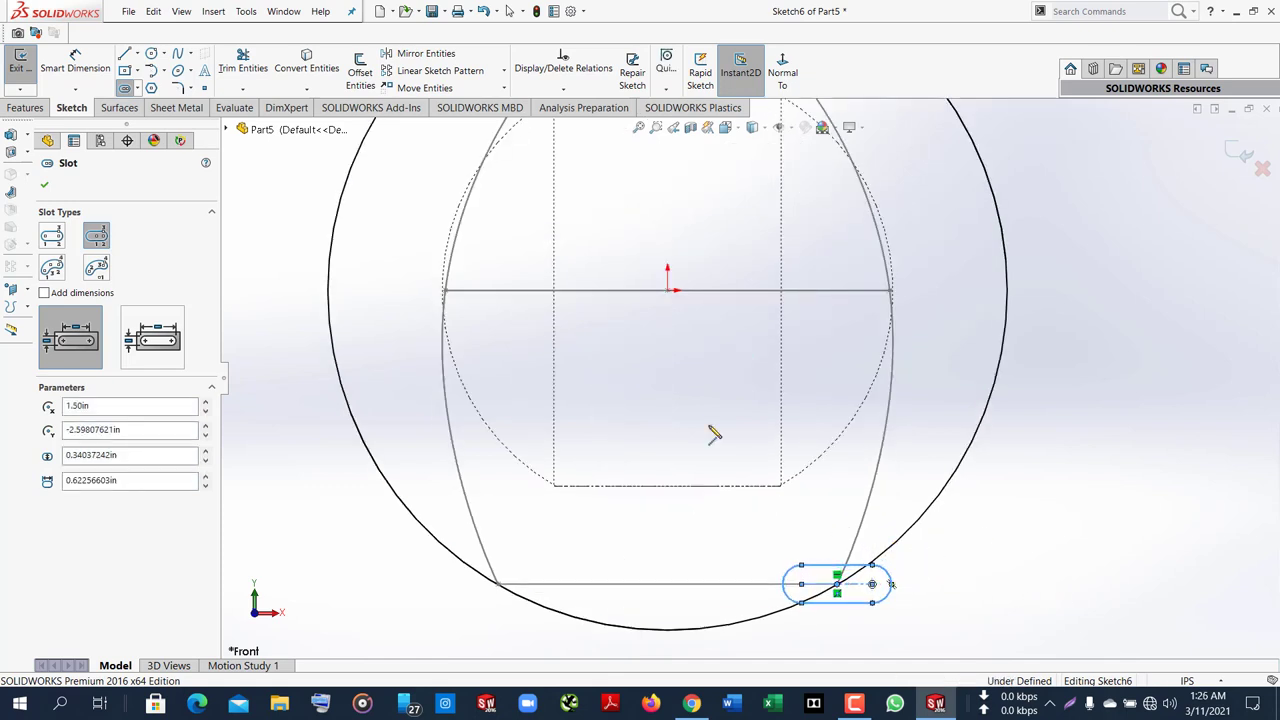
click(51, 181)
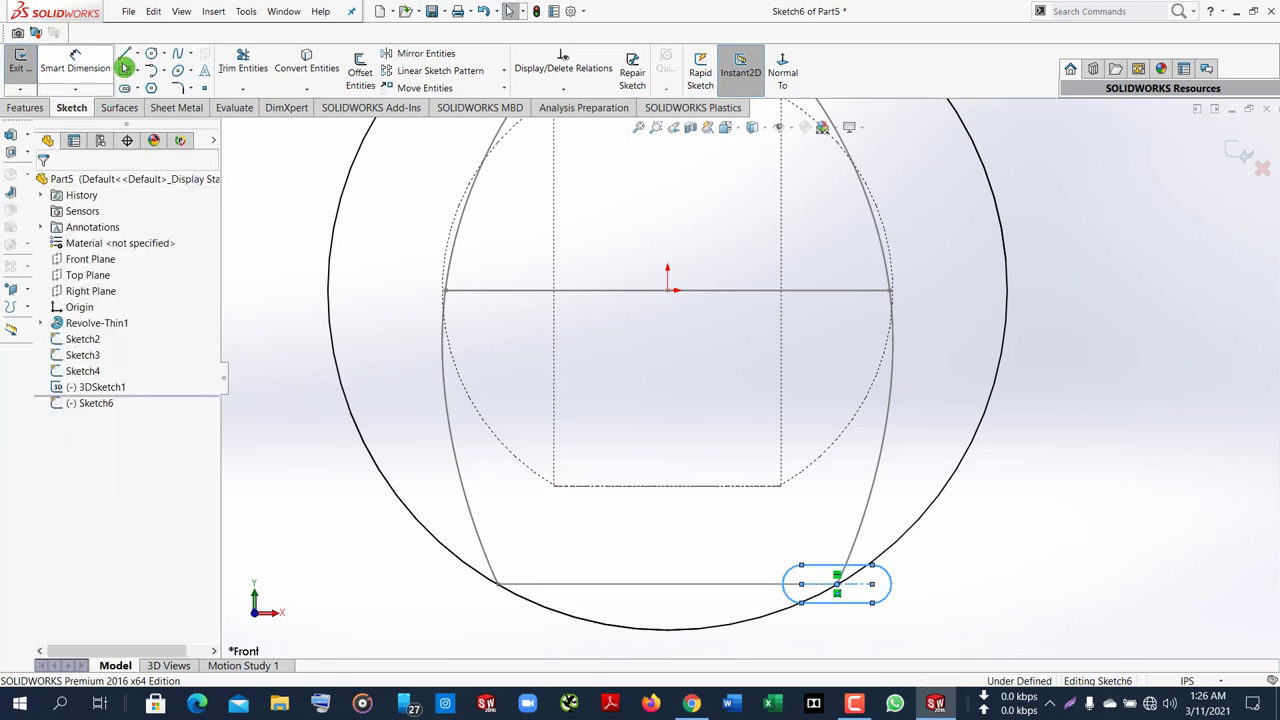
Dimension the slot length at 0.50 in
click(92, 73)
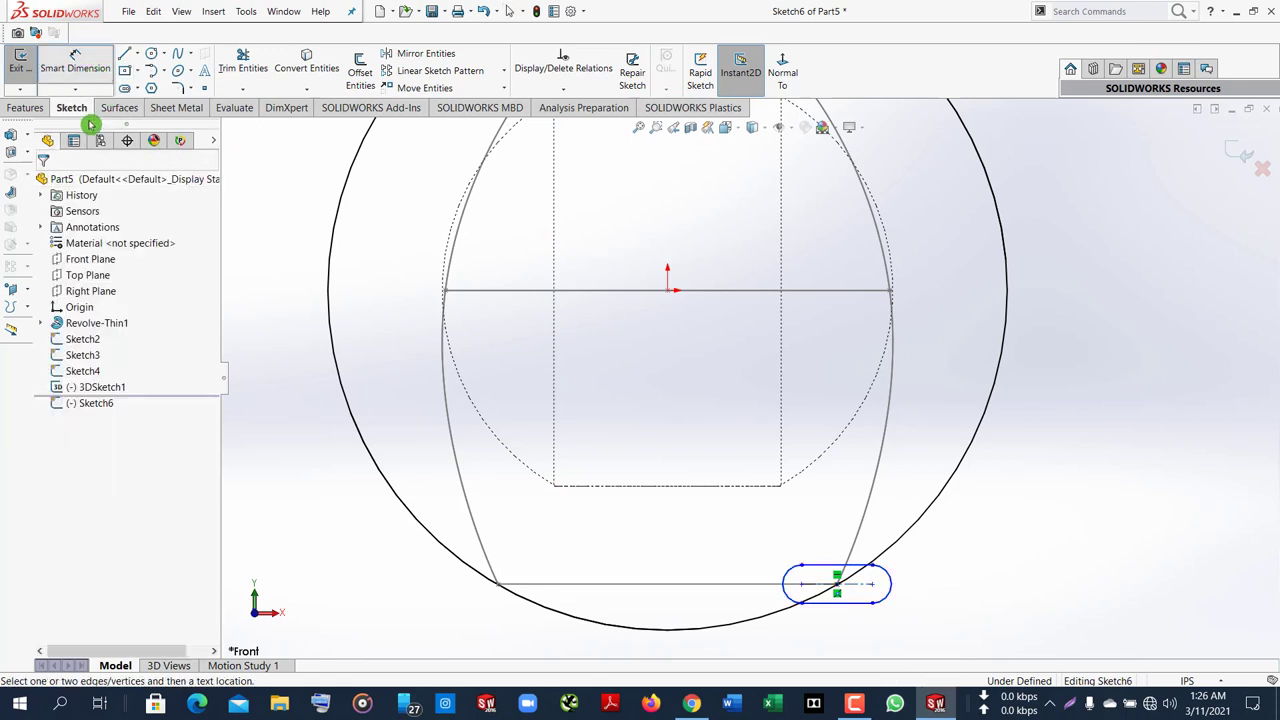
click(838, 570)
click(849, 522)
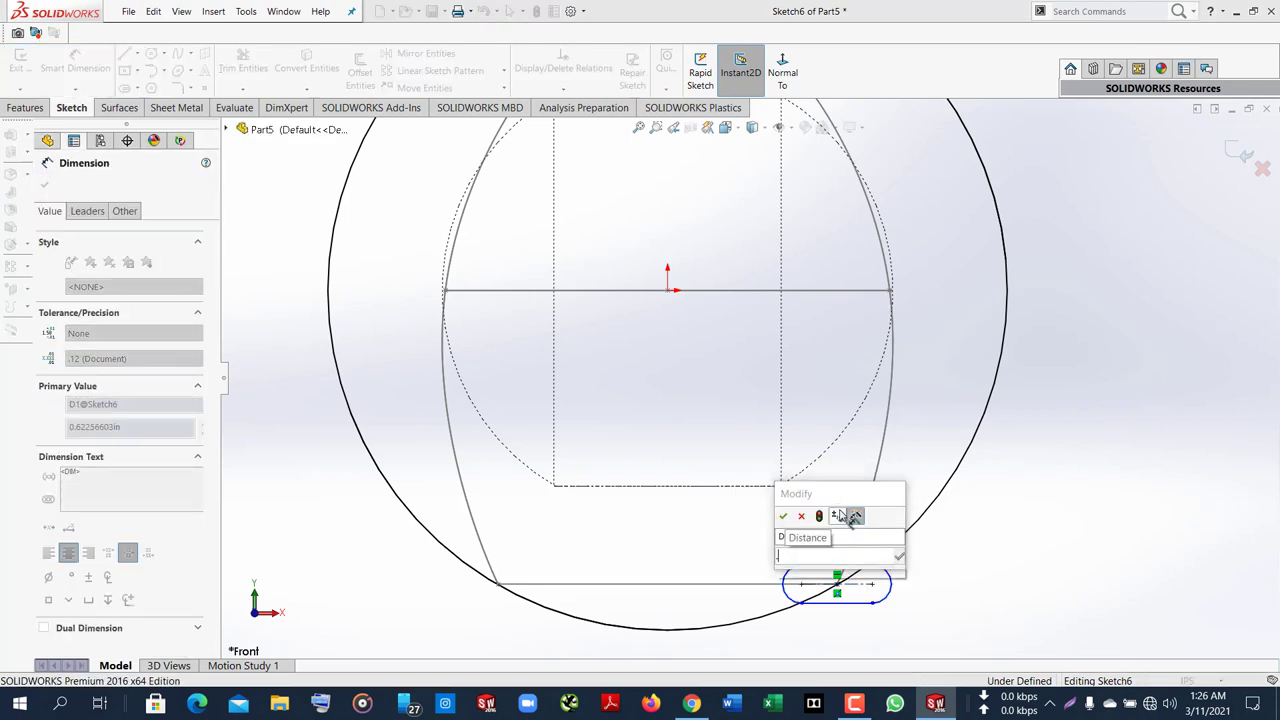
text(5)
key(Return)
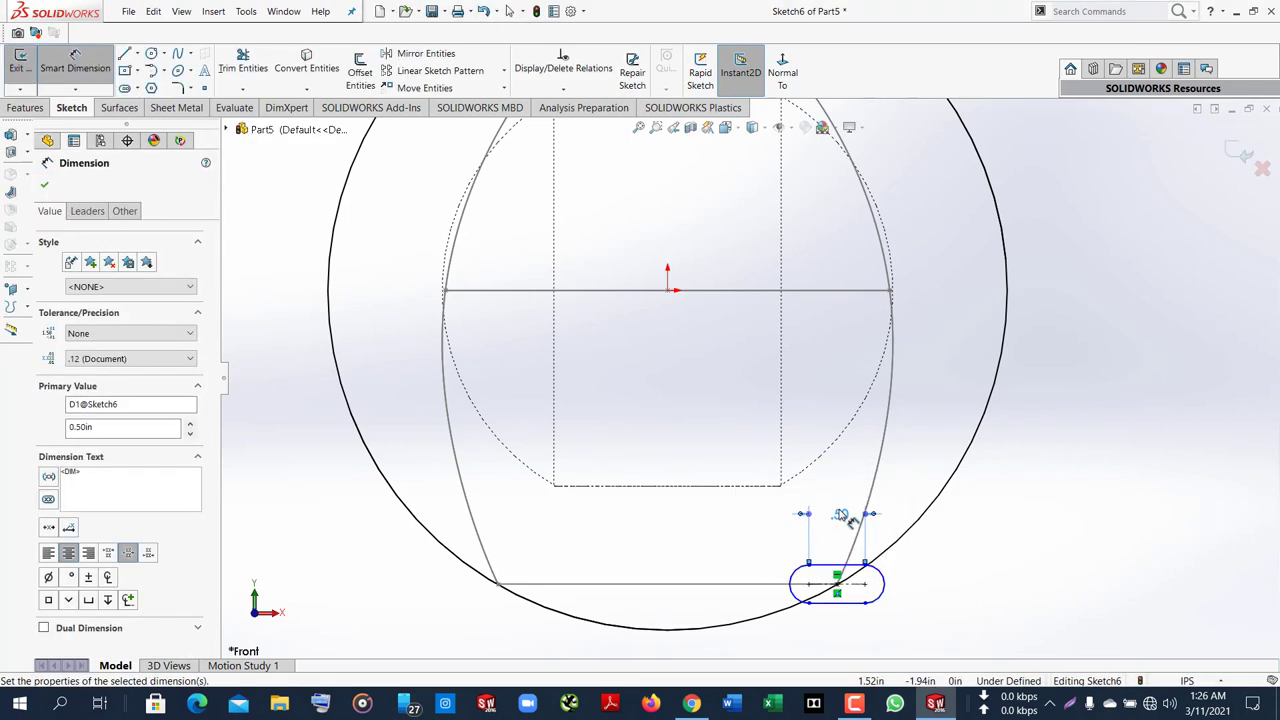
Set the slot end radius to 0.15 in and finish the sketch
click(891, 579)
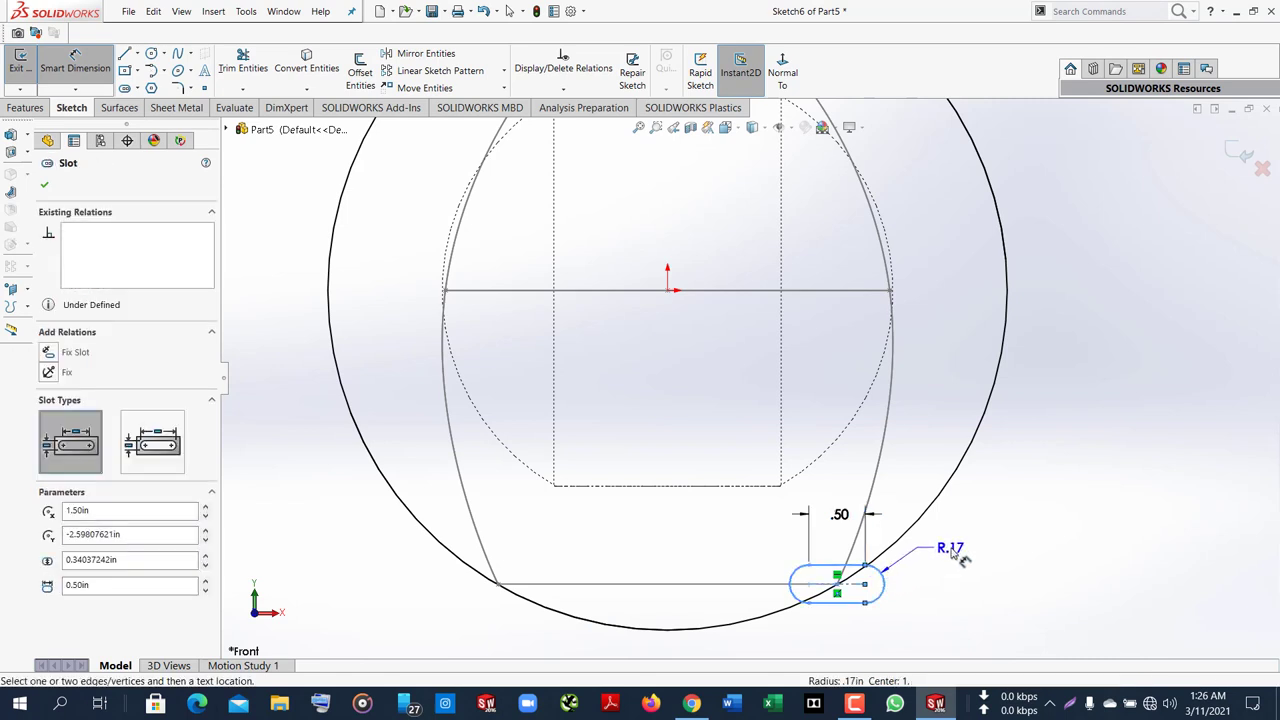
click(958, 558)
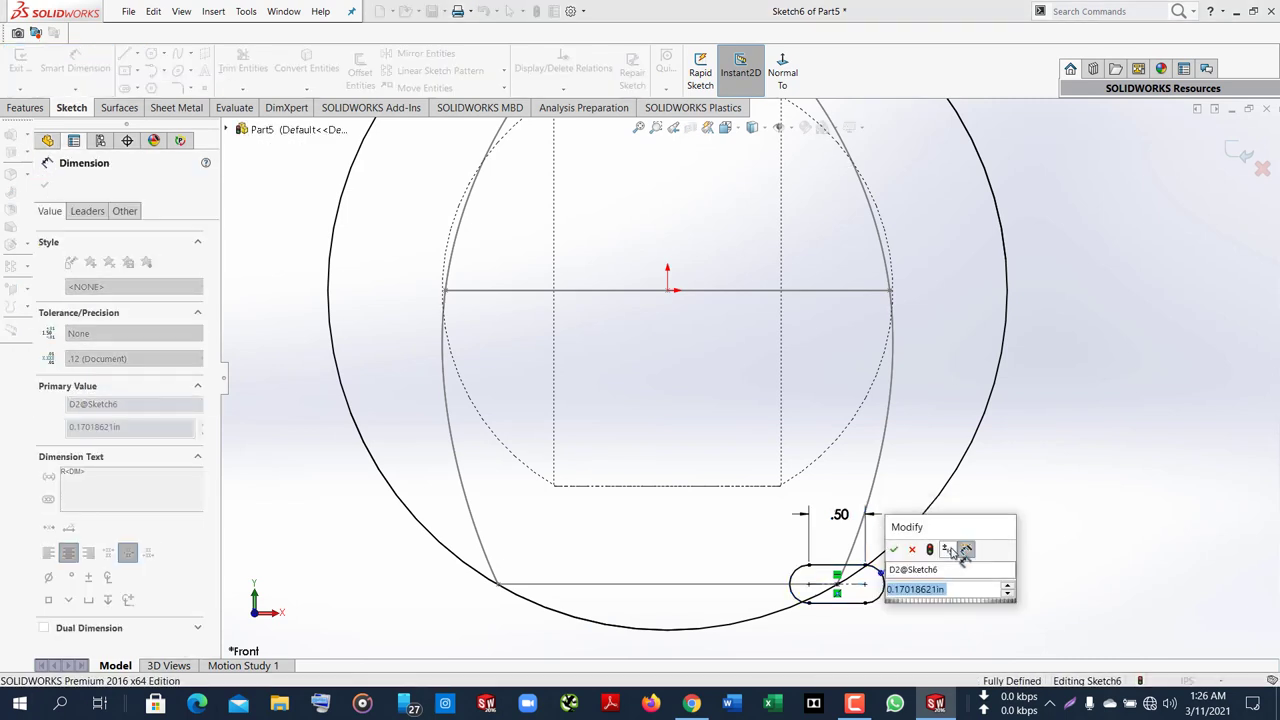
key(BackSpace)
text(.15)
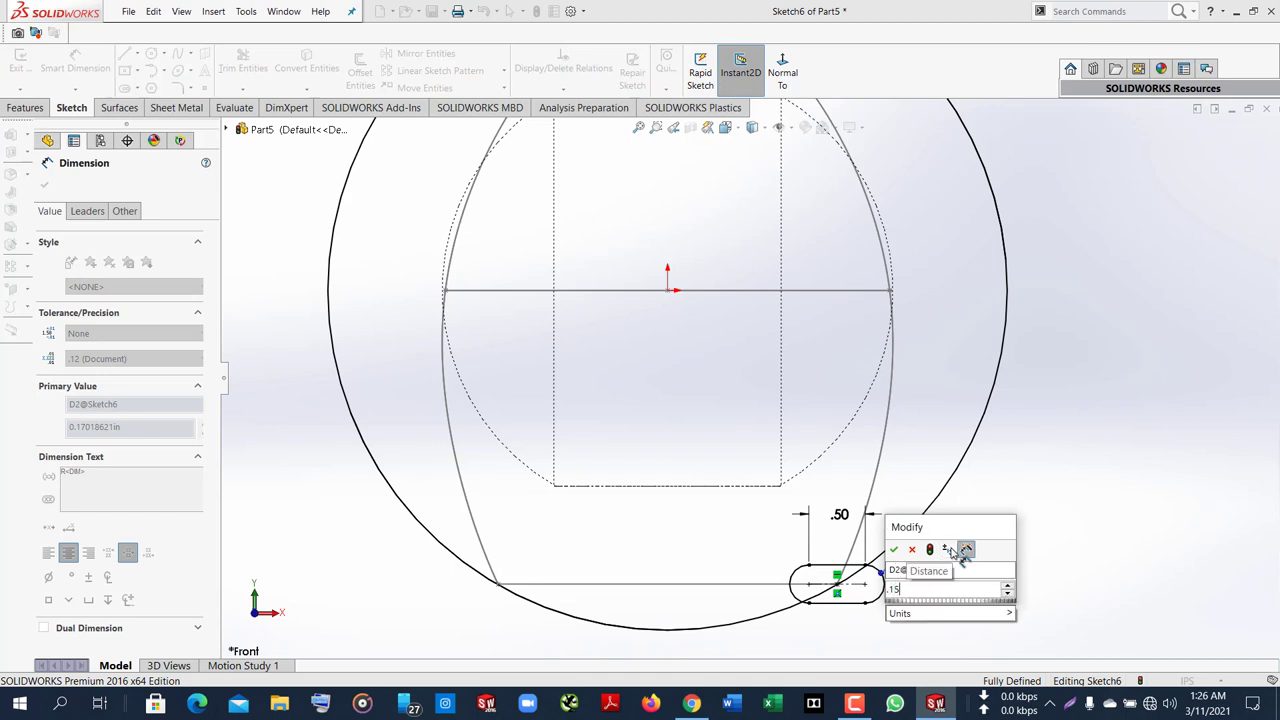
key(Return)
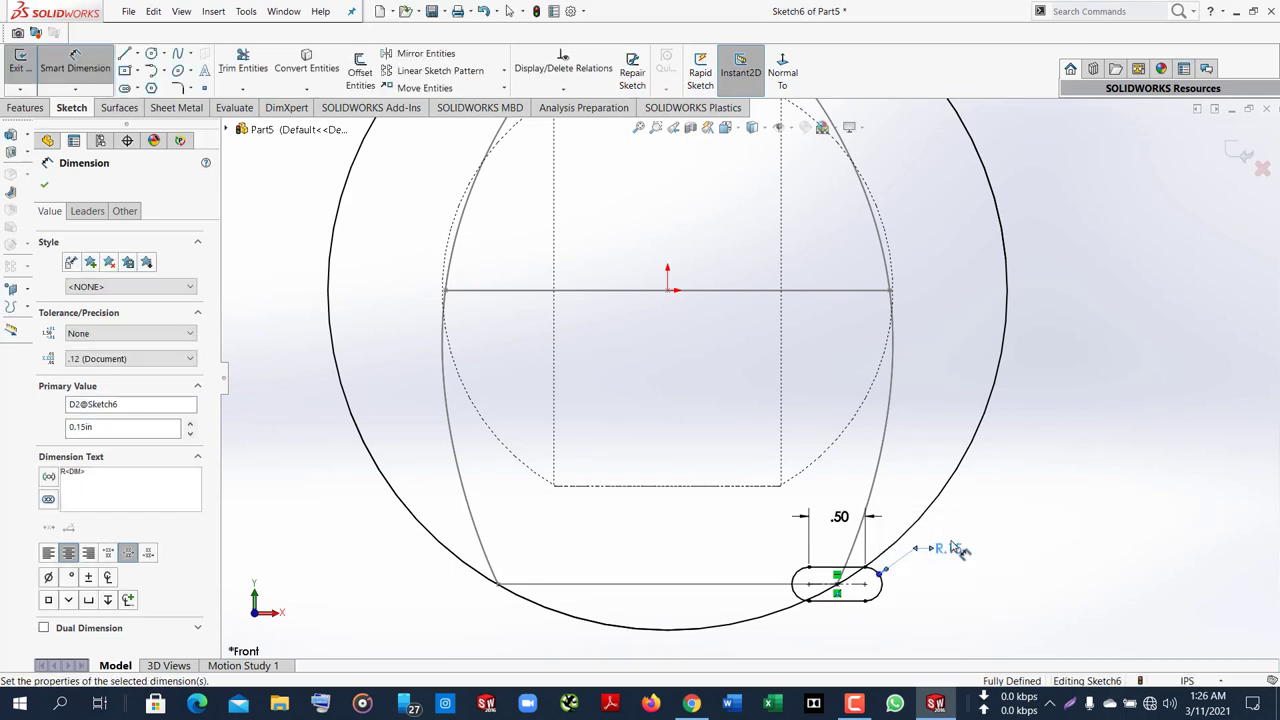
click(43, 188)
key(f)
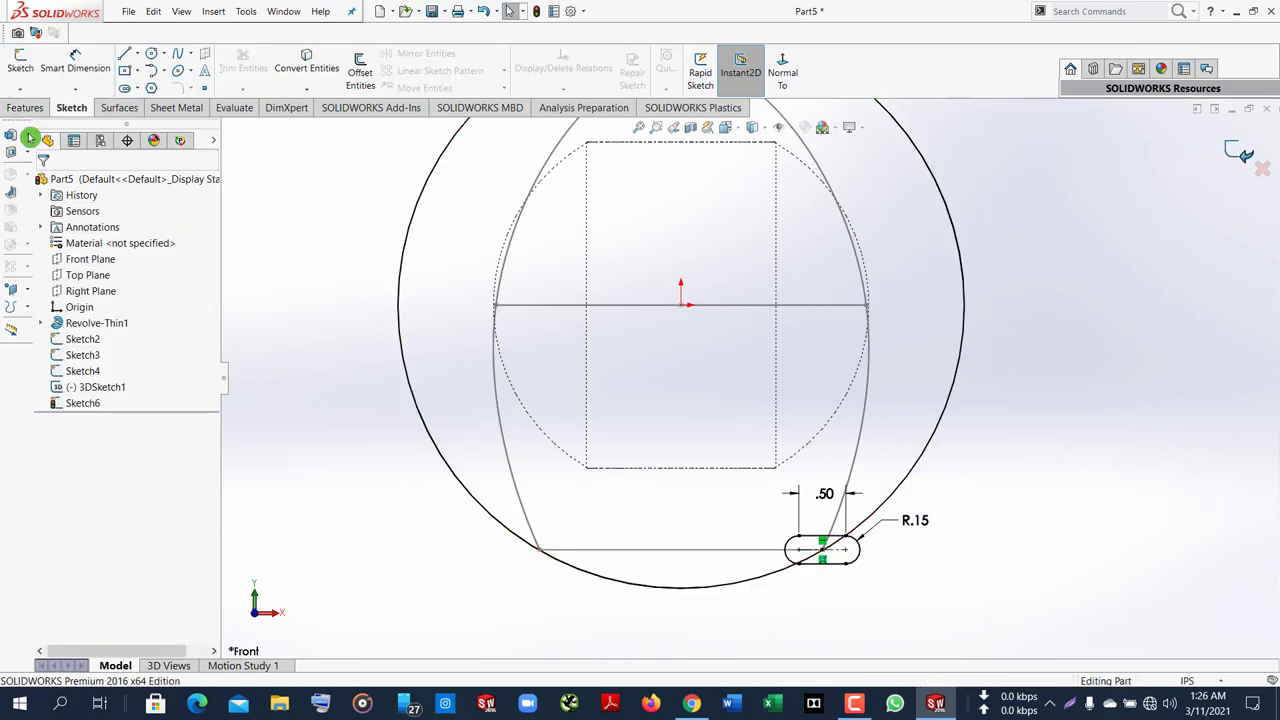
Start a Swept Cut with 3DSketch1 as the path and preview it
click(27, 108)
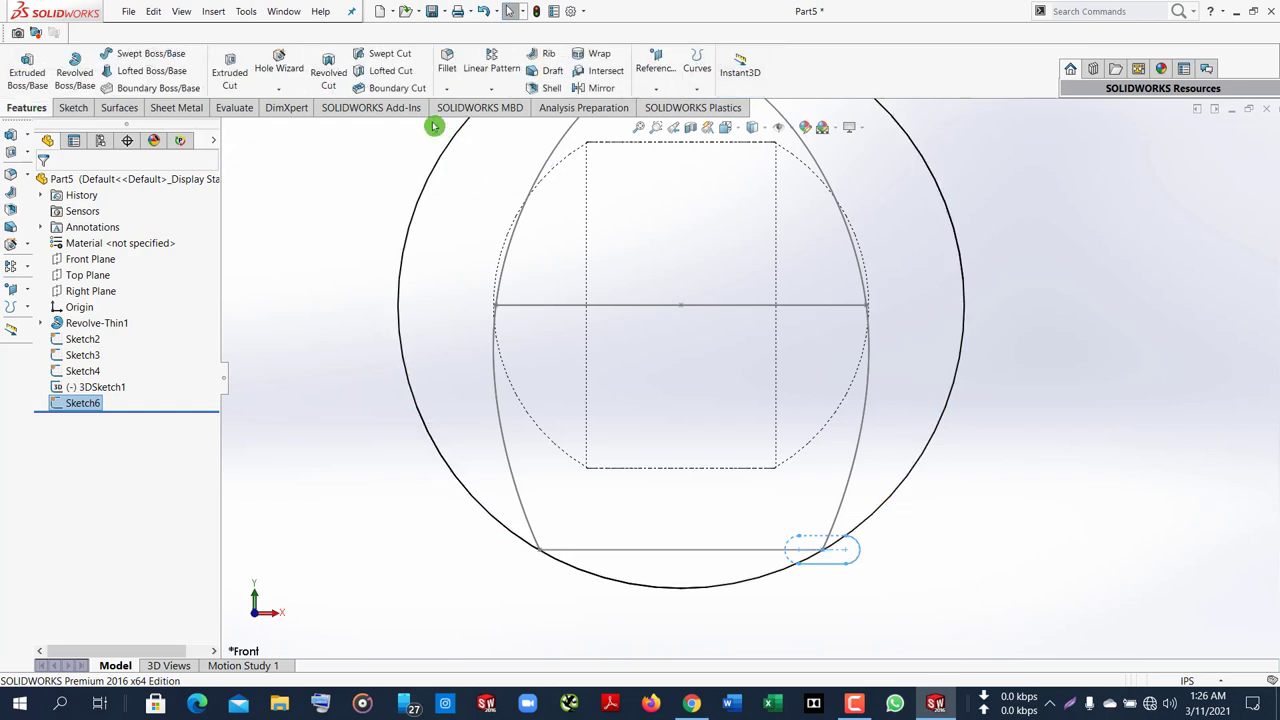
click(400, 54)
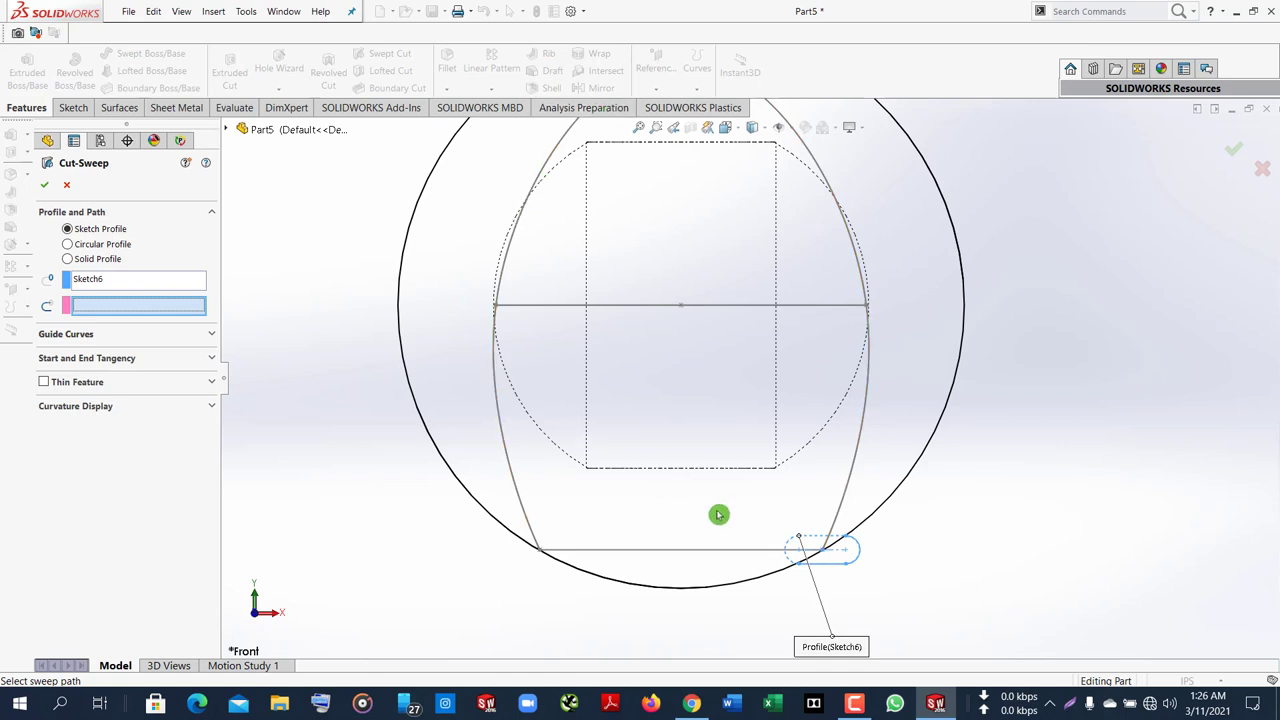
click(850, 485)
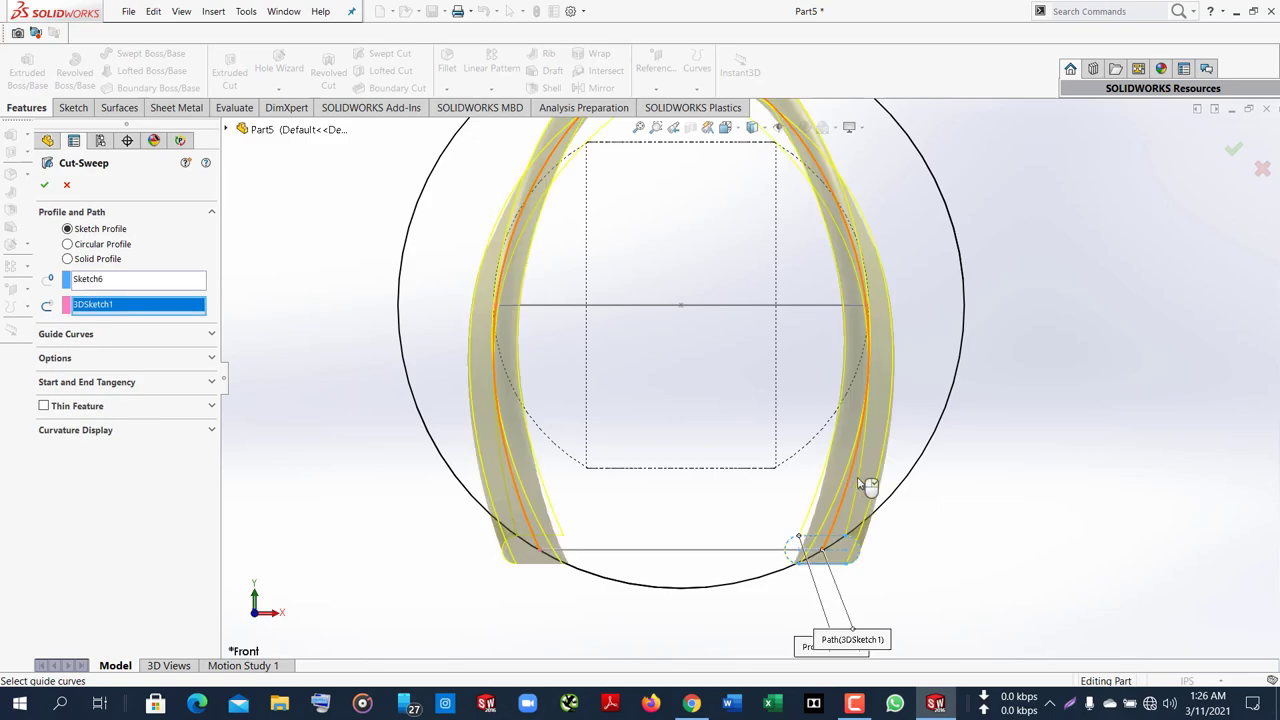
mouse_move(1114, 521)
middle_down()
mouse_move(980, 491)
mouse_move(911, 431)
mouse_move(1016, 457)
mouse_move(1031, 443)
middle_up()
key(f)
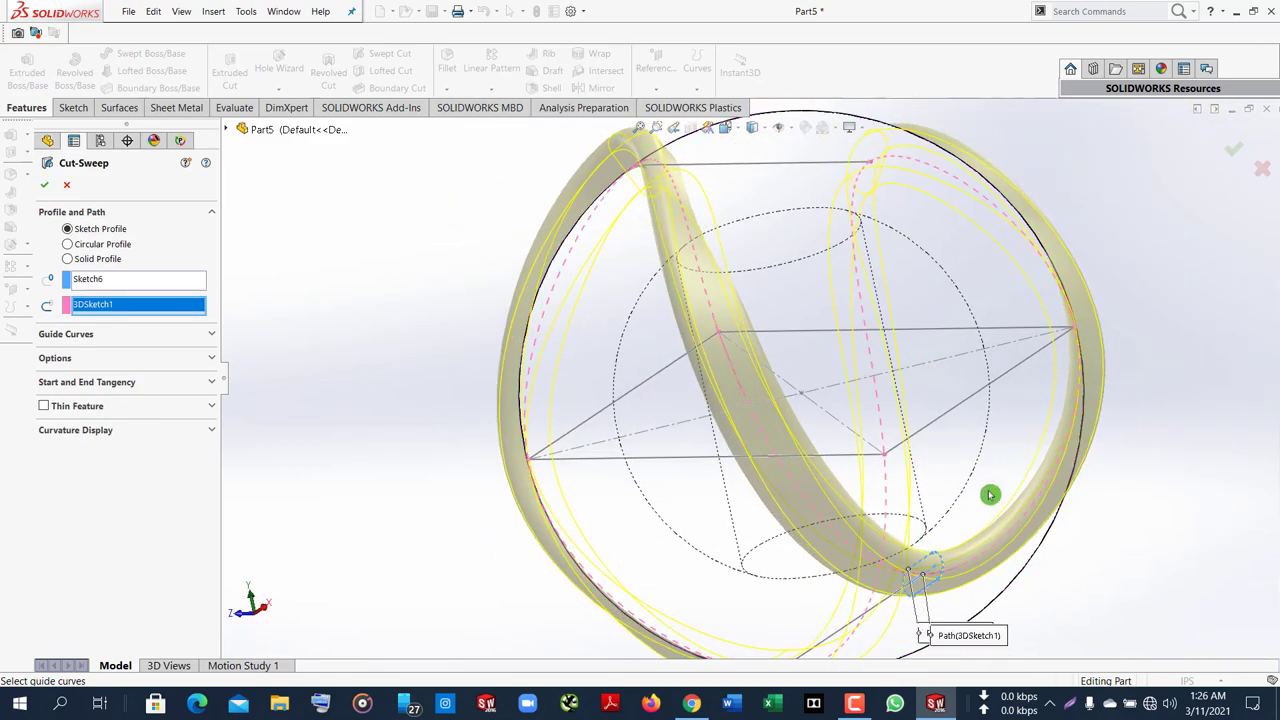
mouse_move(1068, 381)
middle_down()
mouse_move(1089, 400)
mouse_move(958, 398)
middle_up()
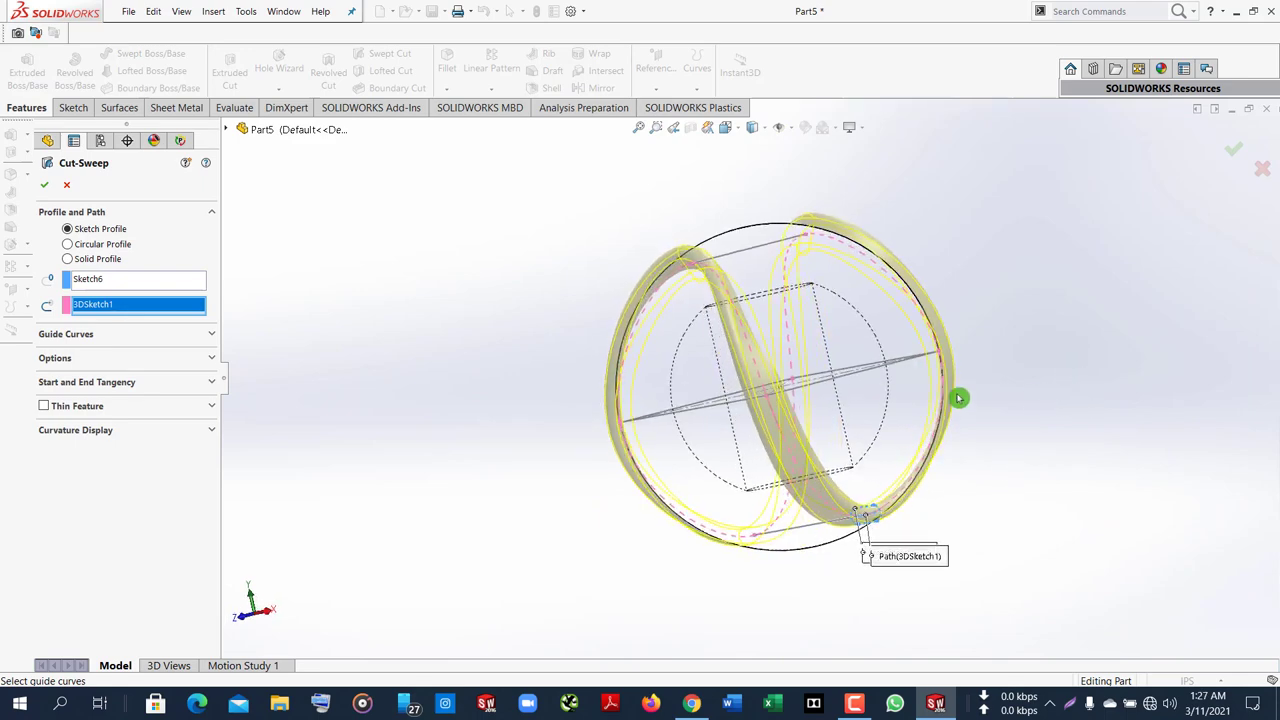
Switch the display to Shaded, confirm the swept cut and inspect the groove
click(766, 128)
click(762, 156)
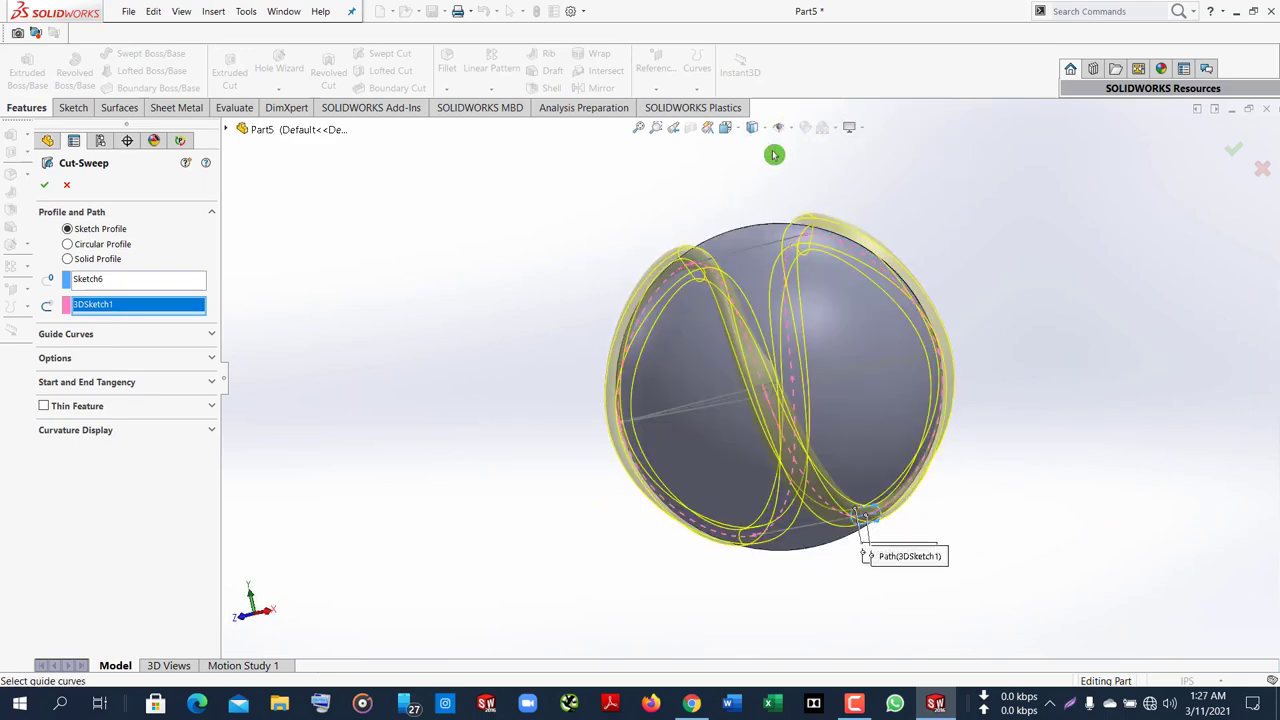
mouse_move(937, 212)
middle_down()
mouse_move(1008, 300)
mouse_move(1031, 307)
middle_up()
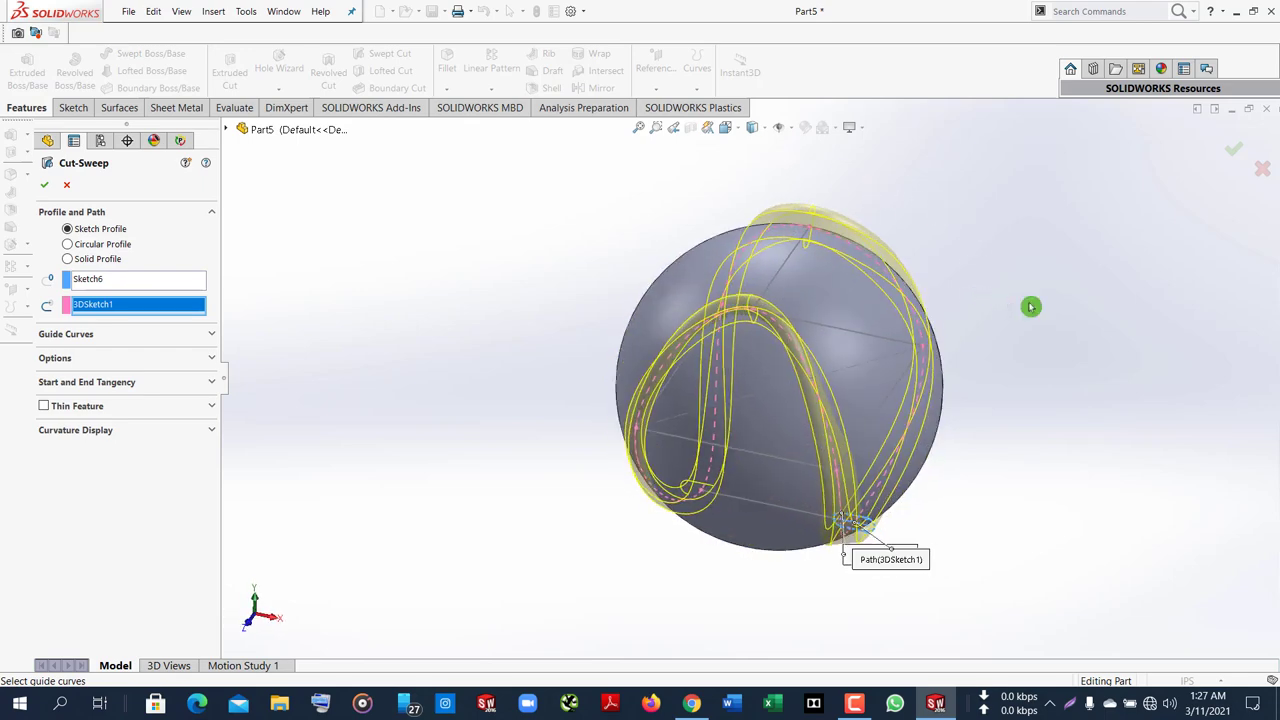
click(1237, 152)
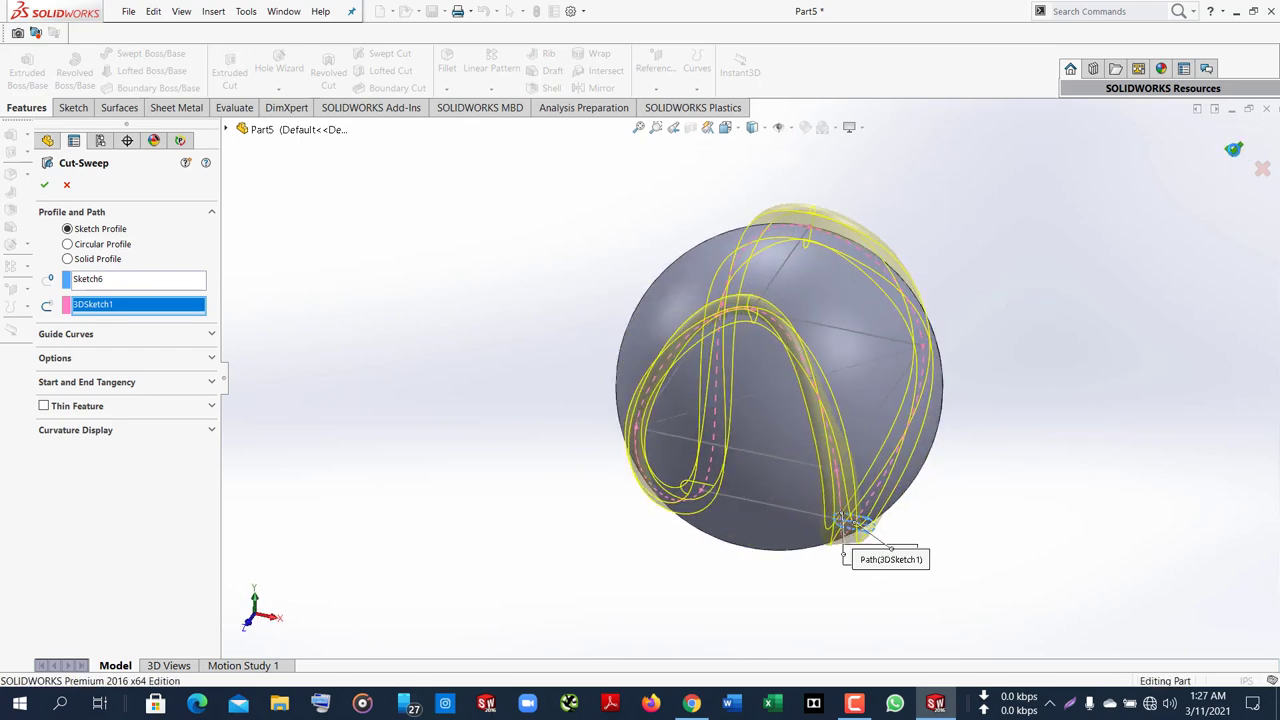
mouse_move(1011, 237)
middle_down()
mouse_move(938, 139)
mouse_move(1000, 325)
mouse_move(926, 277)
mouse_move(866, 277)
middle_up()
middle_drag(1005, 214, 1000, 317)
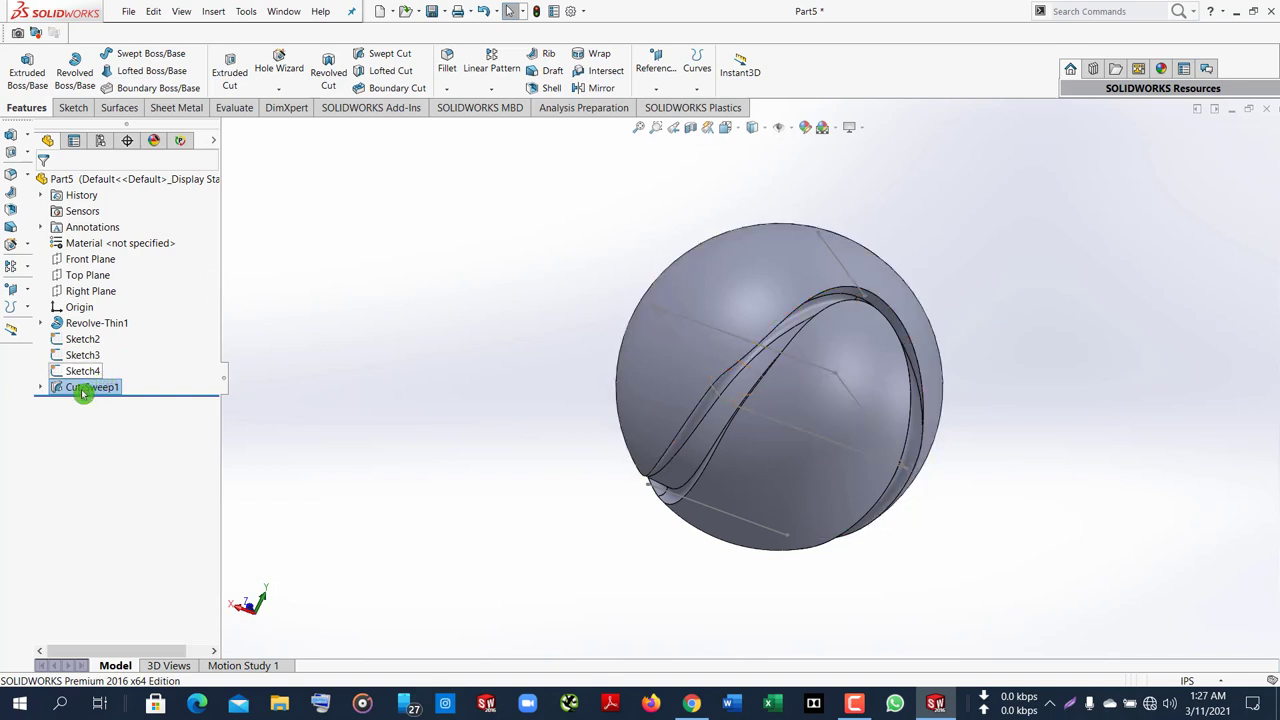
Open and cancel Cut-Sweep1's edit, then expand it to show Sketch6 and 3DSketch1
right_click(86, 387)
click(97, 347)
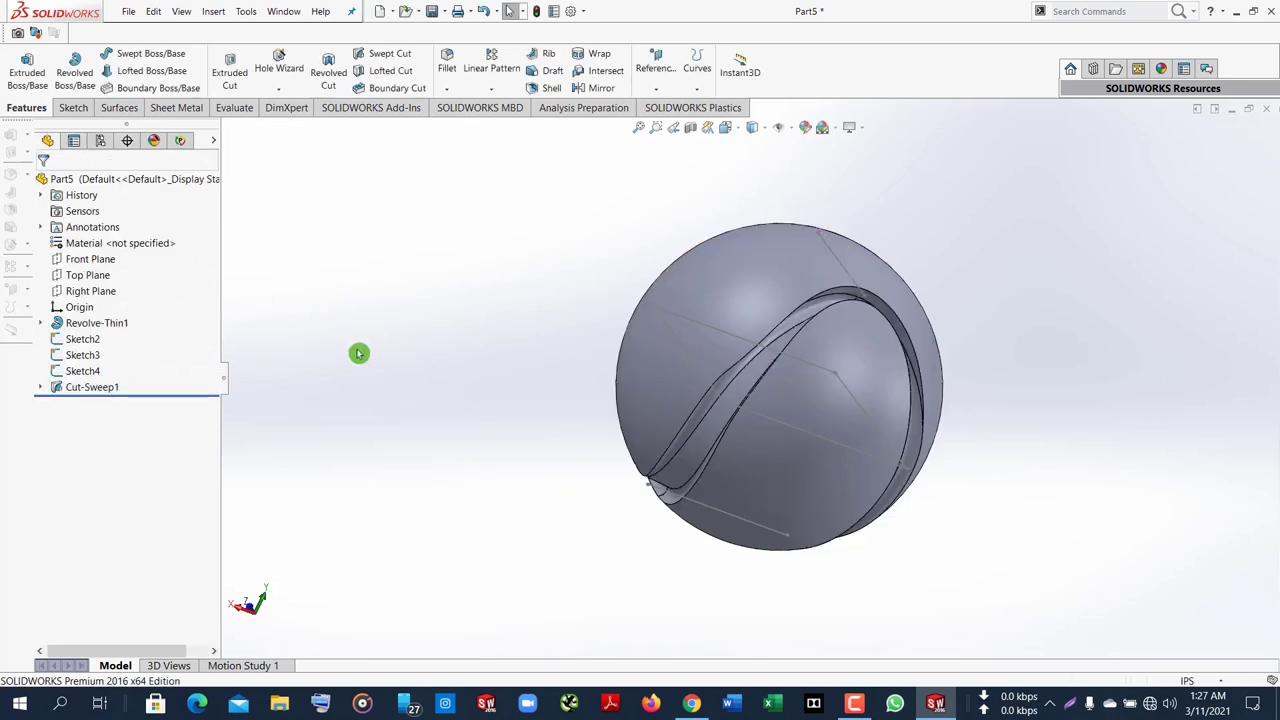
click(105, 388)
click(41, 387)
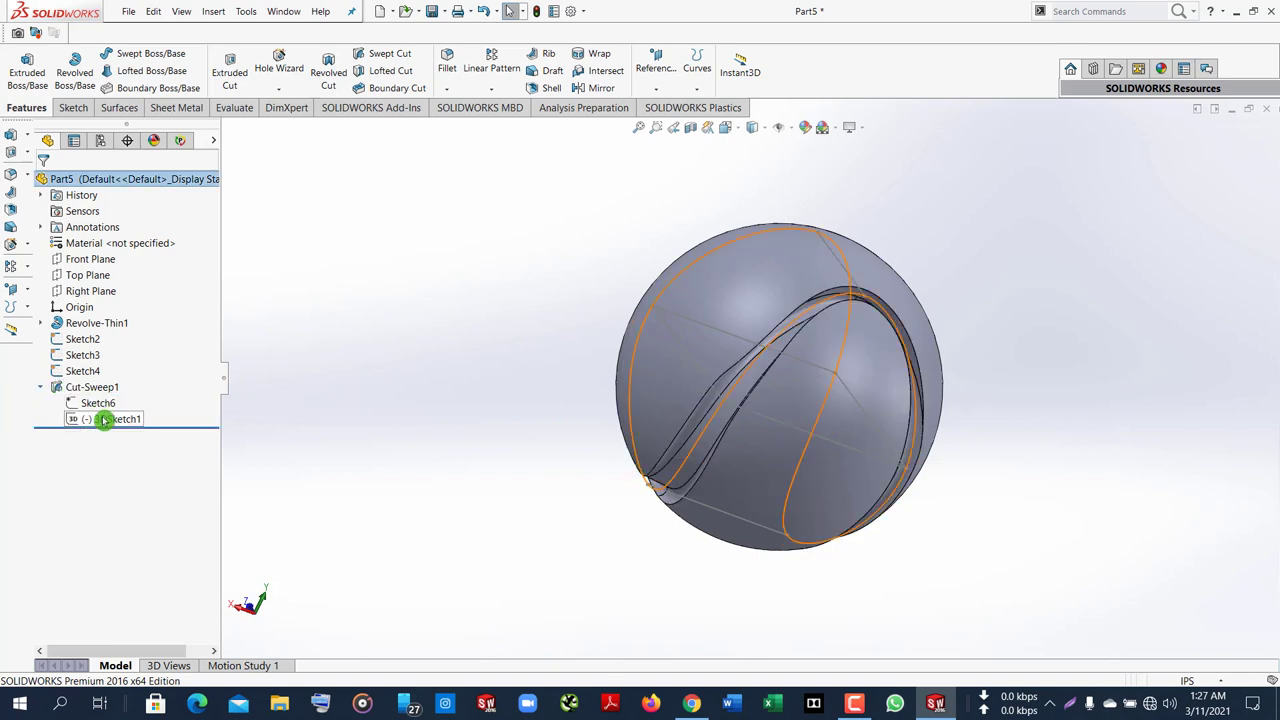
click(248, 414)
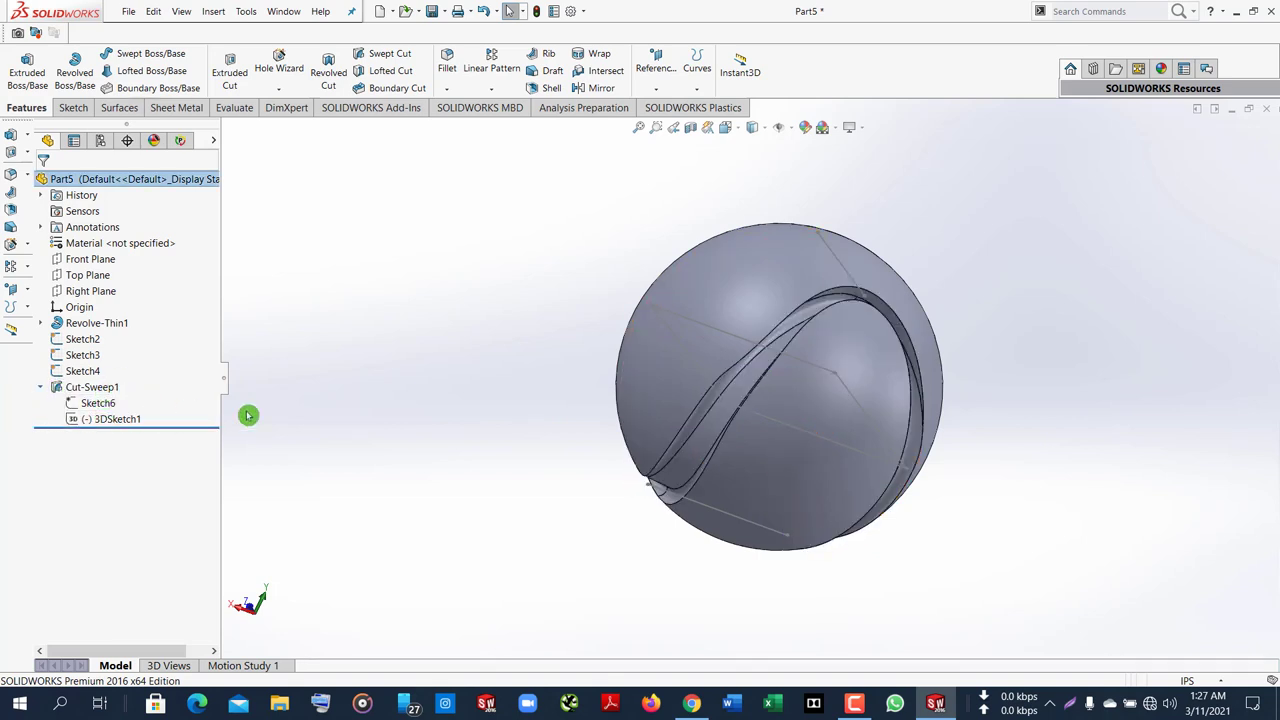
middle_drag(1020, 237, 367, 191)
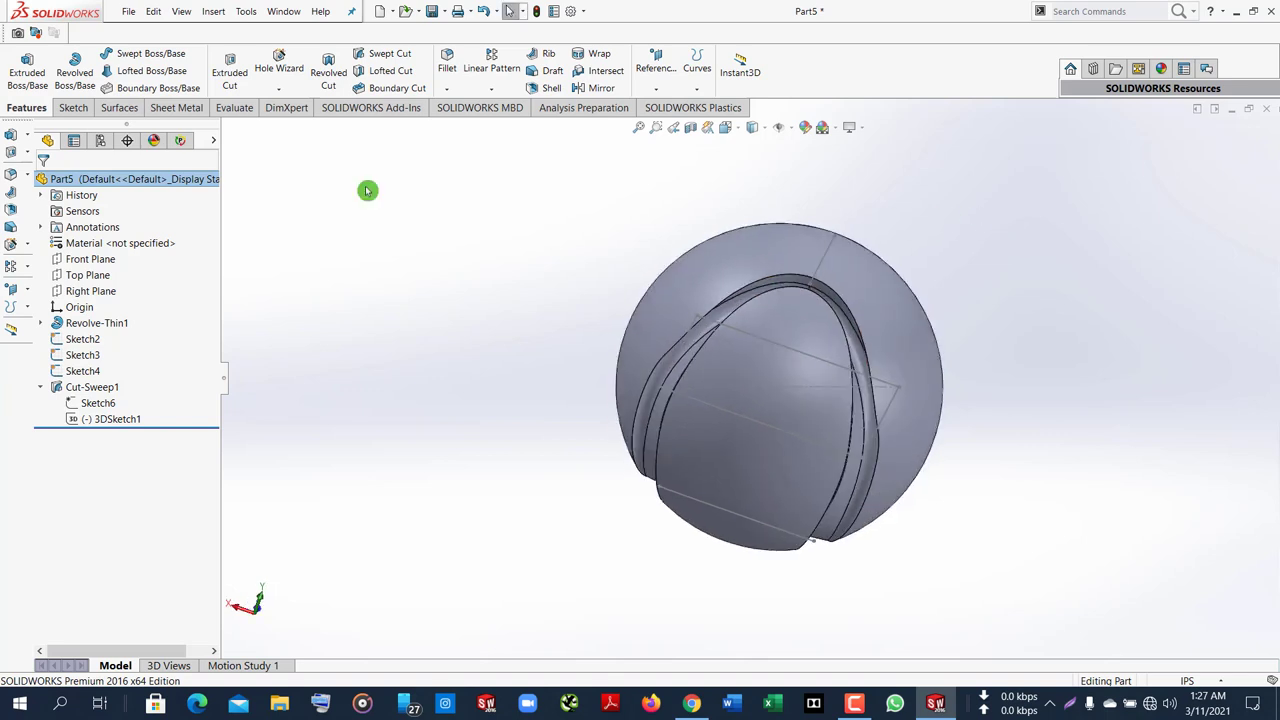
Apply Thornel VCB-20 Carbon Cloth from Carbon Fibers and show the part's appearances list
right_click(121, 247)
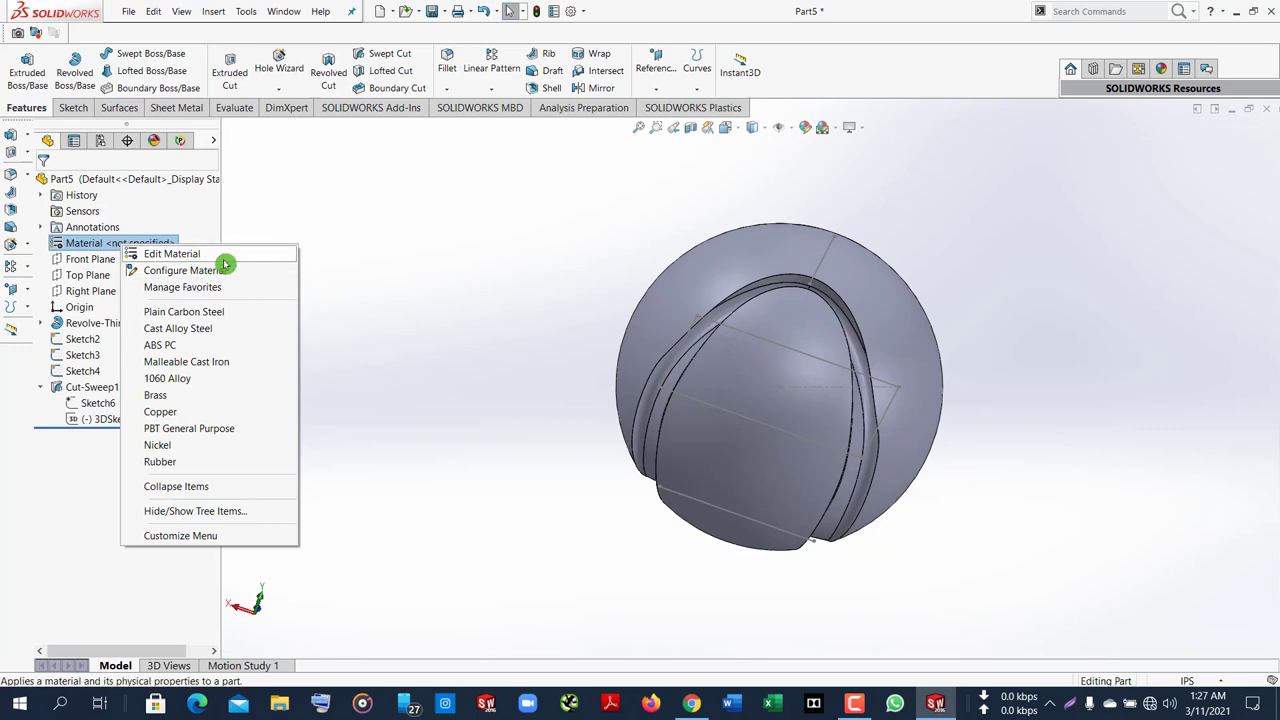
click(201, 254)
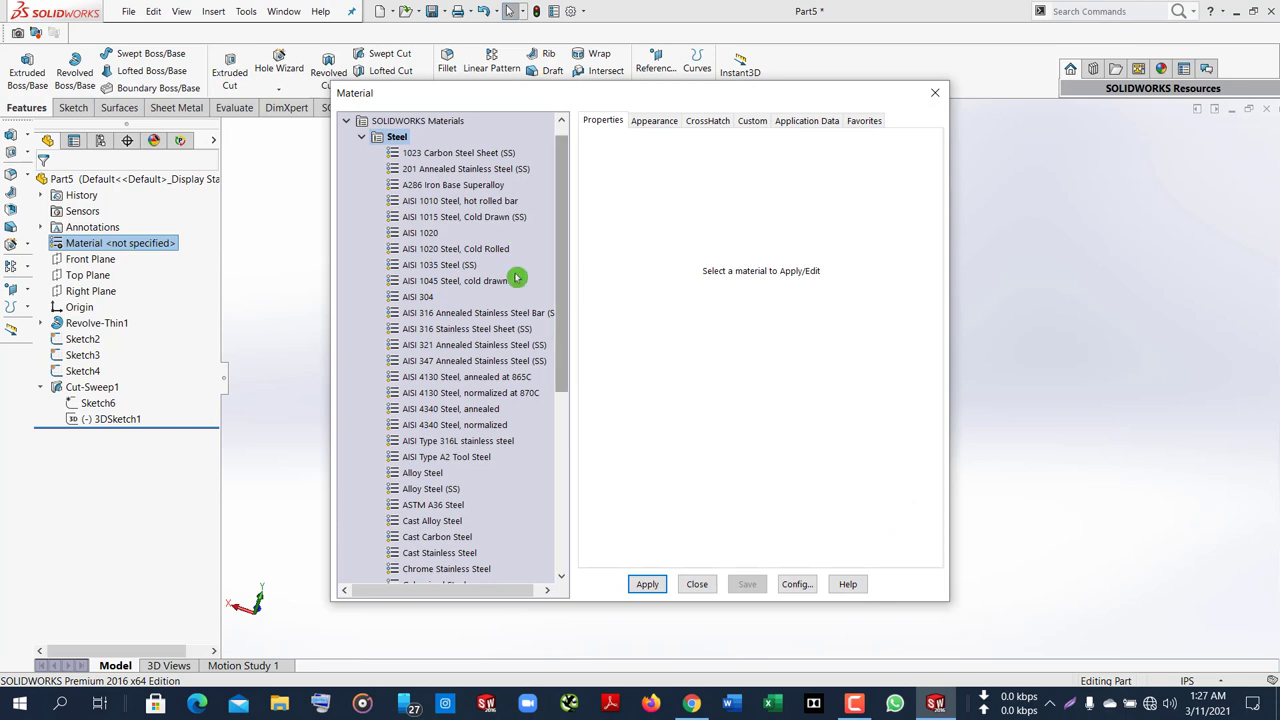
click(372, 139)
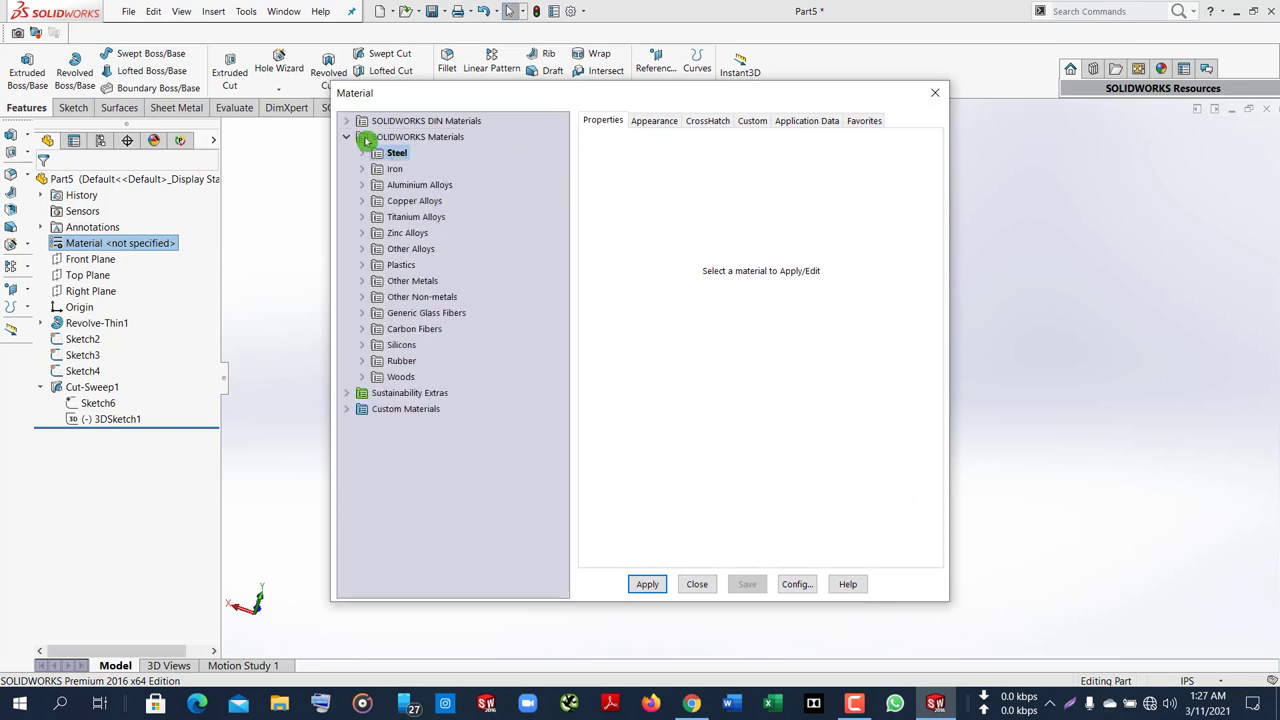
click(367, 332)
click(440, 381)
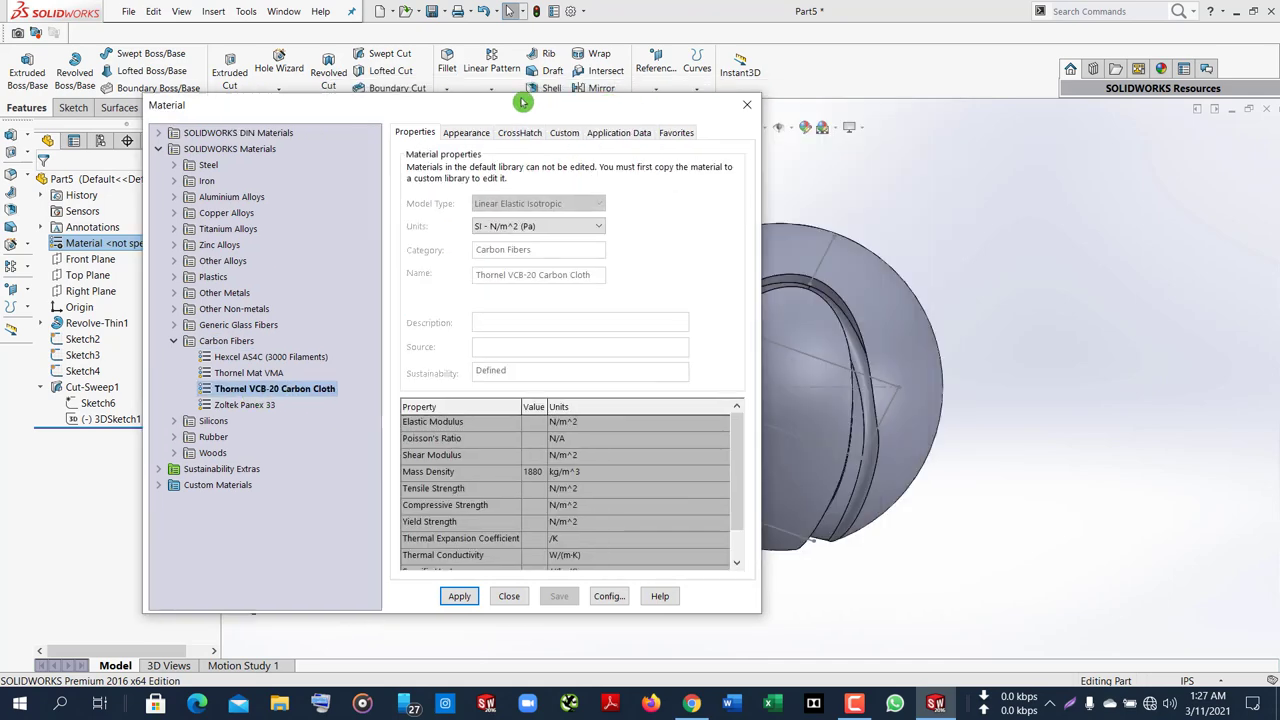
drag(734, 92, 416, 71)
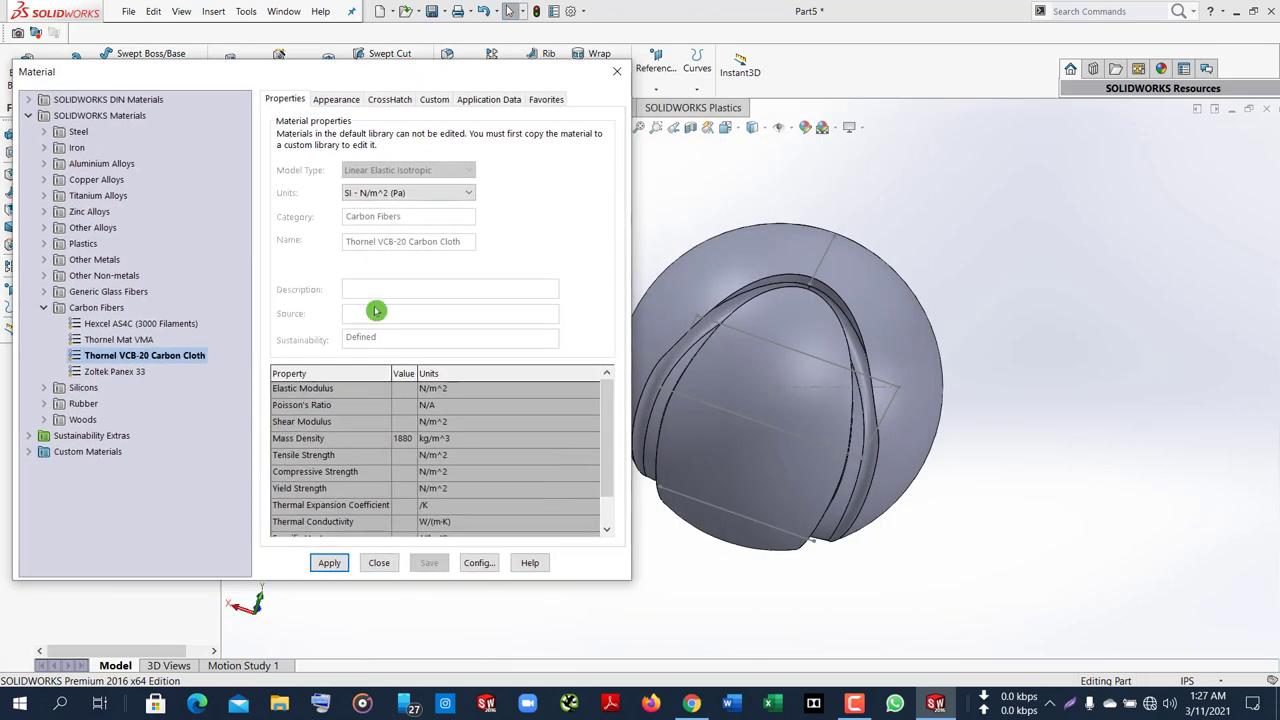
click(330, 566)
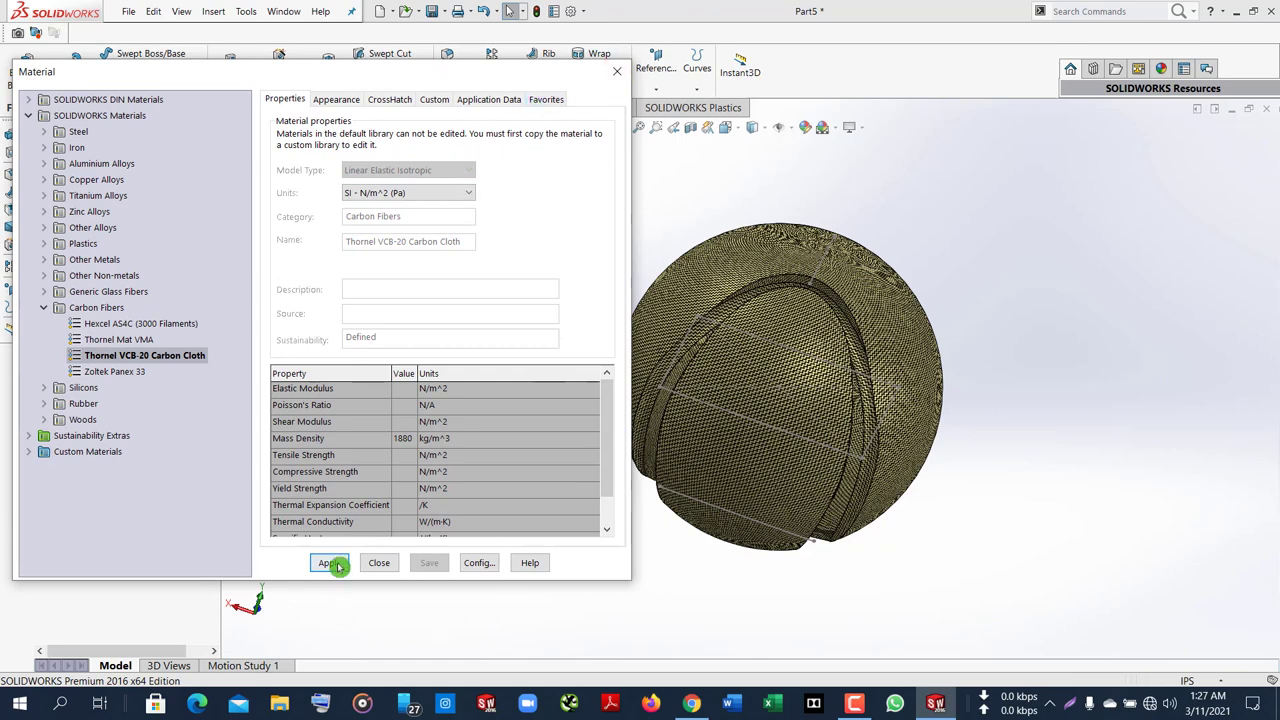
click(618, 72)
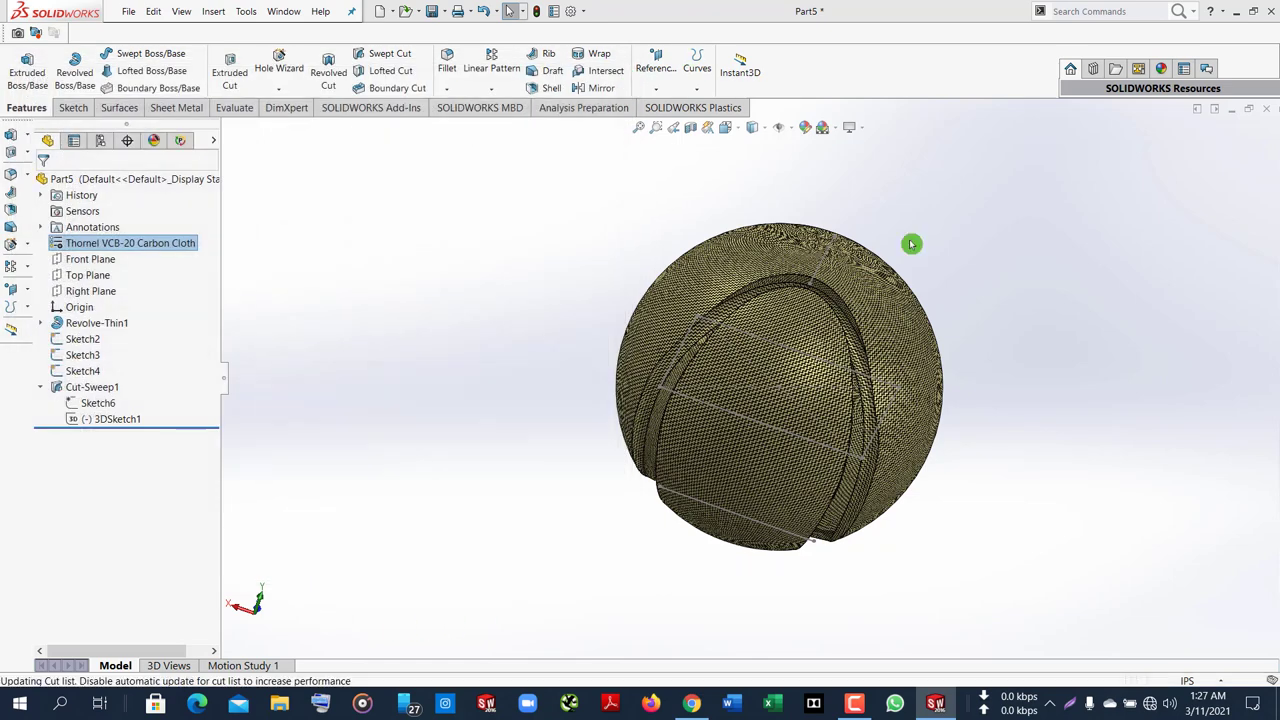
click(116, 140)
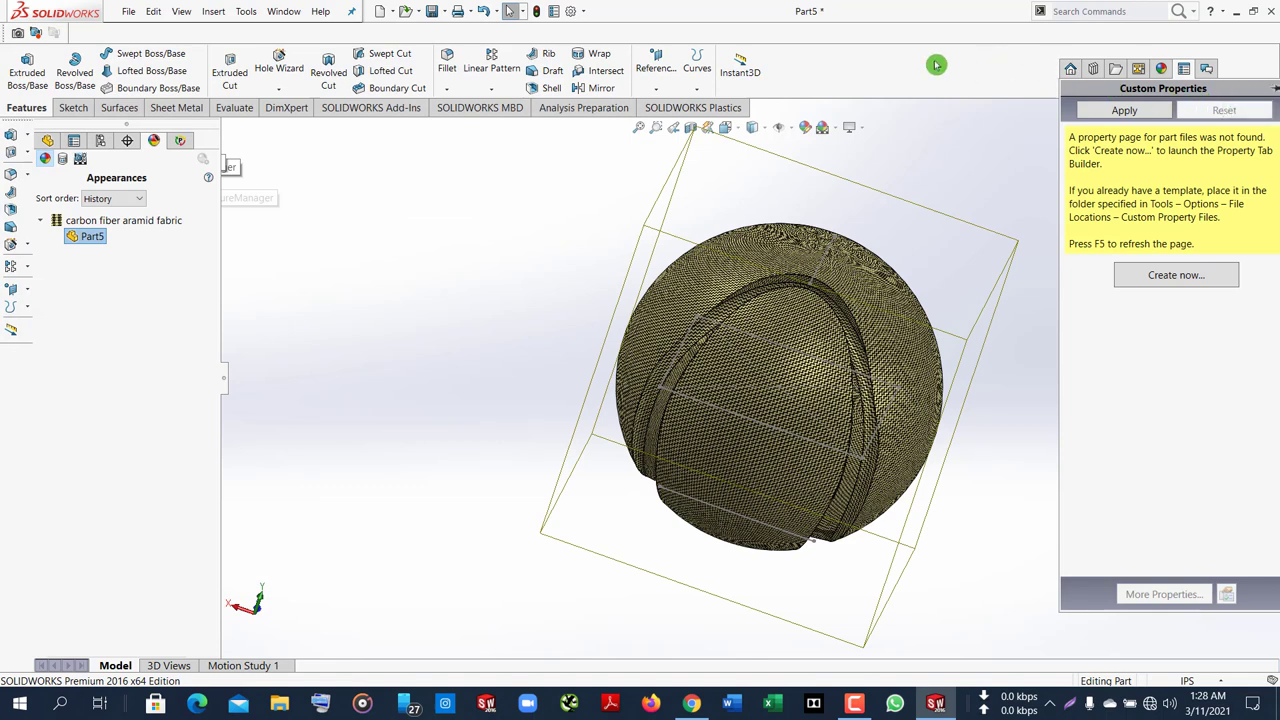
Give the carbon fiber aramid fabric appearance a custom bright green colour
click(807, 129)
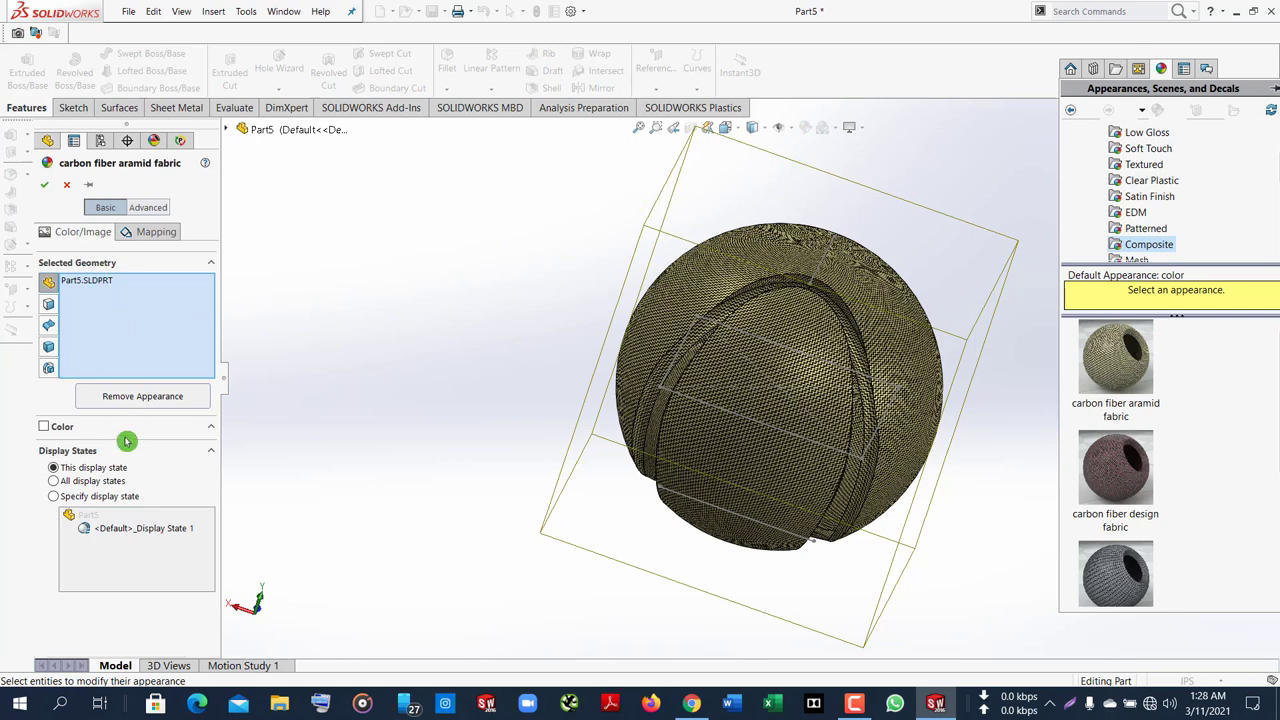
click(45, 428)
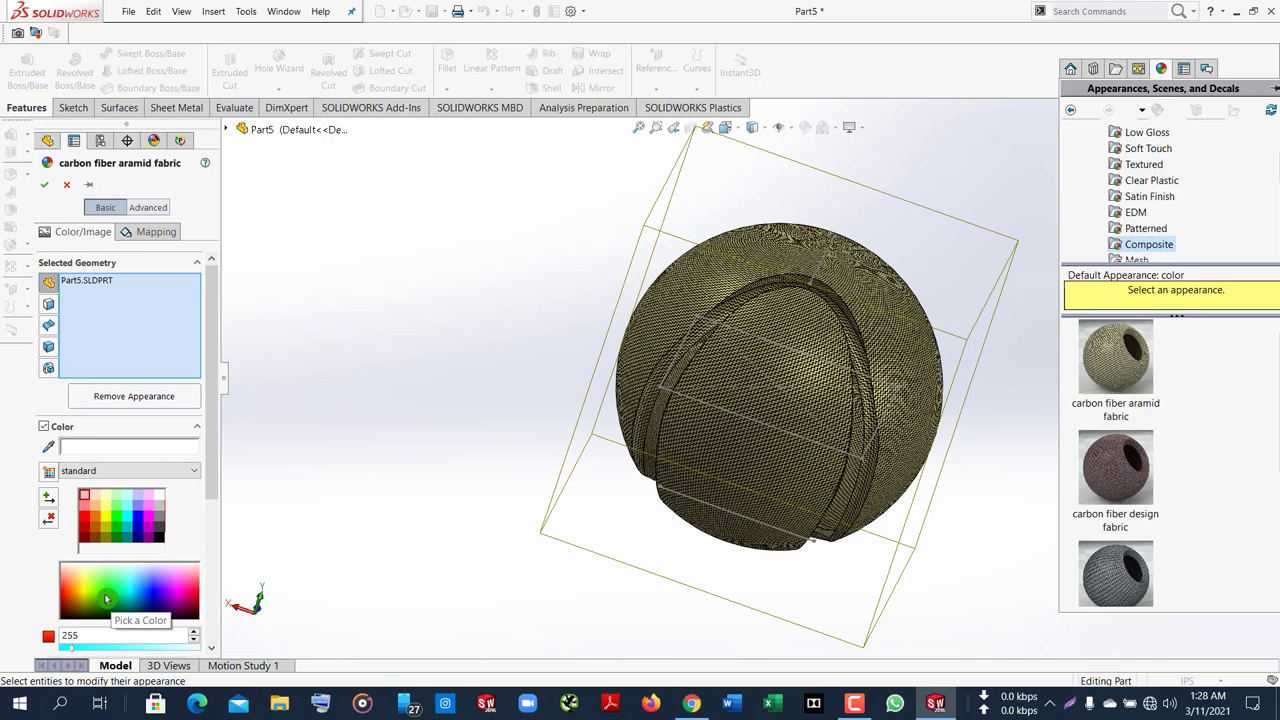
click(106, 598)
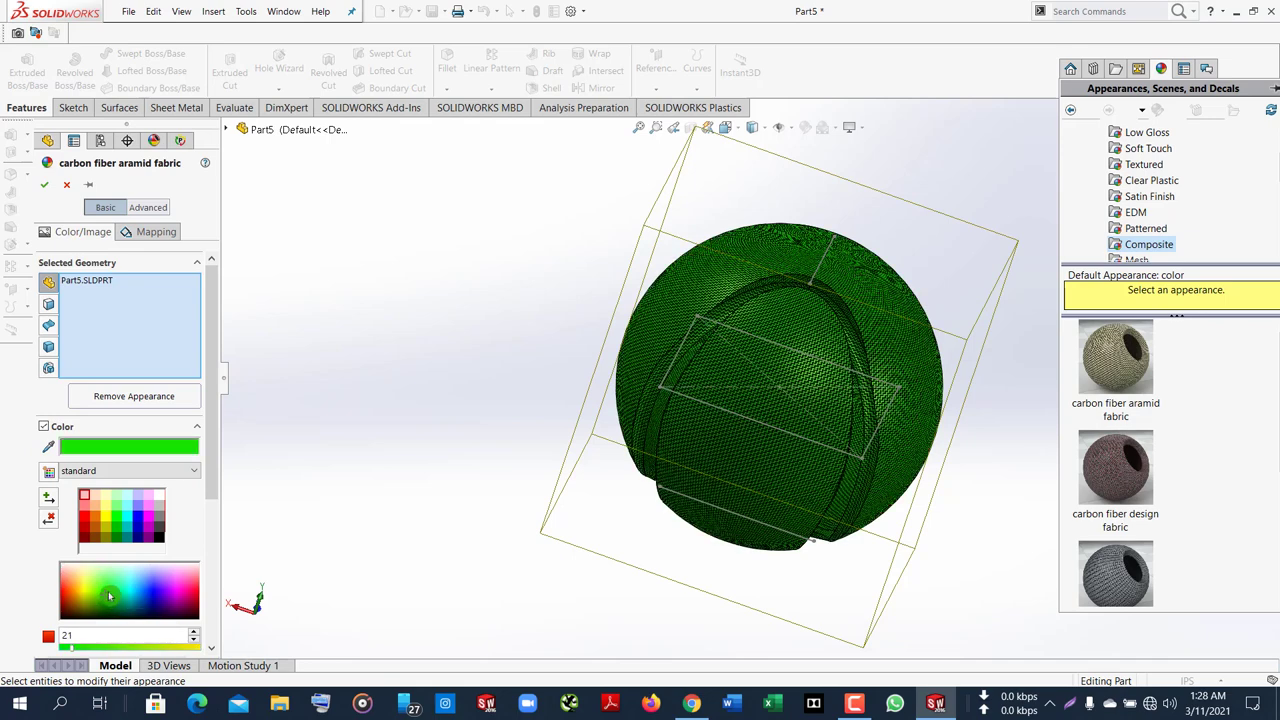
click(110, 594)
scroll(318, 520, up, 2)
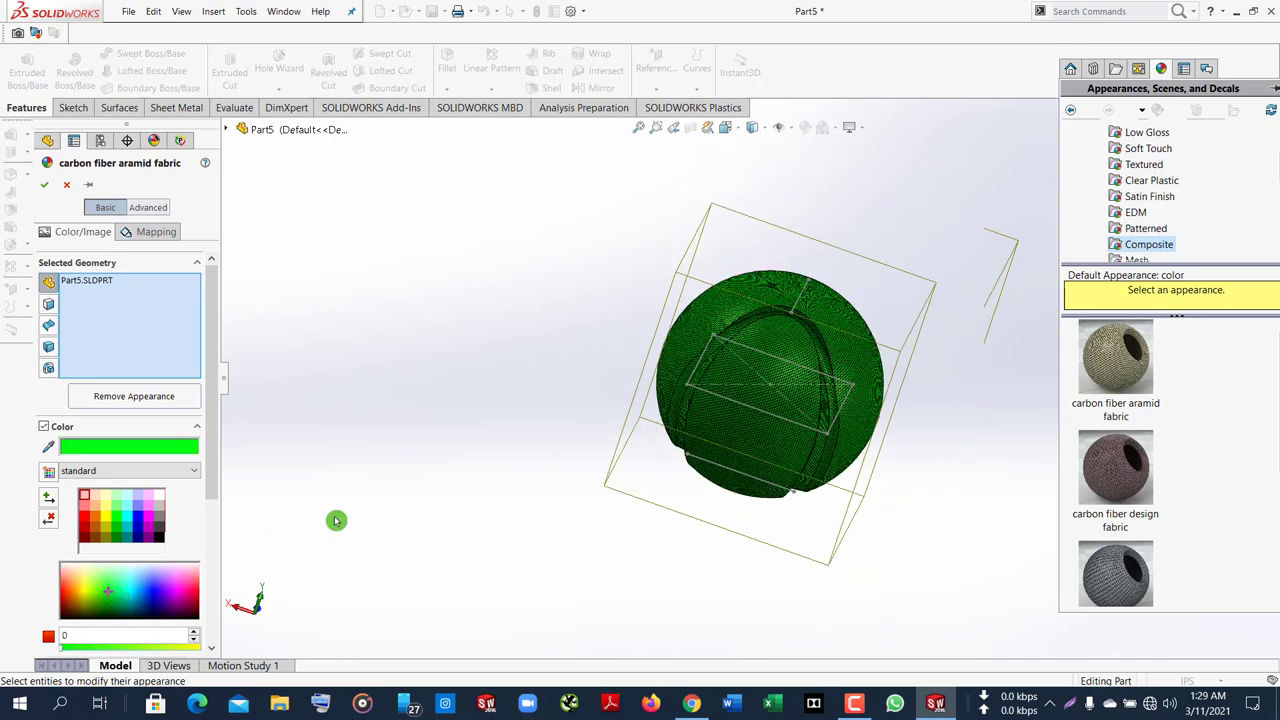
click(44, 184)
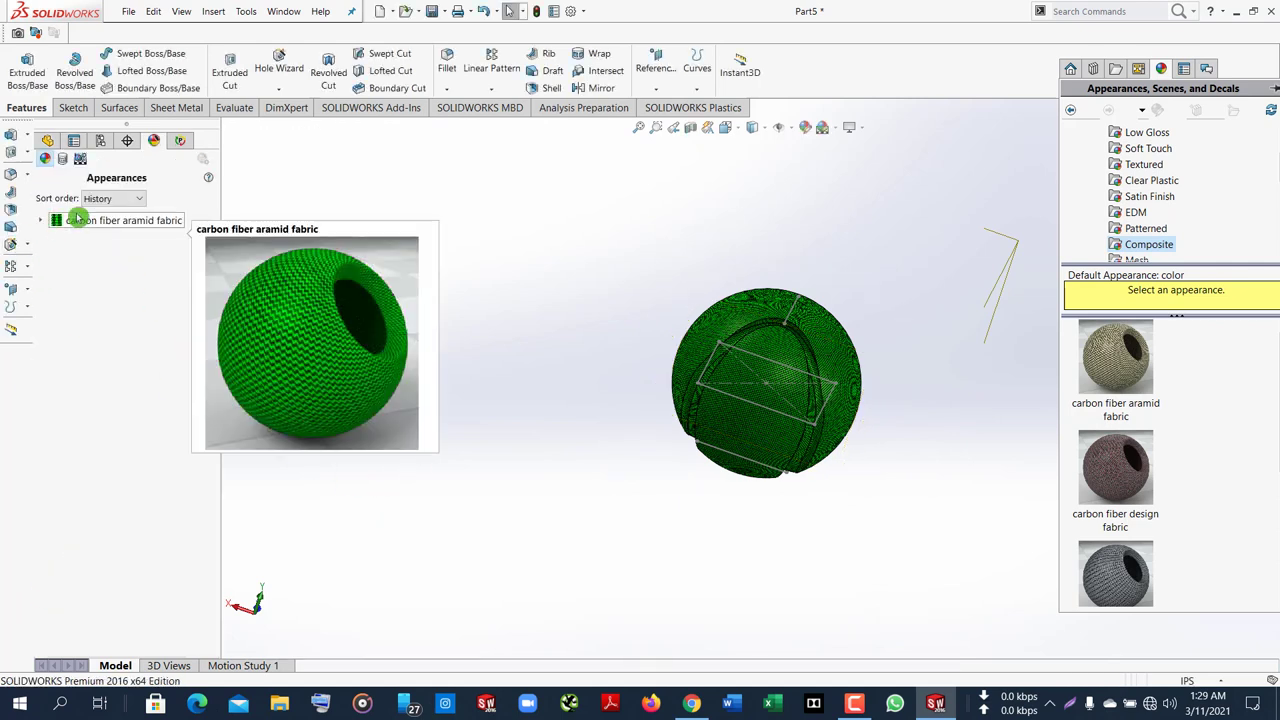
click(47, 140)
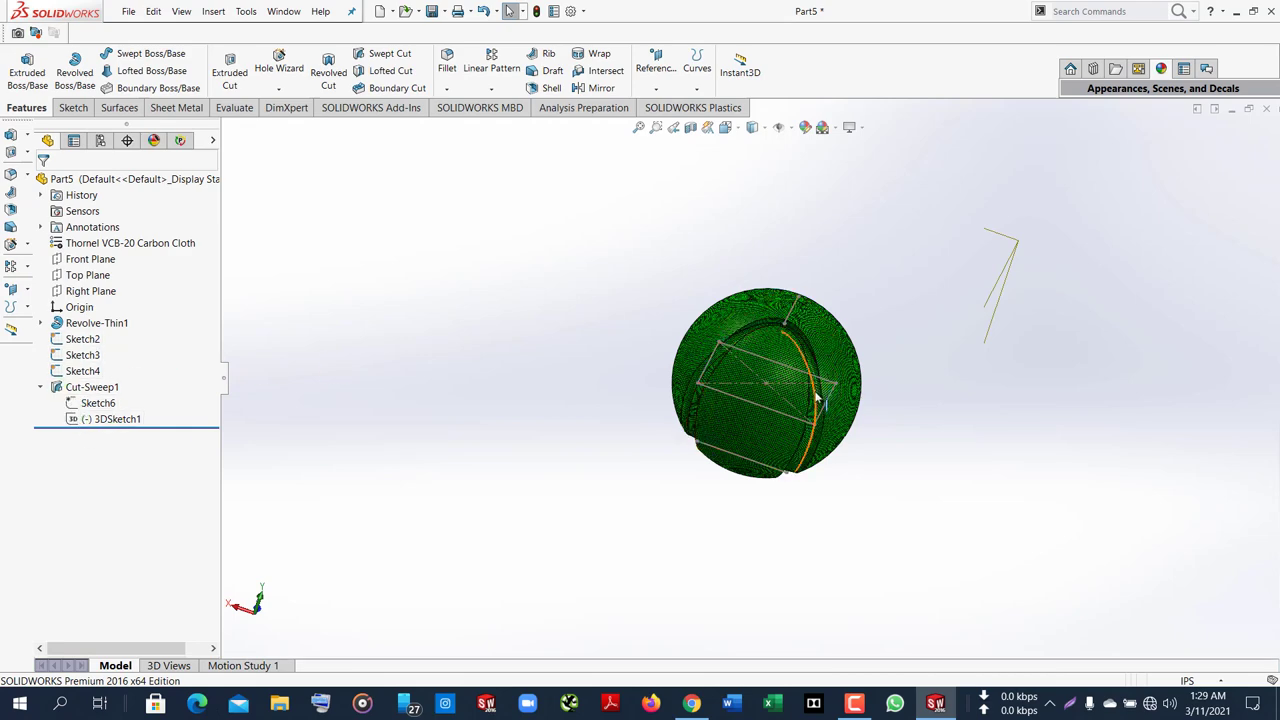
Hide Sketch4 and Sketch3 in the FeatureManager tree, also using Sketch2's menu
scroll(818, 398, down, 3)
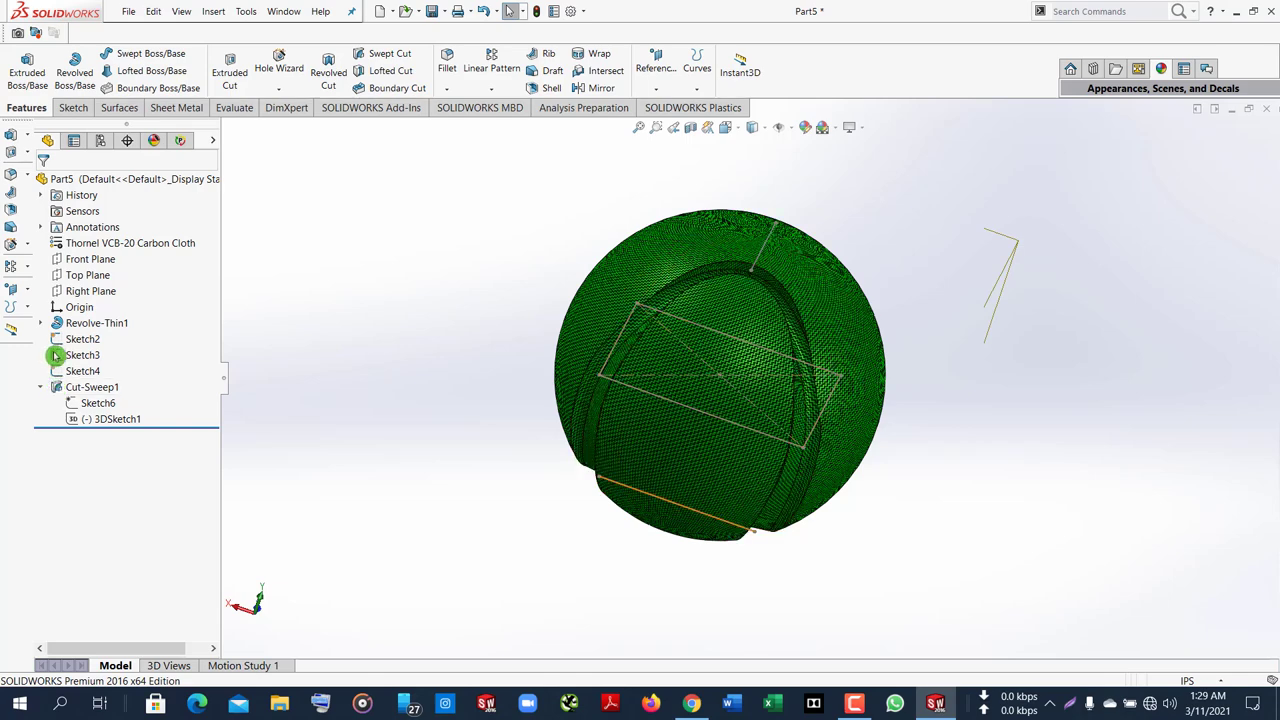
right_click(77, 371)
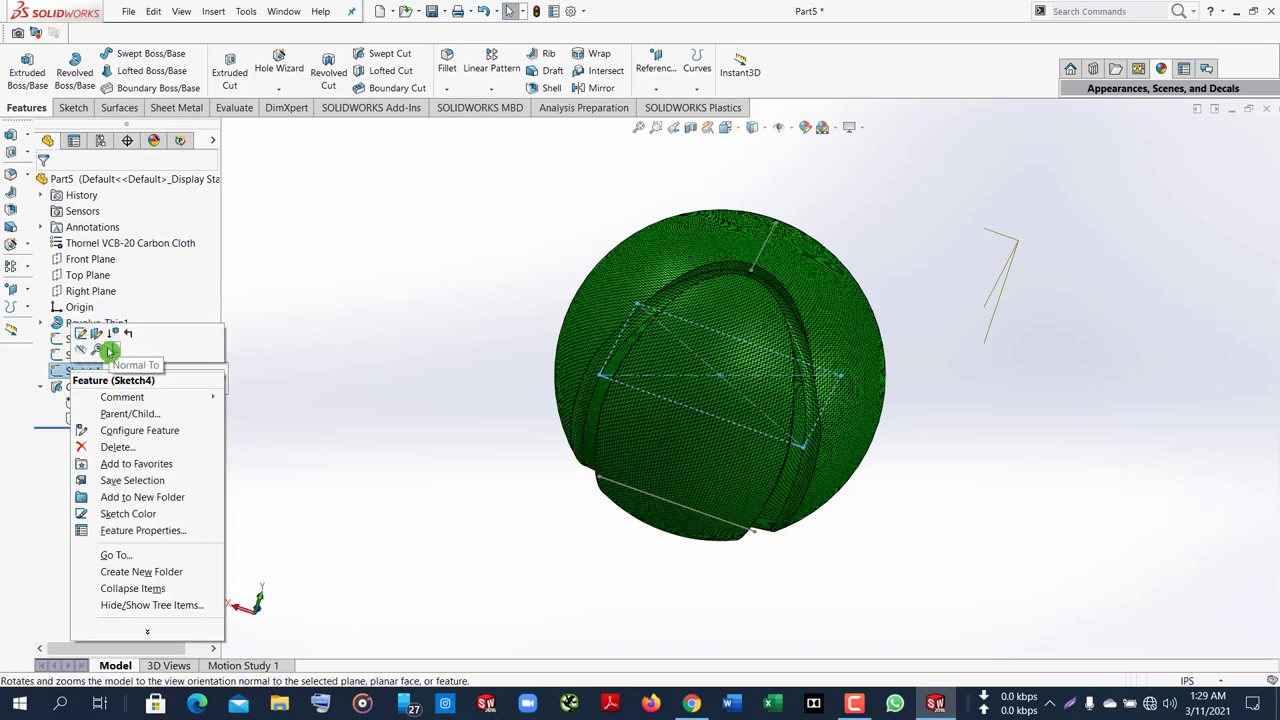
click(80, 349)
right_click(66, 354)
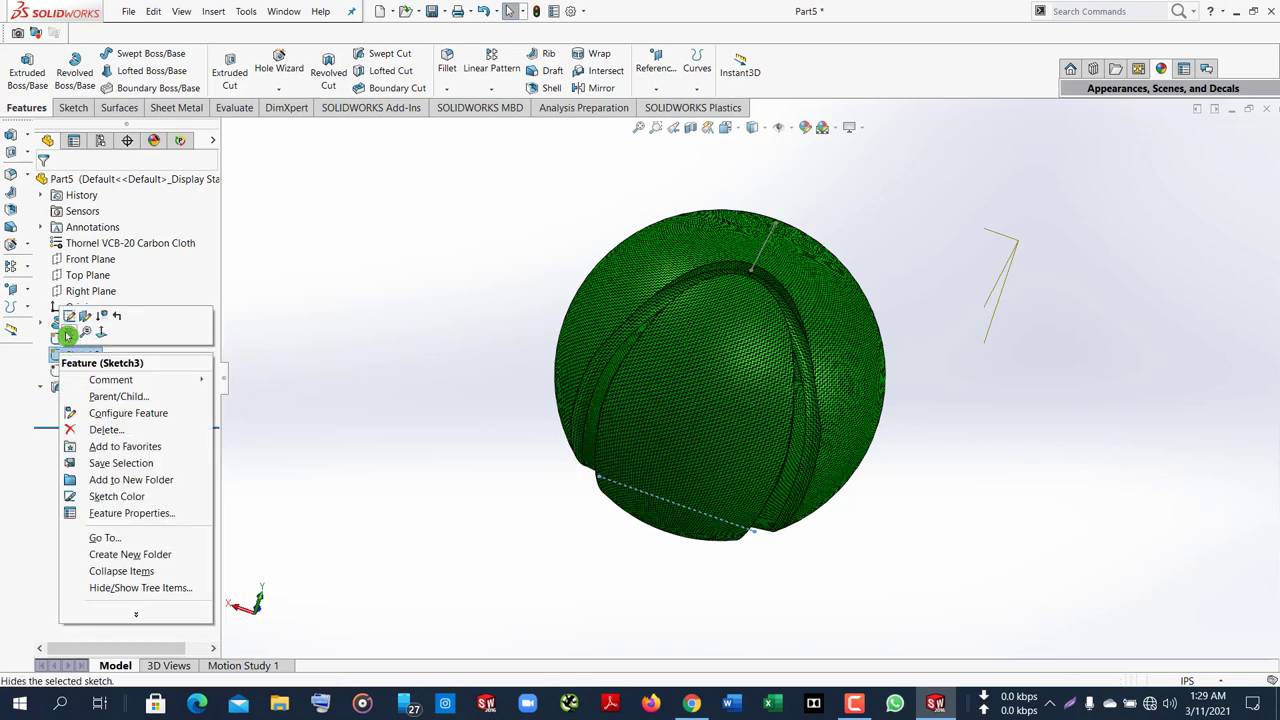
click(66, 335)
right_click(68, 340)
click(70, 323)
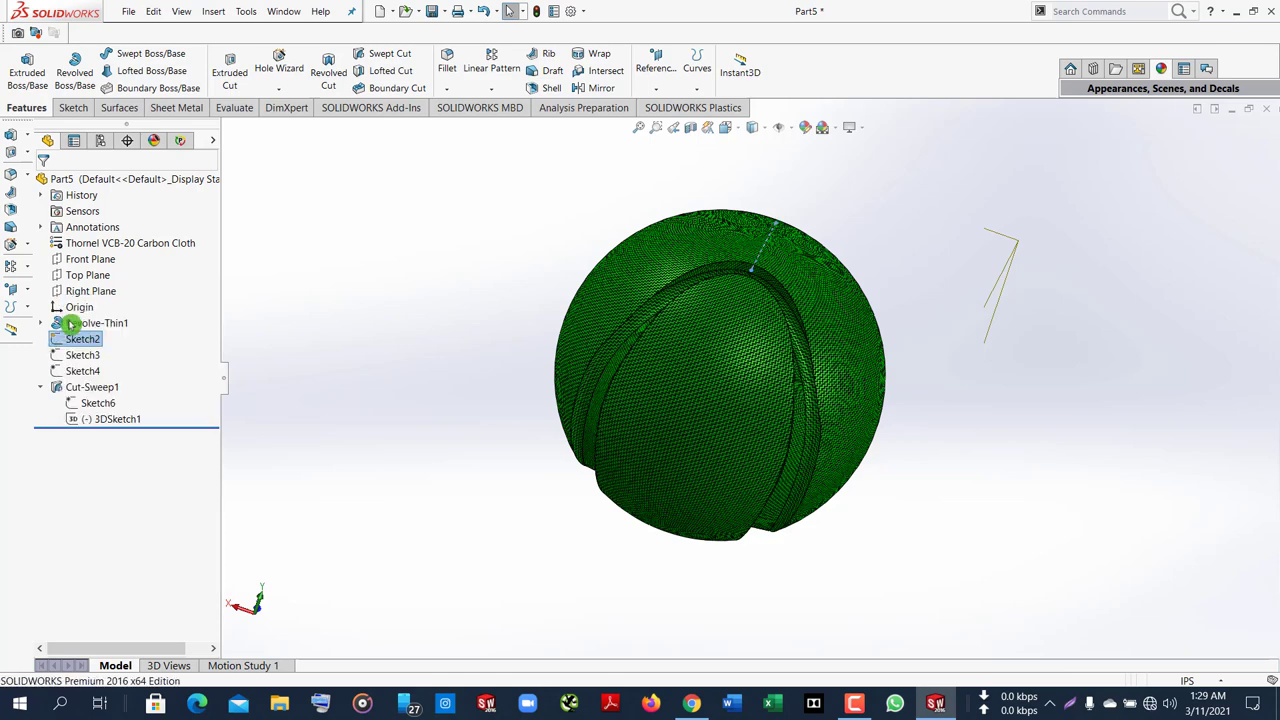
Hide Sketch6, then show the ball in front view and orbit it
right_click(86, 405)
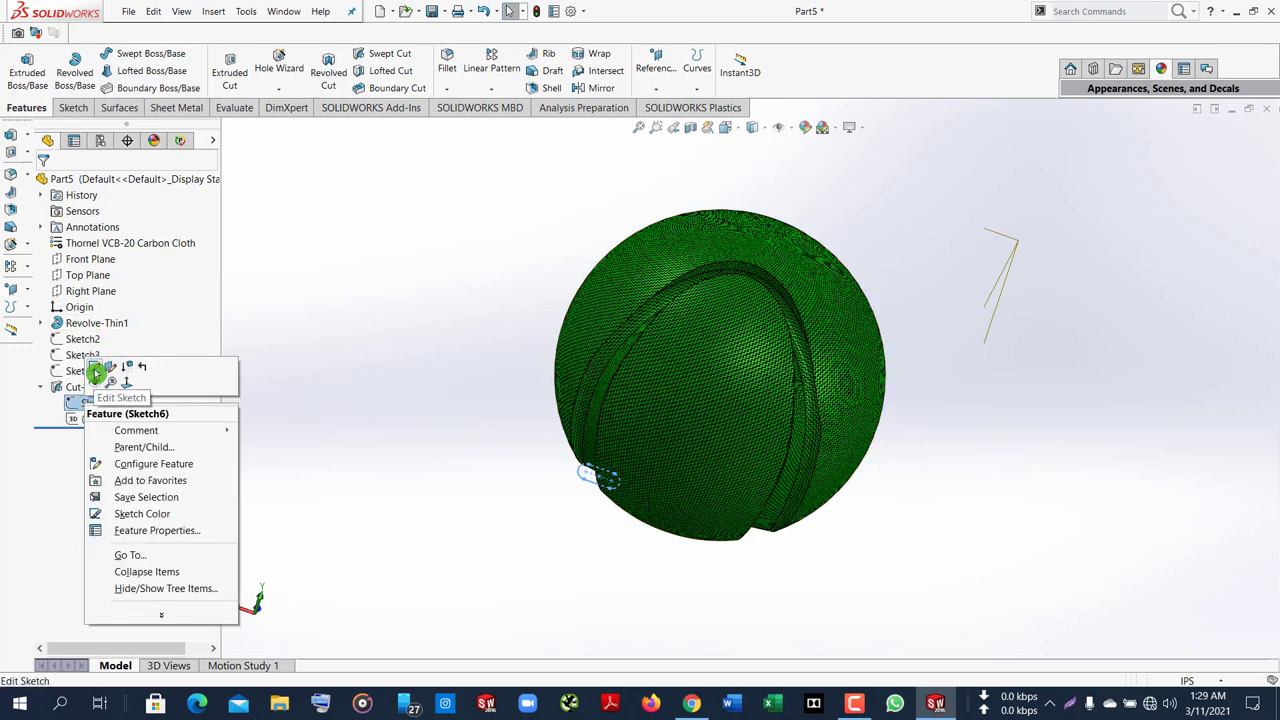
click(108, 369)
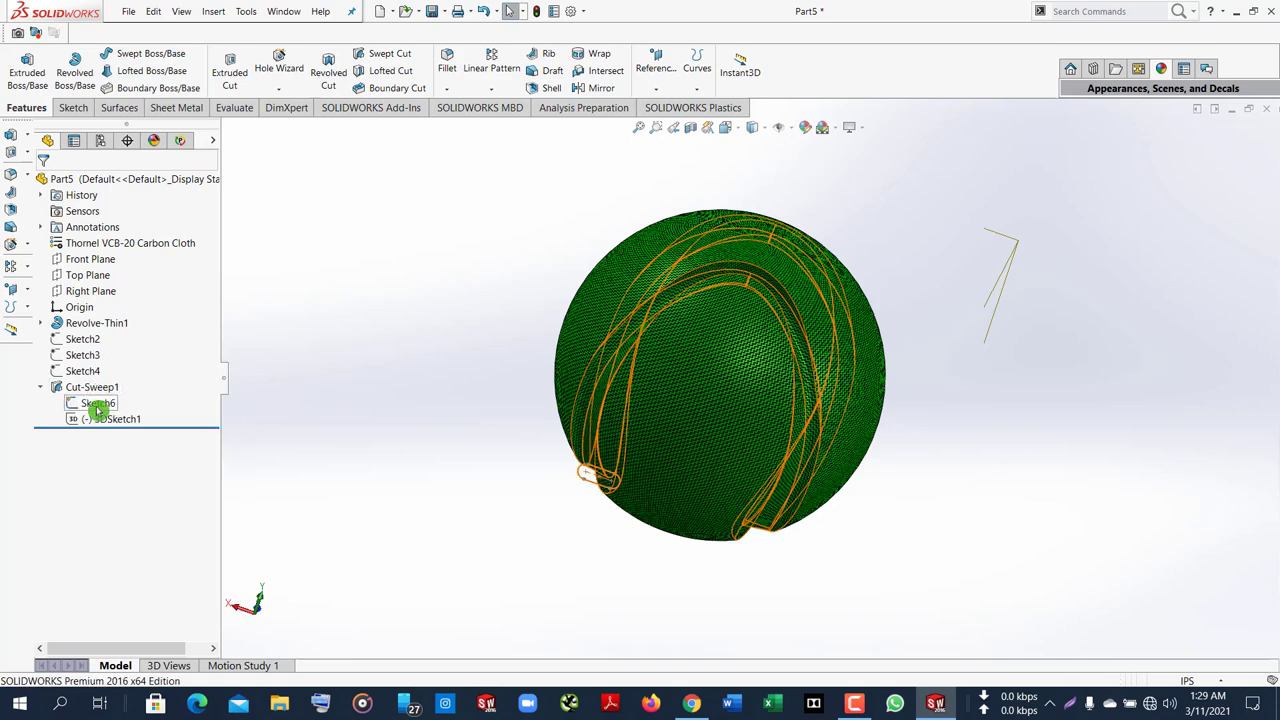
right_click(97, 406)
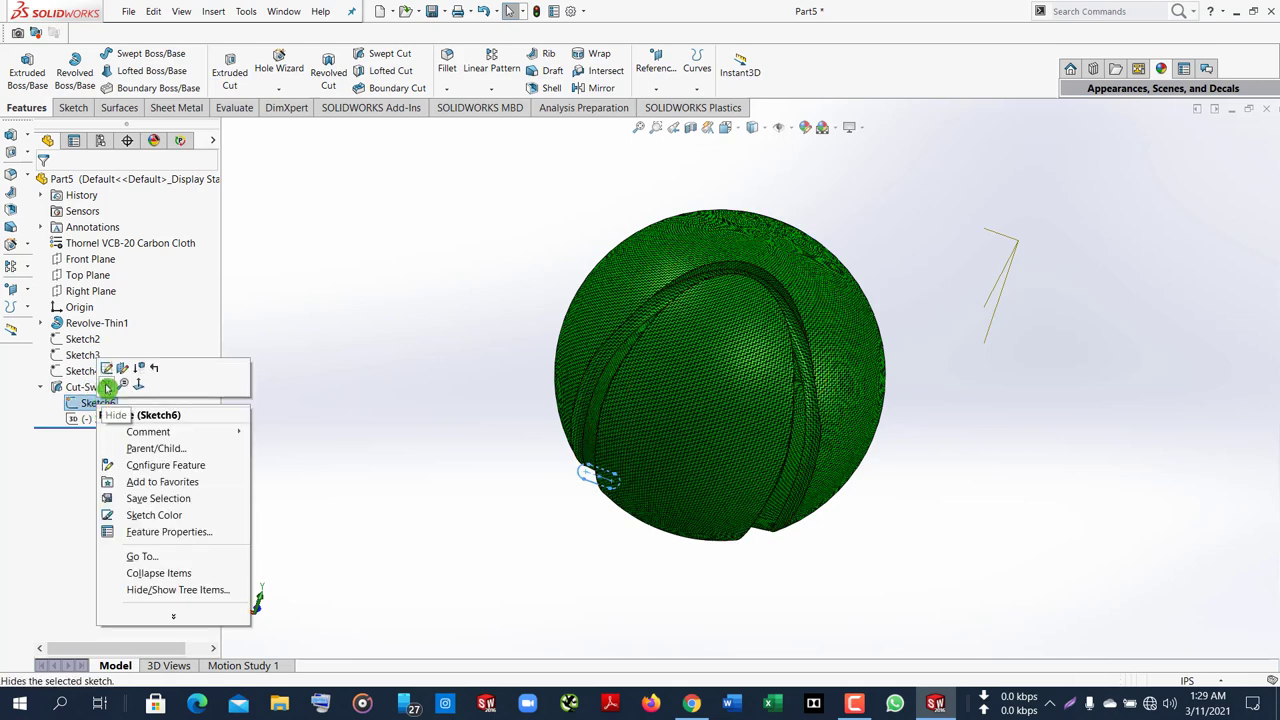
click(108, 388)
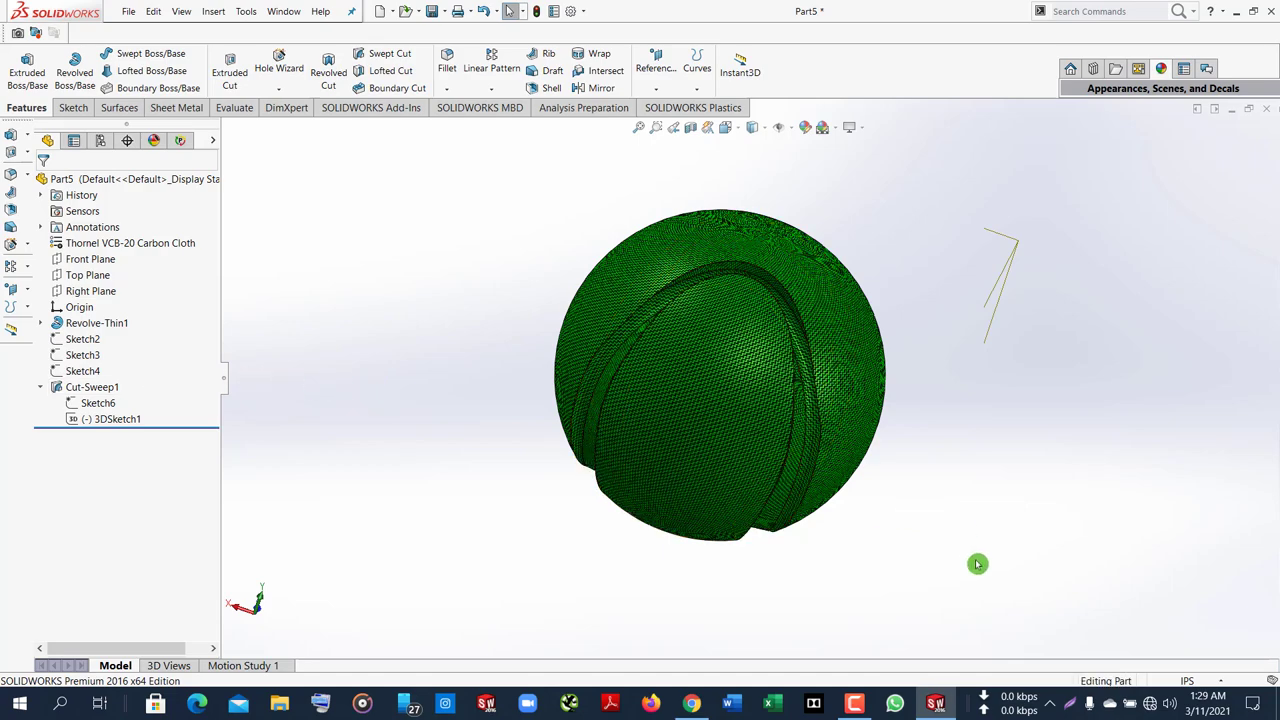
key(ctrl+1)
mouse_move(715, 499)
middle_down()
mouse_move(1011, 283)
mouse_move(188, 656)
middle_up()
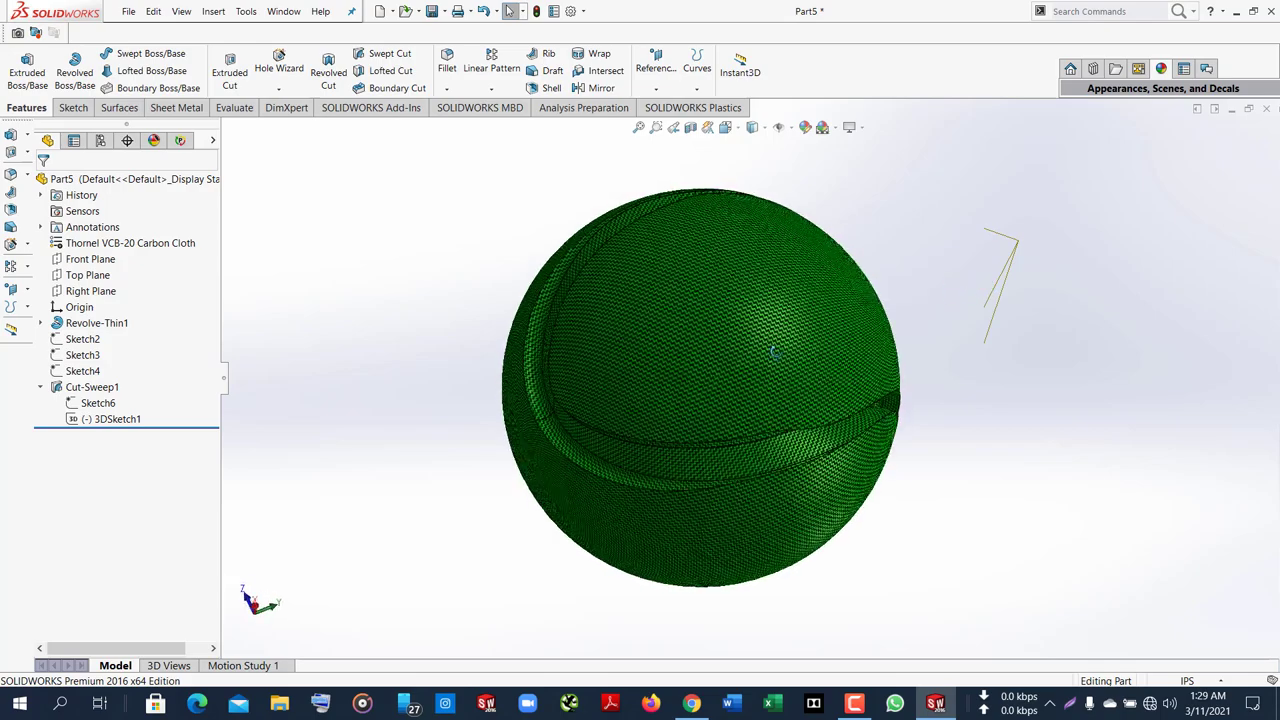
Orbit the green ball, open the Motion Study 1 timeline, and choose a playback speed
click(160, 665)
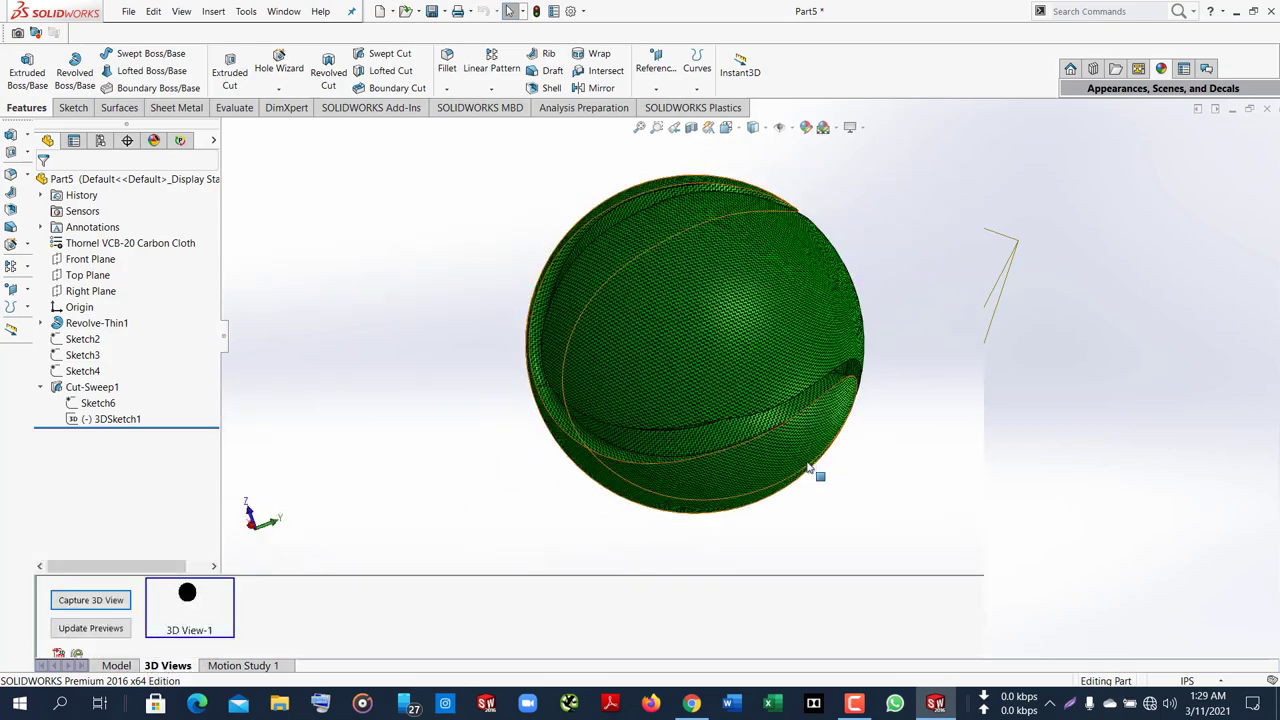
mouse_move(877, 486)
middle_down()
mouse_move(785, 408)
mouse_move(337, 562)
middle_up()
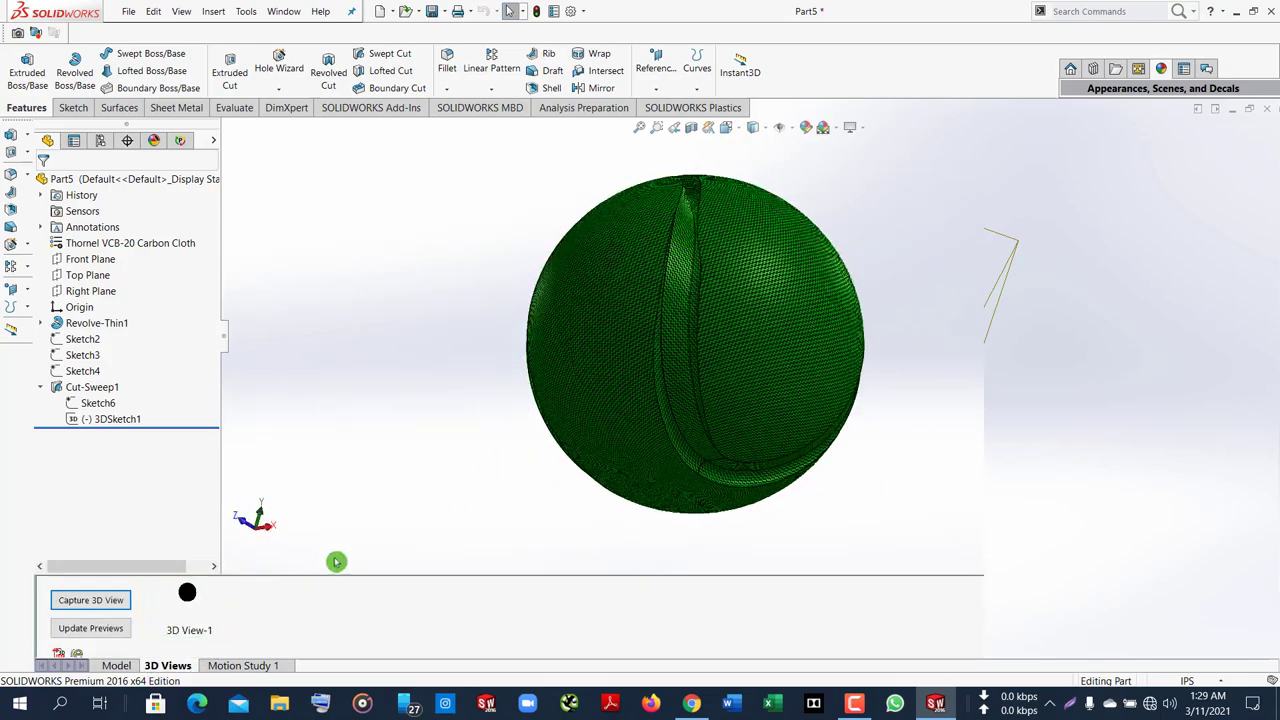
click(238, 665)
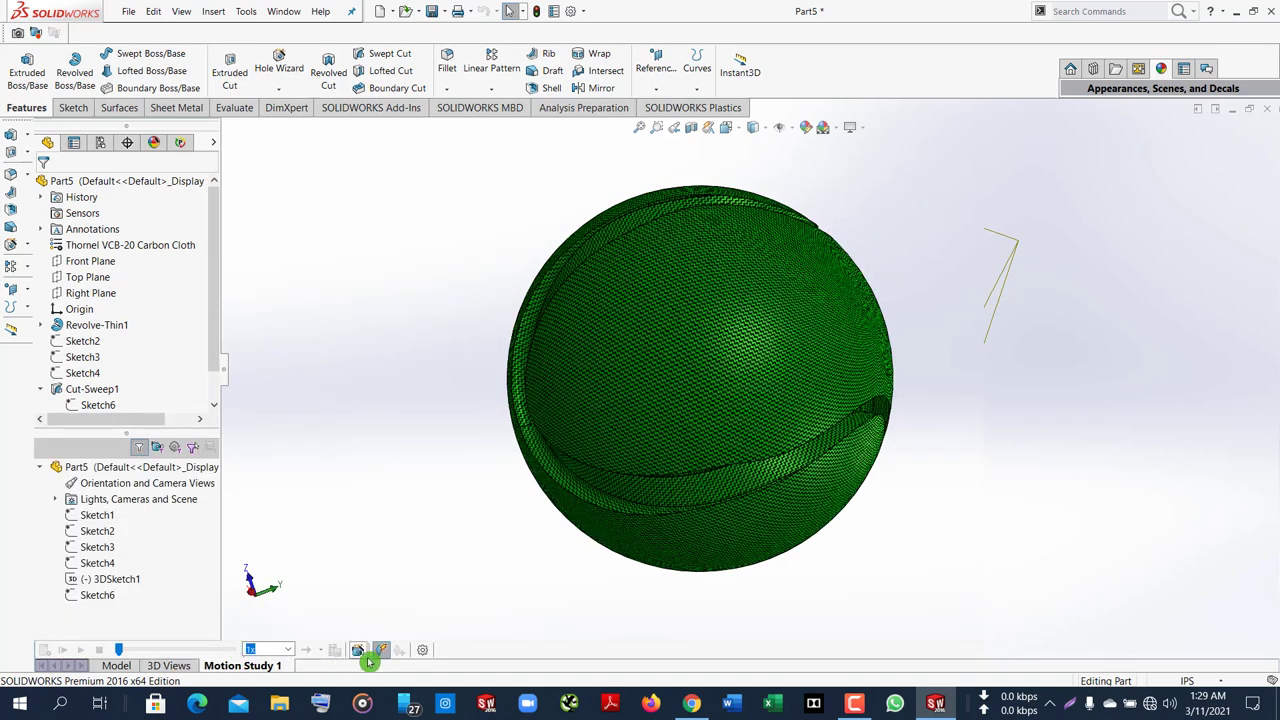
click(286, 650)
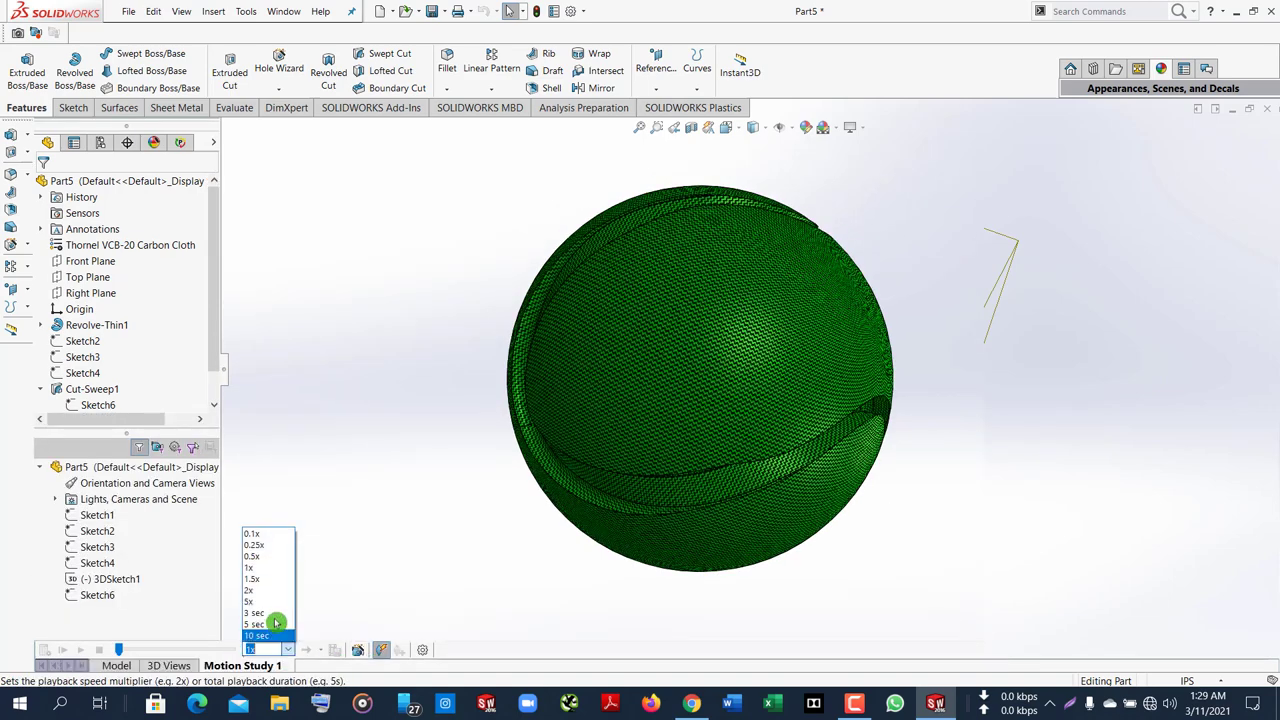
click(260, 578)
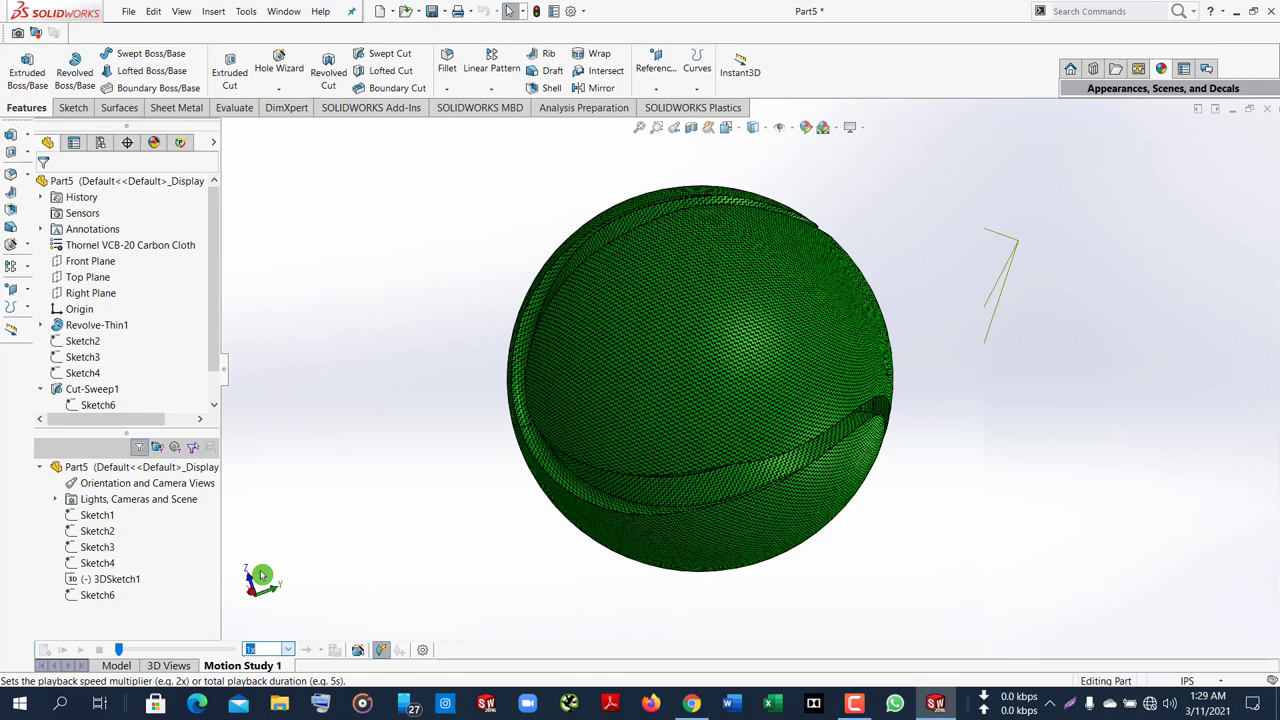
Use the Animation Wizard to add a one-turn clockwise Rotate model animation about the Y-axis
click(360, 652)
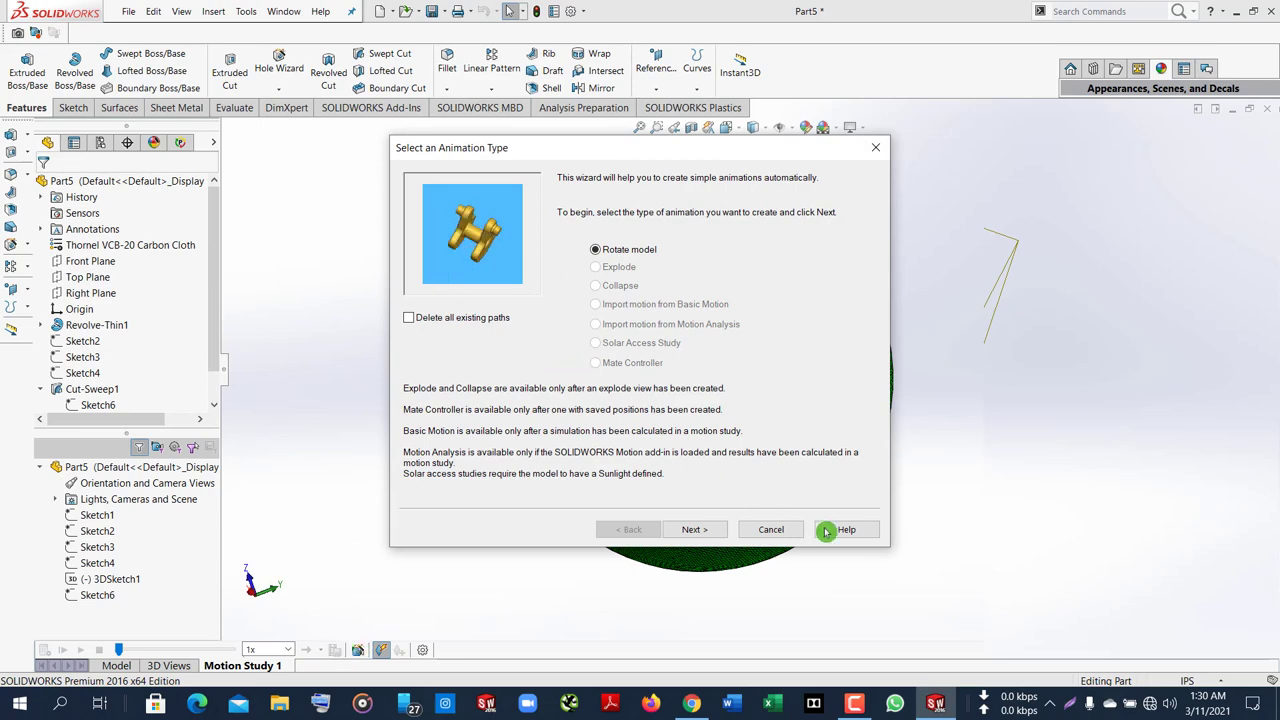
click(697, 531)
click(697, 532)
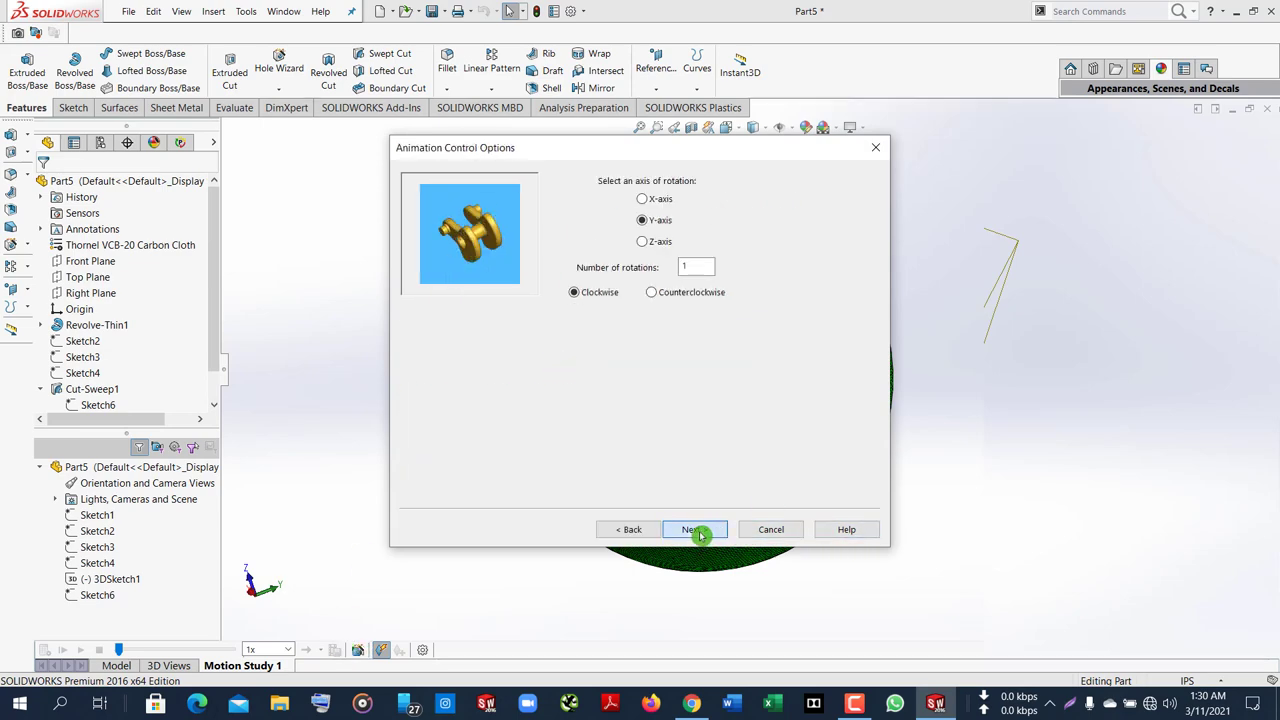
click(699, 533)
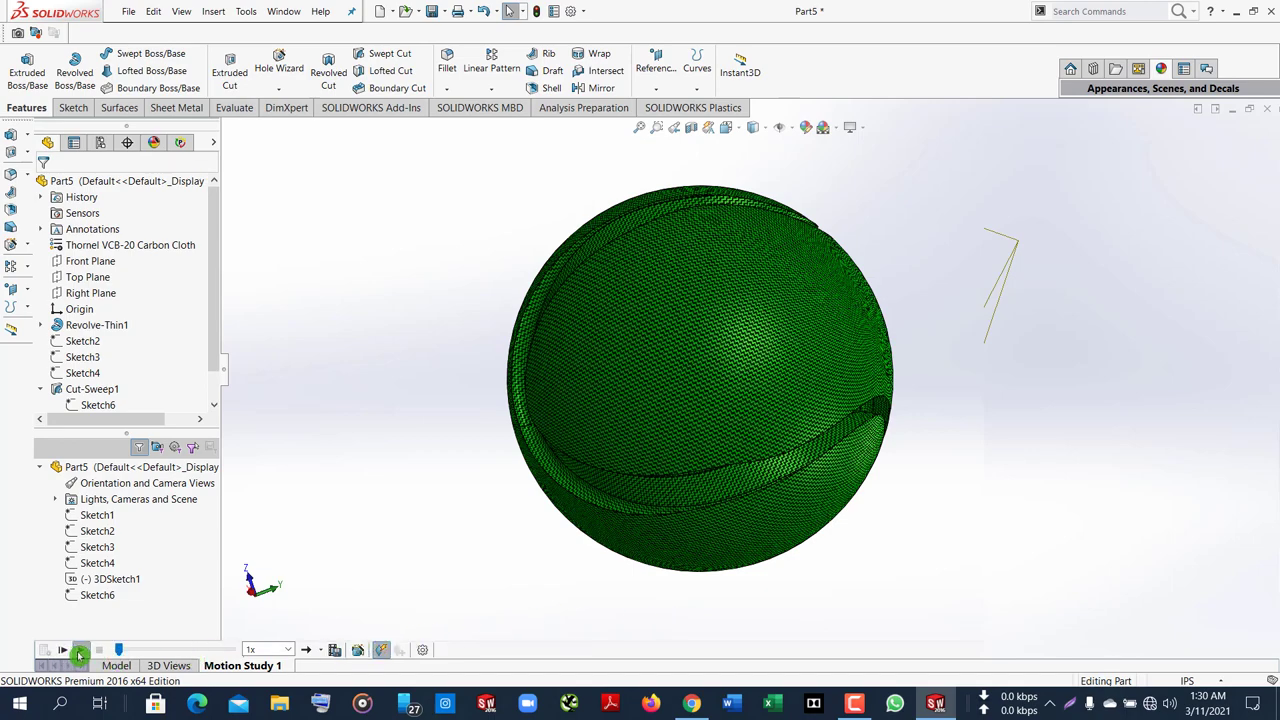
Play the rotation animation, then hide the 3DSketch1 spline path
click(80, 652)
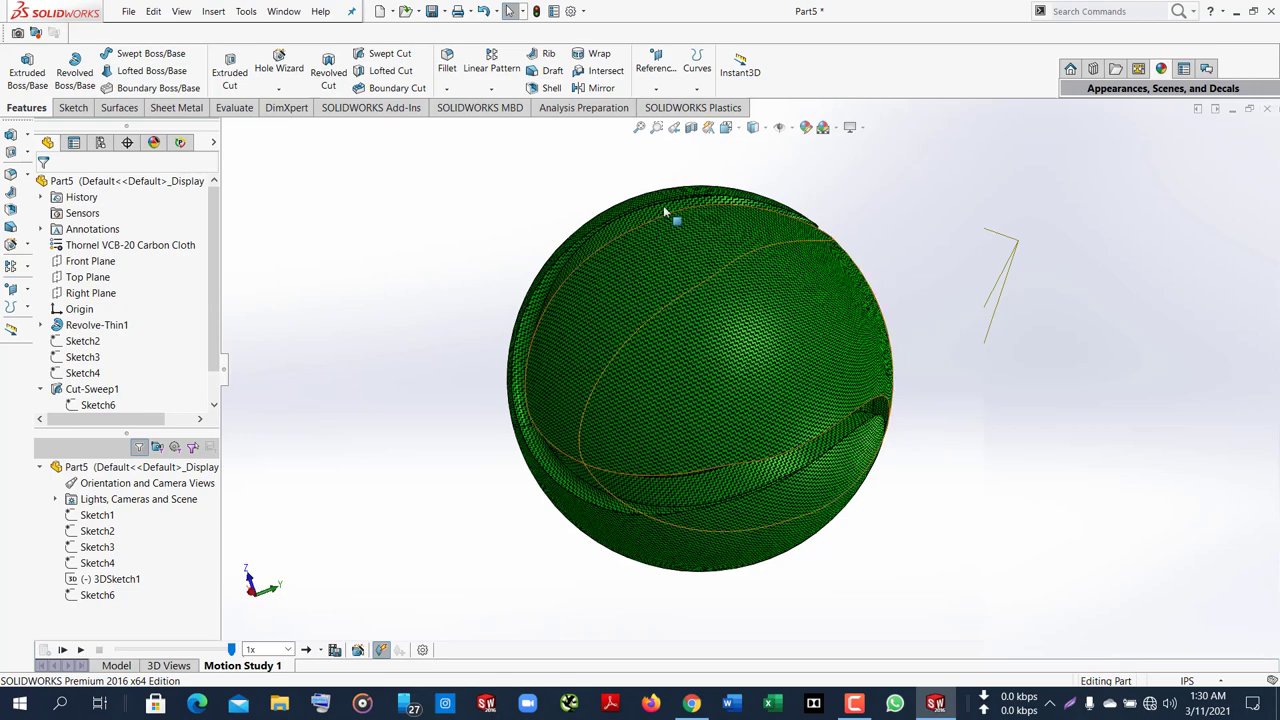
click(829, 548)
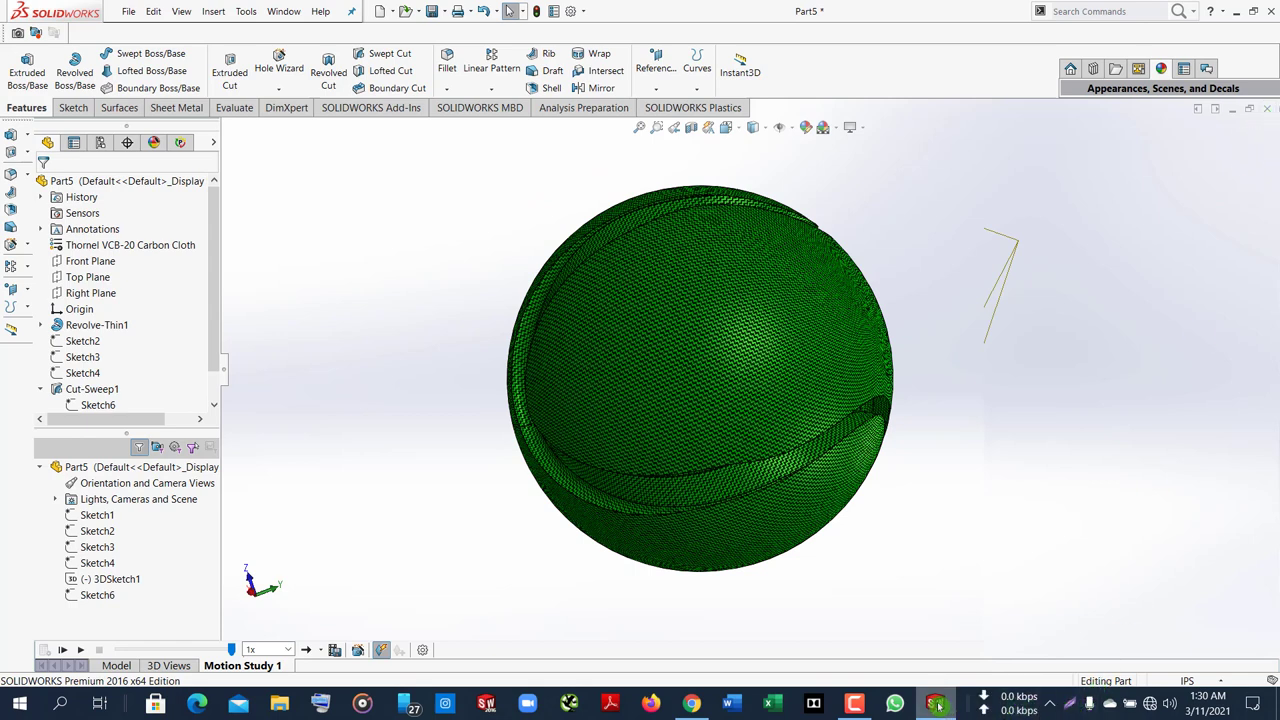
click(851, 703)
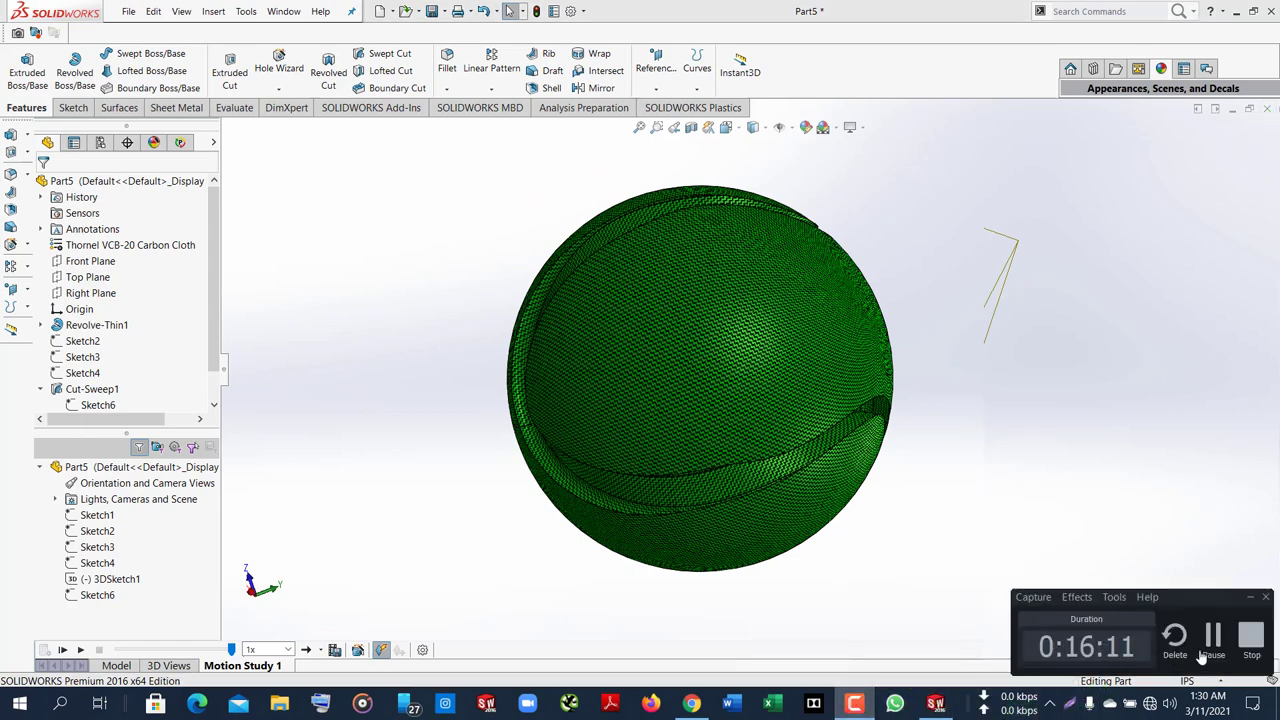